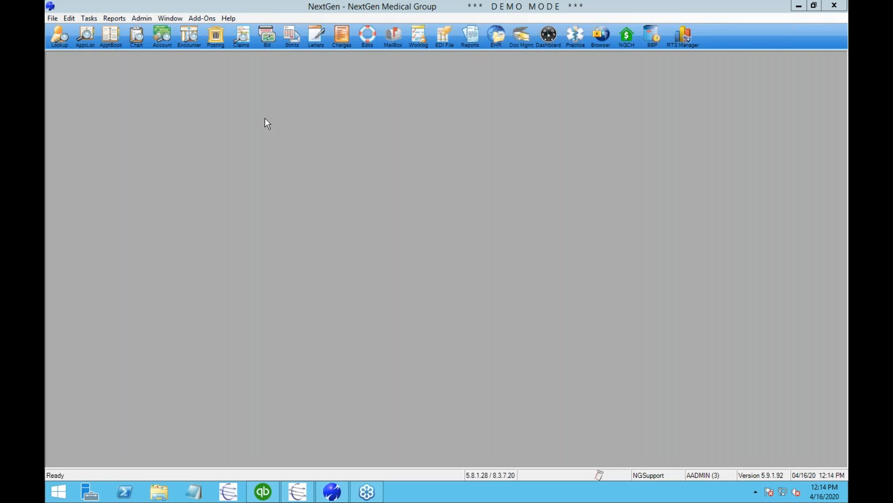
Step: Launch the RefundManager add-on, dismiss its status message, and open an enlarged Credit Scout window
left_click(195, 17)
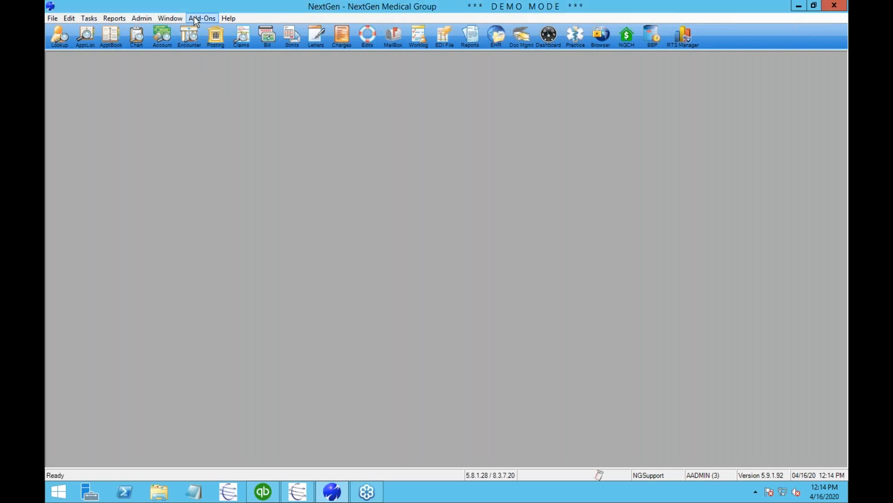
left_click(196, 19)
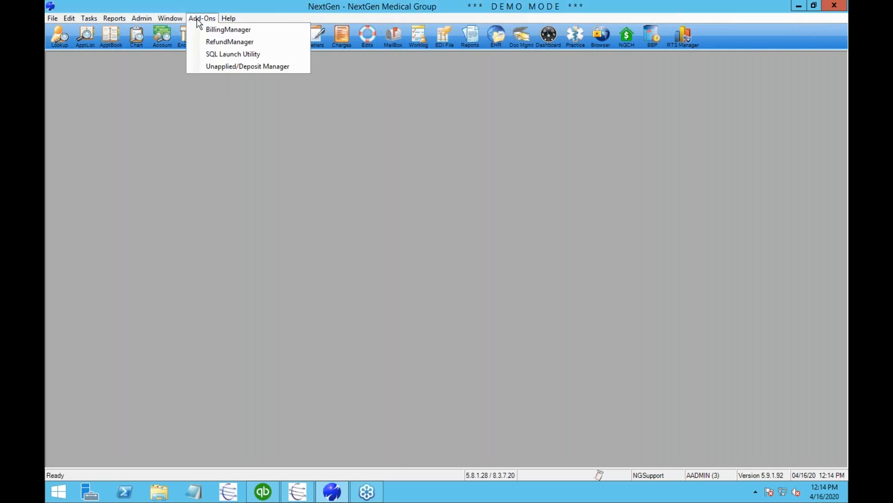
left_click(208, 42)
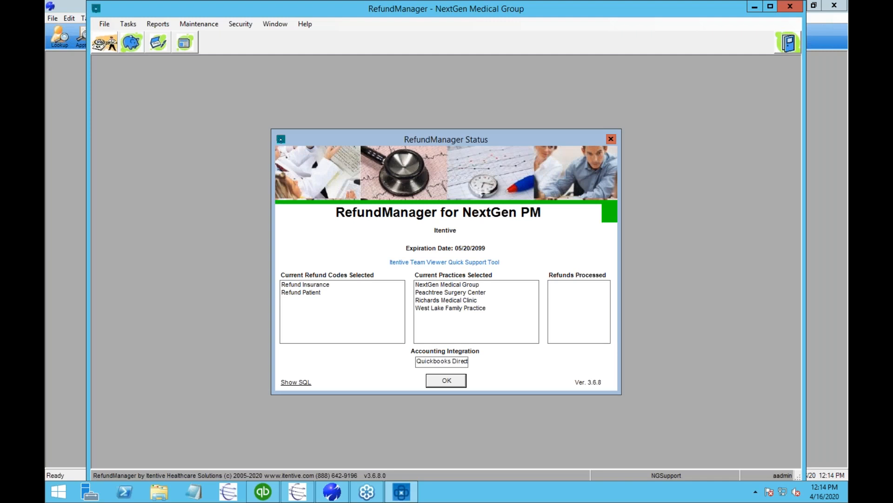
key("Return")
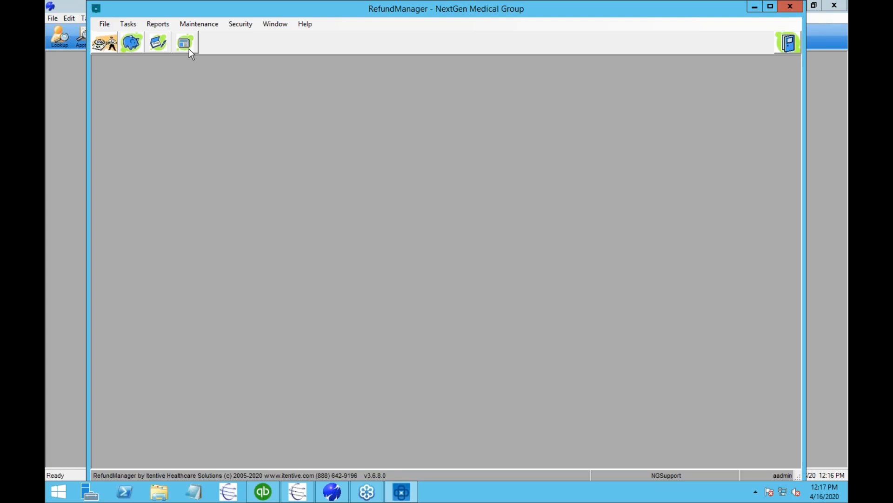
left_click(105, 43)
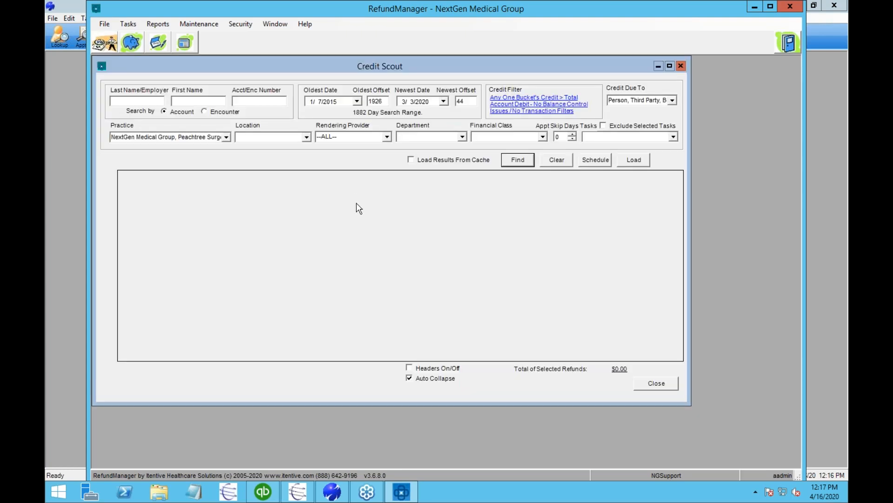
left_click_drag(692, 406, 779, 456)
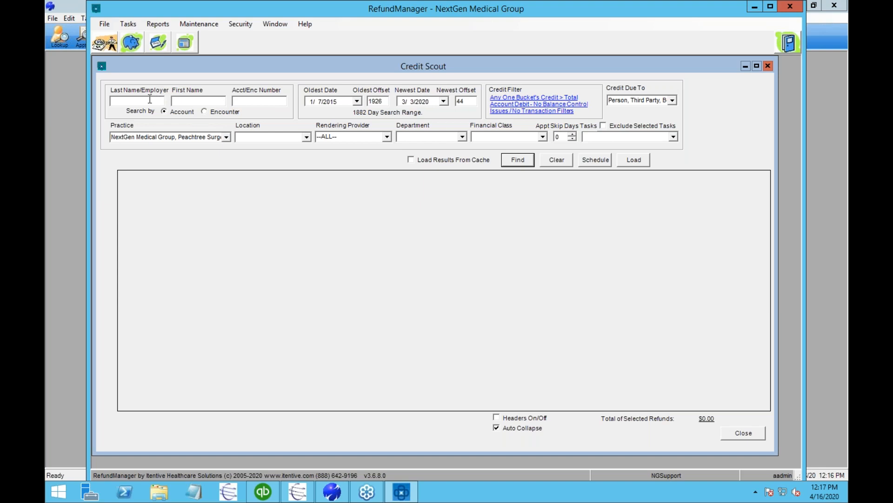
left_click(191, 101)
left_click(238, 101)
type("1209,1210,")
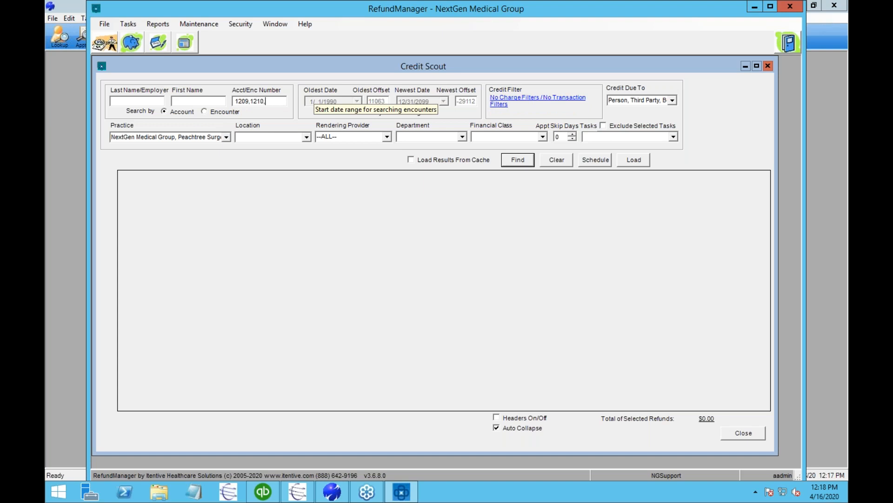
type("1211")
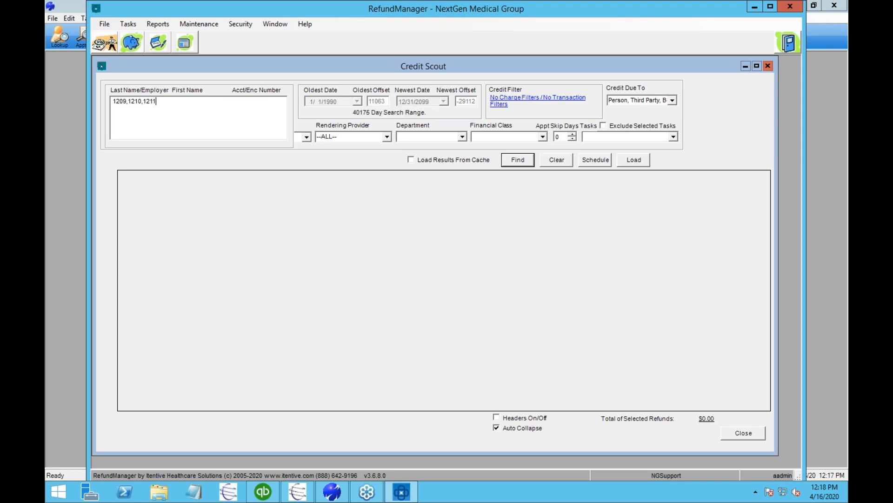
key("BackSpace")
key("BackSpace")
key("BackSpace")
key("BackSpace")
key("BackSpace")
key("BackSpace")
key("BackSpace")
key("BackSpace")
key("BackSpace")
key("BackSpace")
key("BackSpace")
key("BackSpace")
key("BackSpace")
key("BackSpace")
key("Tab")
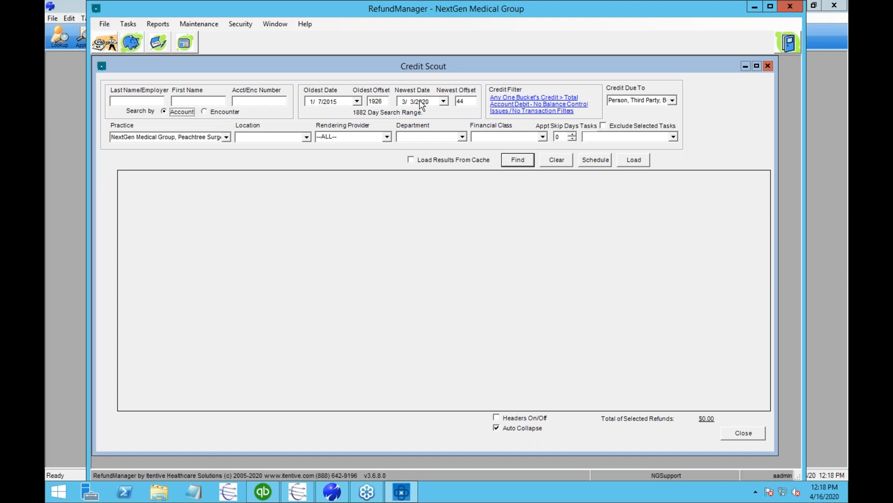
Step: Set the credit filter to Distribution Candidates - Credits and Debits - Insurance Balance 0.00 with No Transaction Filters
double_click(471, 102)
double_click(378, 101)
left_click(516, 107)
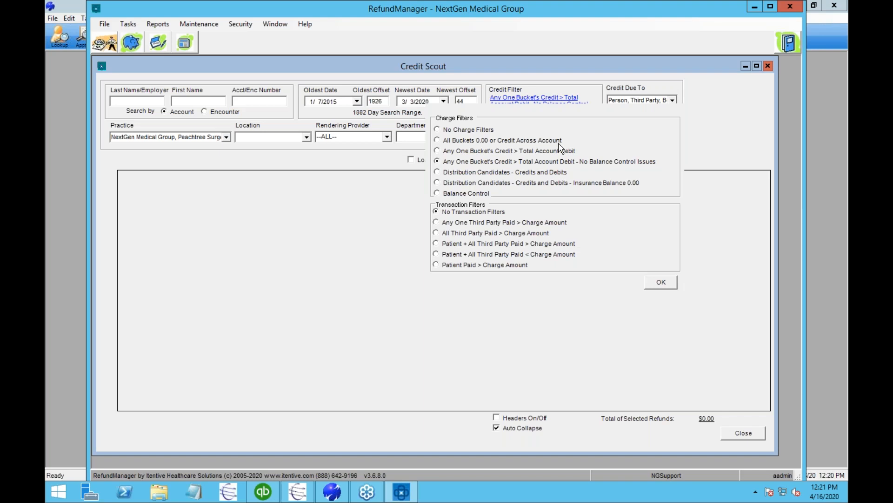
left_click(438, 140)
left_click(440, 161)
left_click(437, 183)
left_click(438, 173)
left_click(442, 244)
left_click(444, 234)
left_click(437, 212)
left_click(451, 185)
left_click(661, 281)
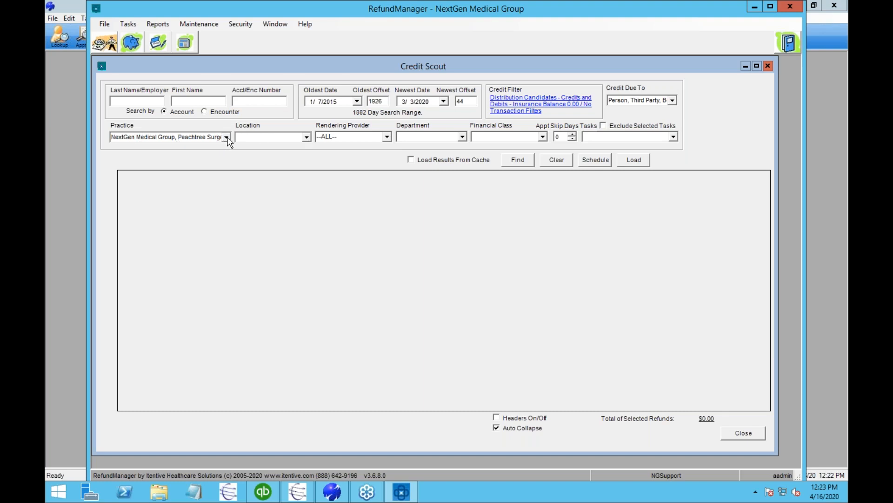
left_click(307, 139)
left_click(307, 138)
left_click(307, 139)
left_click(391, 137)
double_click(558, 136)
left_click(227, 137)
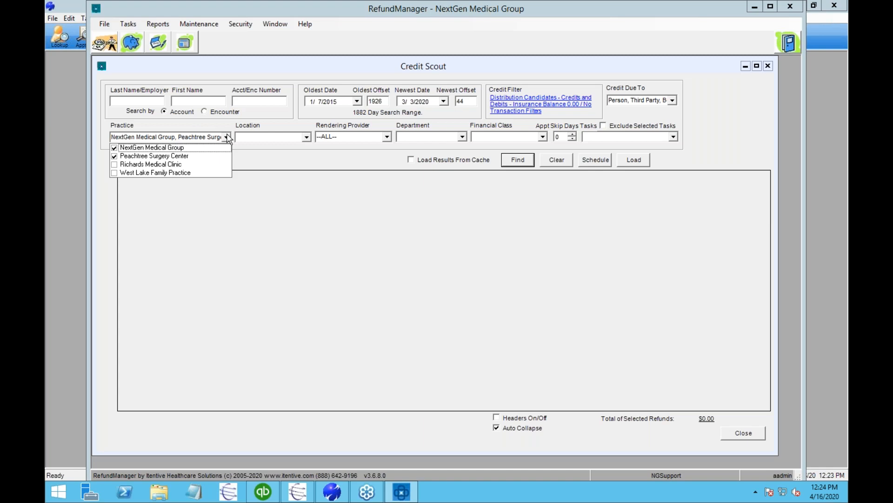
left_click(228, 138)
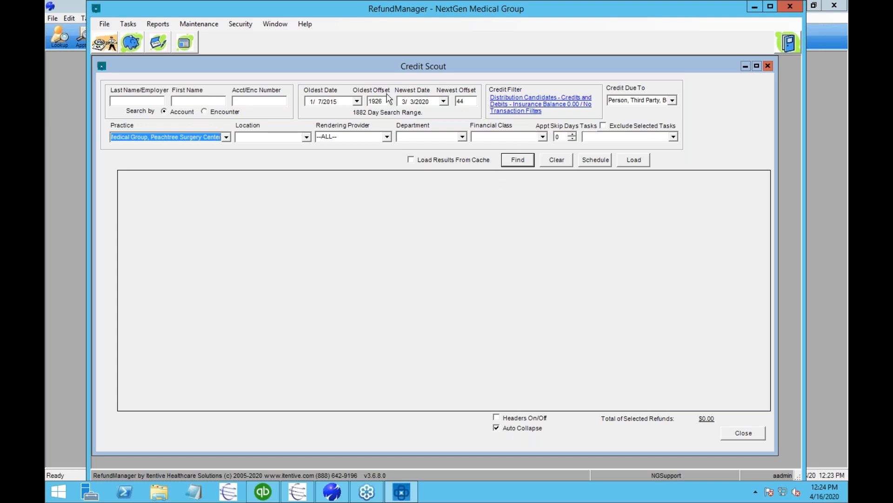
Step: Find the credits matching the filters and expand the fourth guarantor in the results
left_click(518, 161)
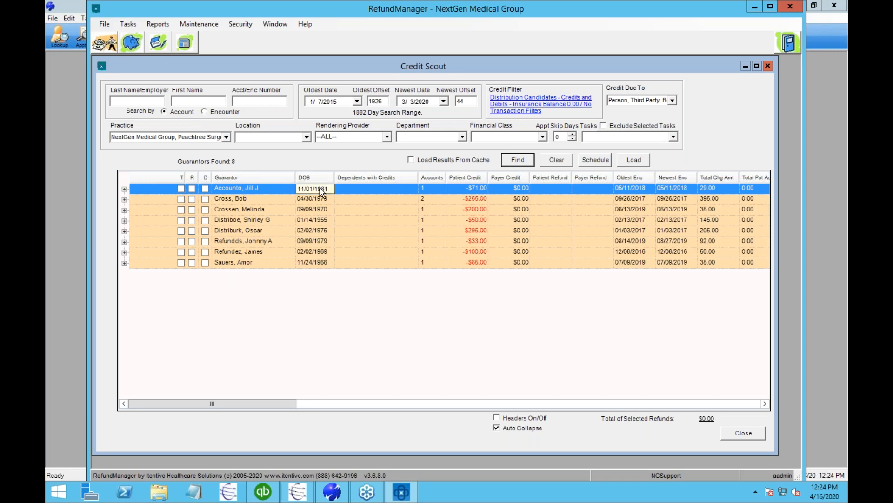
left_click(233, 221)
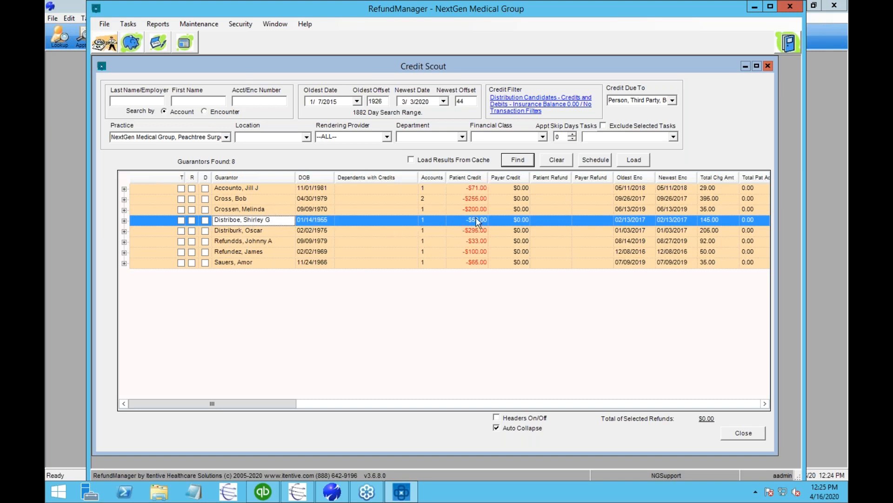
left_click(124, 220)
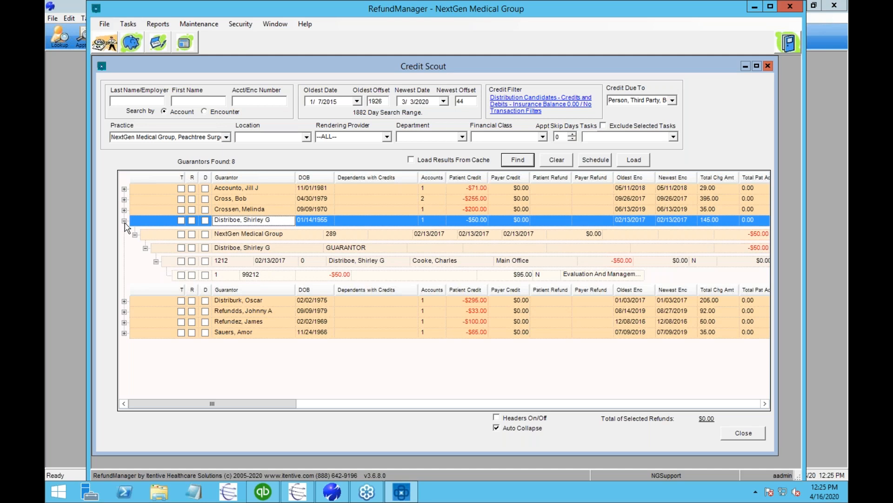
Step: Examine the practice, guarantor, encounter and charge levels under the expanded guarantor
left_click(360, 220)
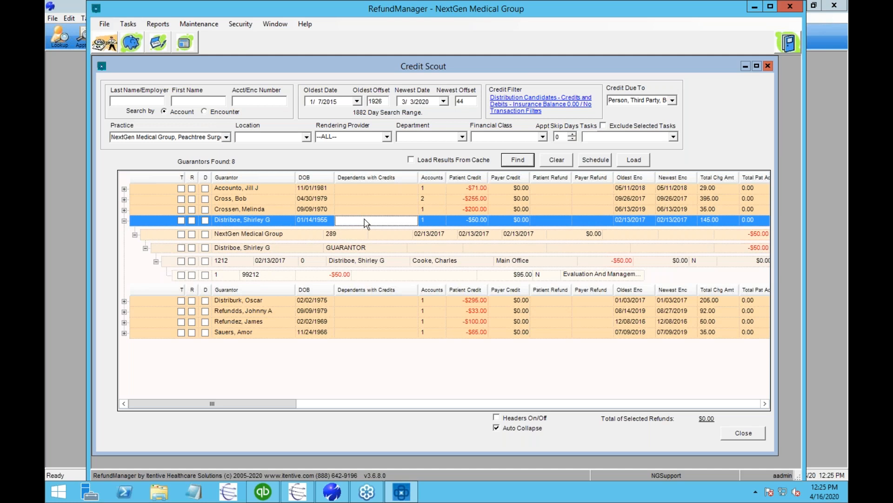
left_click(266, 233)
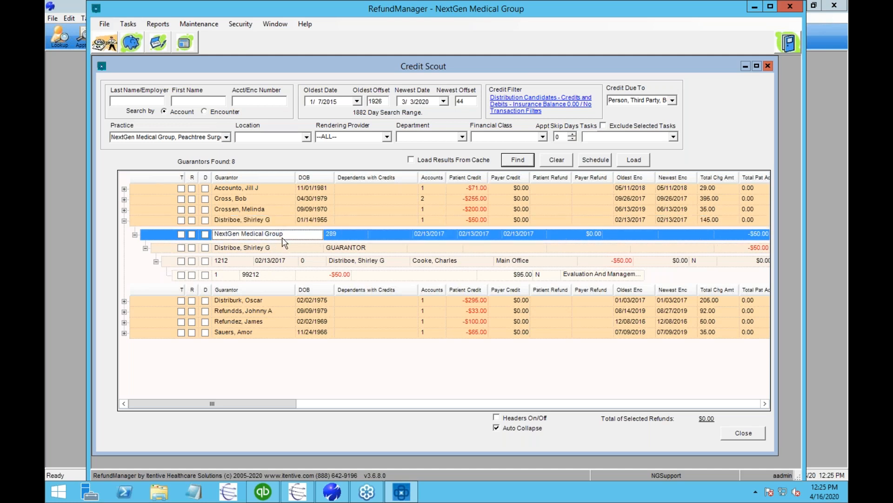
left_click(334, 238)
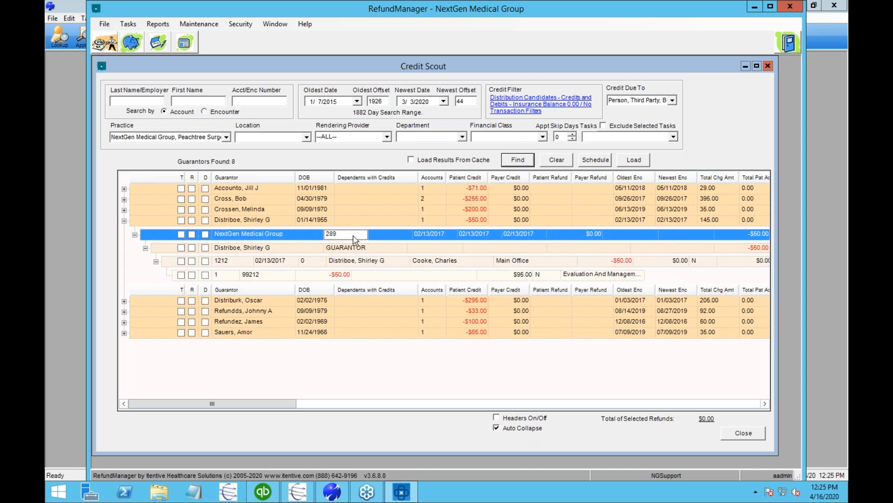
left_click(296, 249)
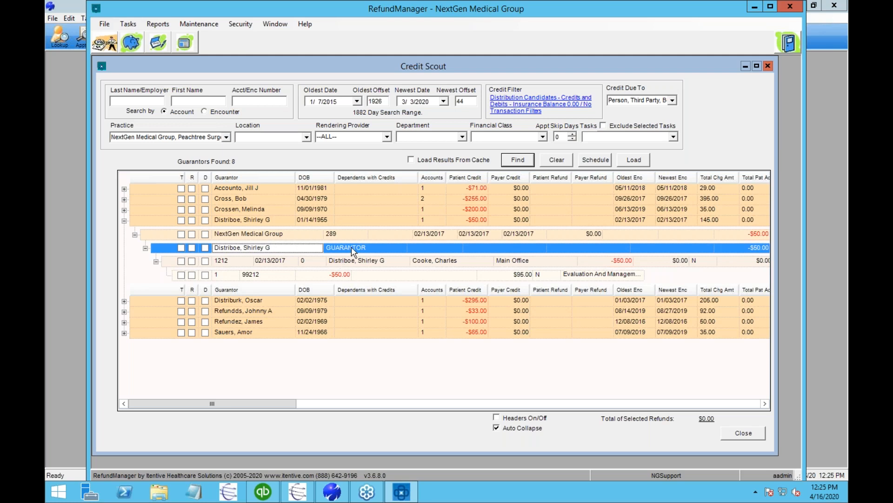
left_click(234, 263)
left_click(272, 277)
Step: Review the encounter's transactions and the charge totals for charge 99212, closing each detail view
left_click(240, 264)
double_click(235, 263)
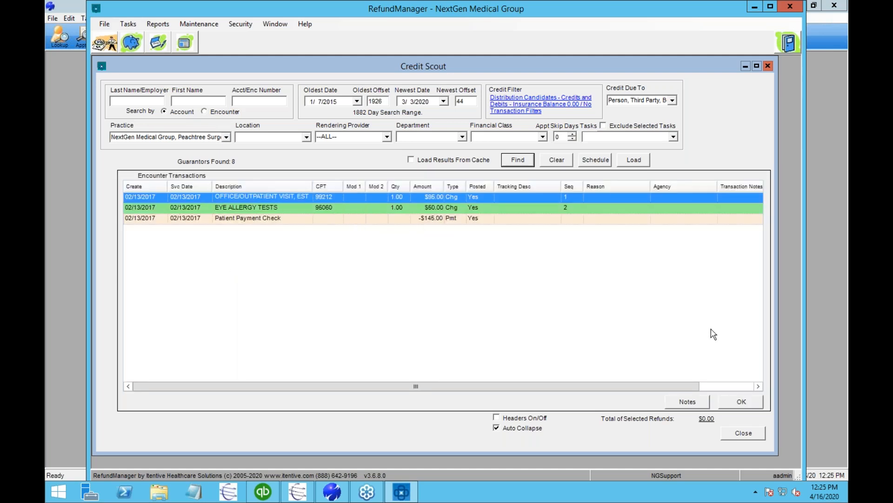
left_click(742, 402)
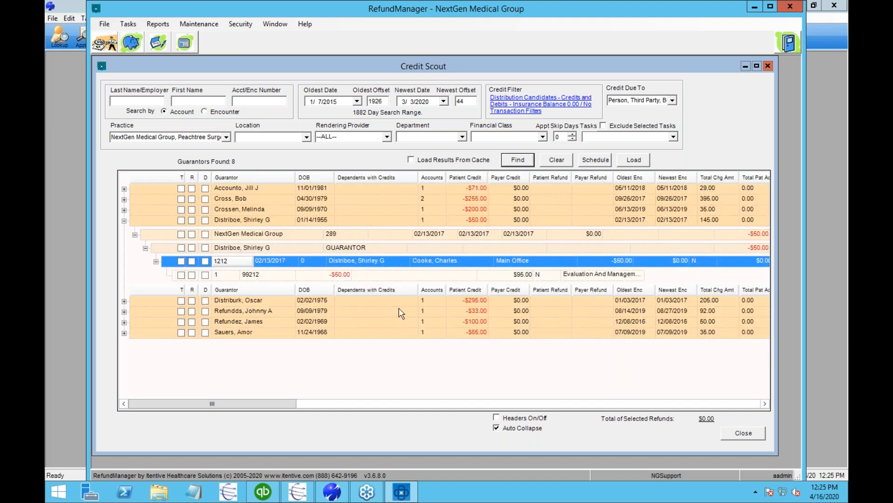
double_click(220, 275)
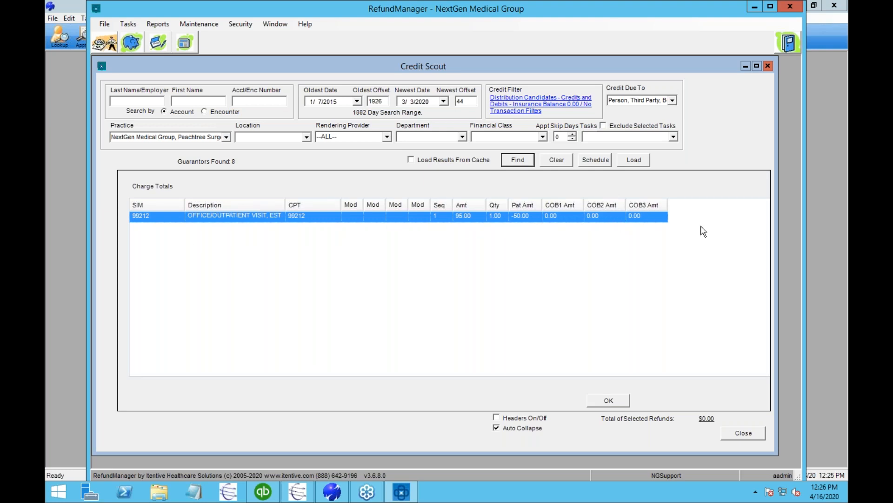
left_click(609, 401)
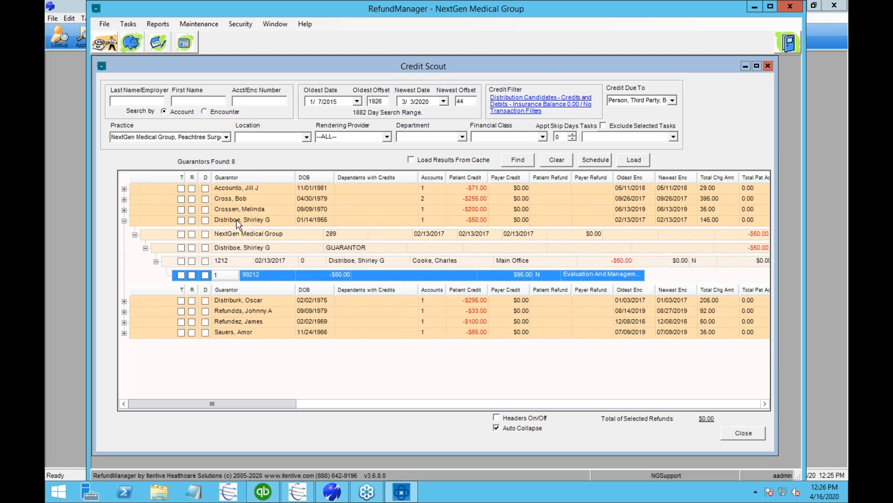
Step: Review the fourth guarantor's Account Summary with the payment and encounter details expanded, and close it
right_click(237, 223)
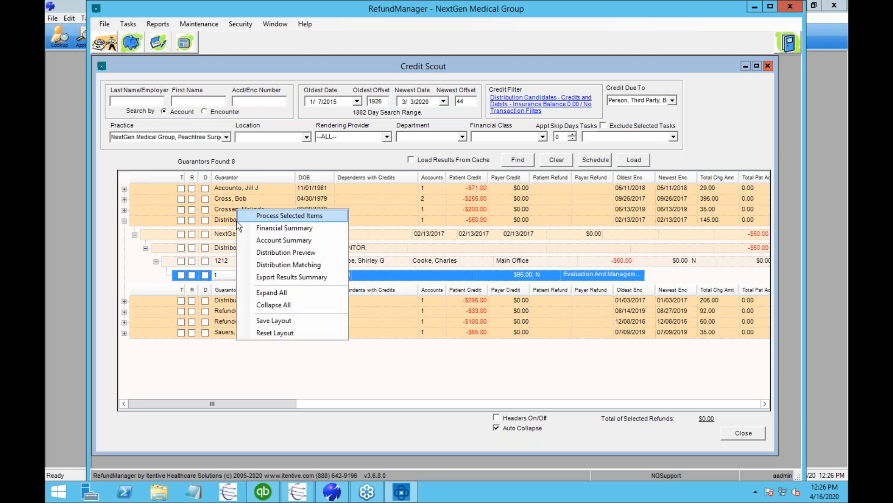
left_click(260, 240)
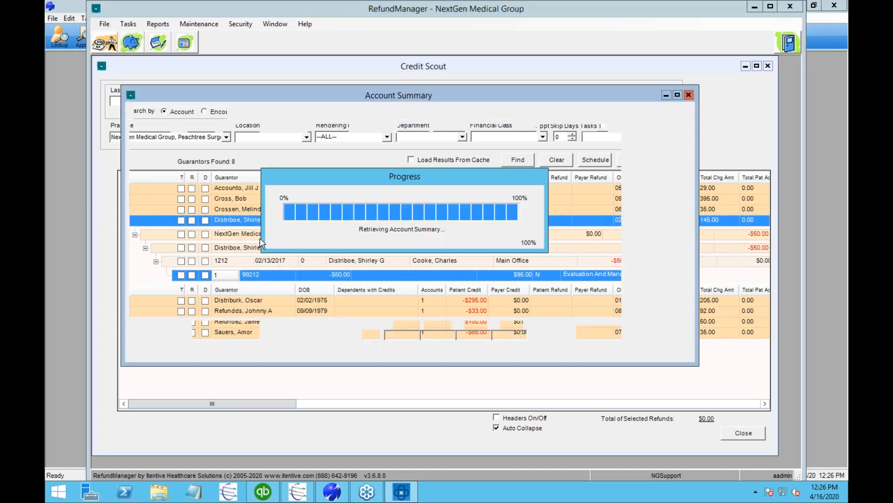
left_click(135, 148)
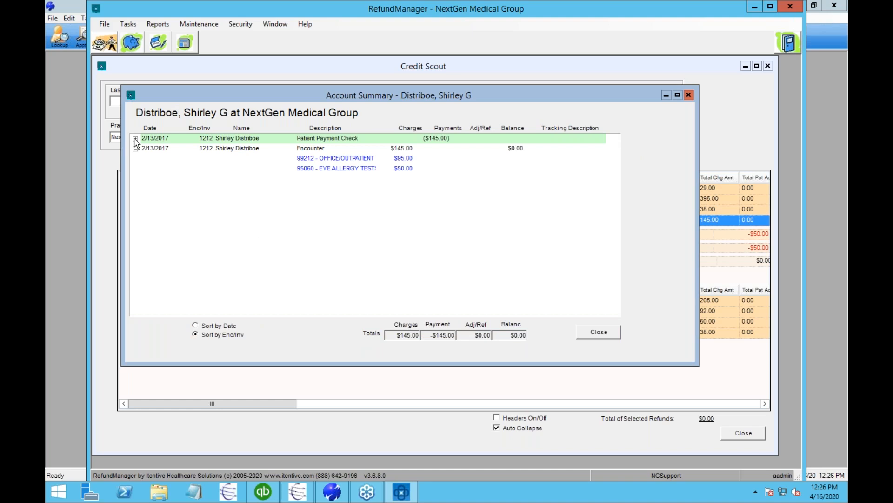
left_click(135, 138)
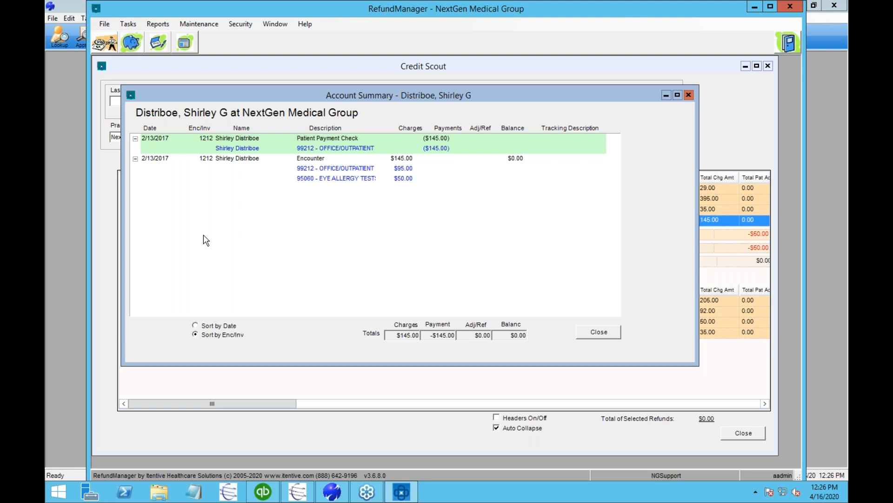
left_click(599, 332)
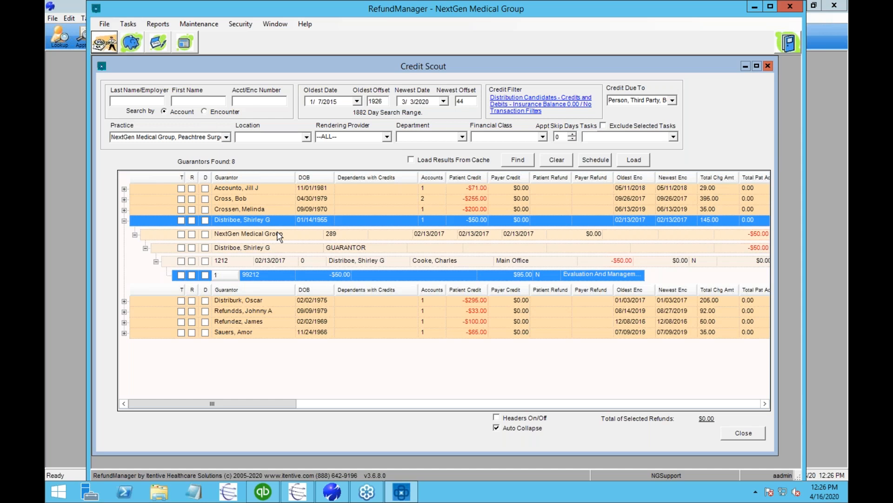
Step: Mark the fourth guarantor's 99212 charge for distribution and check it in the Credit Distribution Preview
left_click(237, 261)
left_click(205, 274)
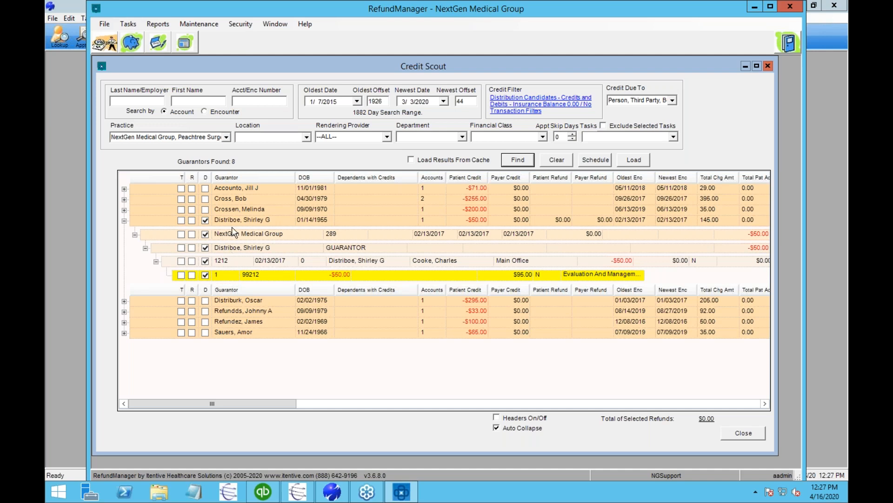
right_click(237, 210)
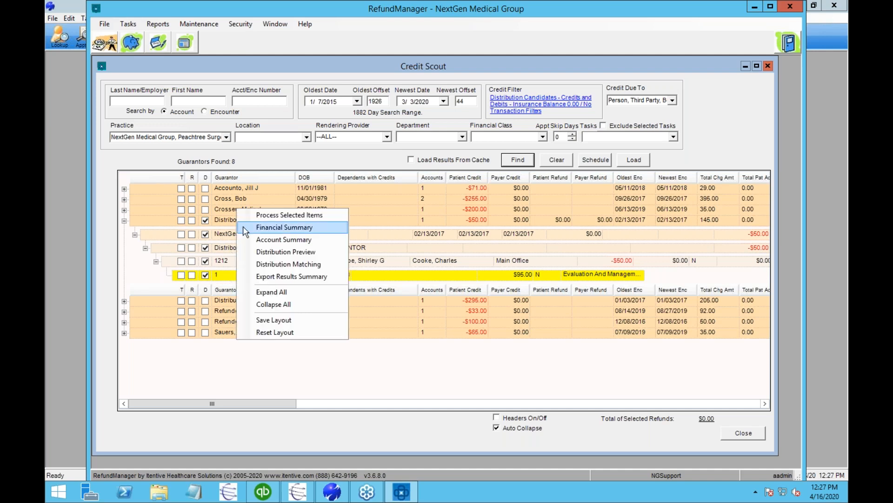
left_click(252, 255)
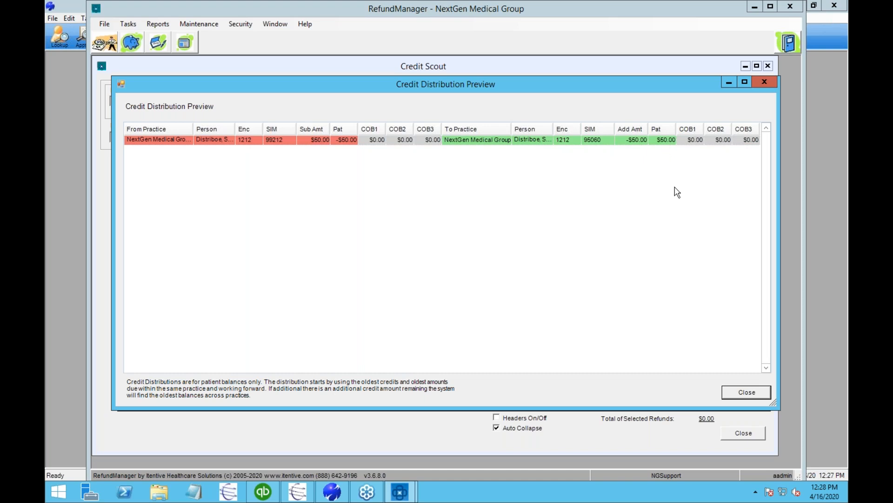
left_click(752, 395)
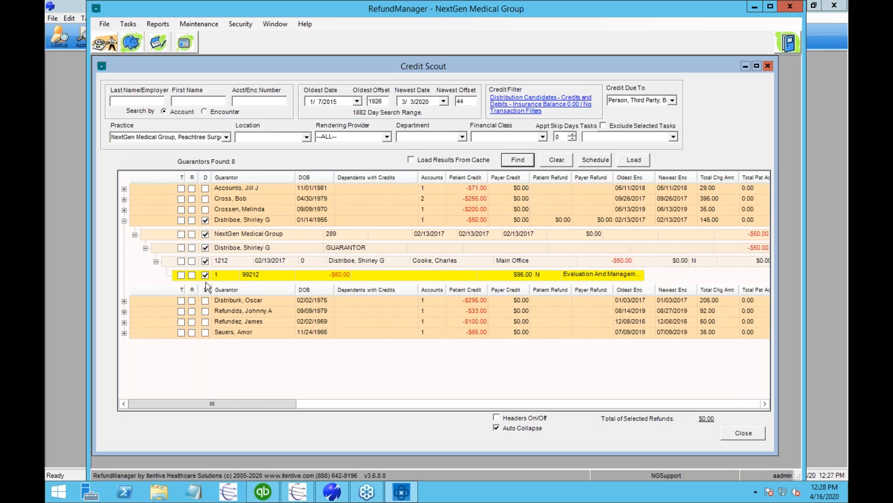
Step: Expand the fifth guarantor and mark the whole credit for distribution
left_click(124, 301)
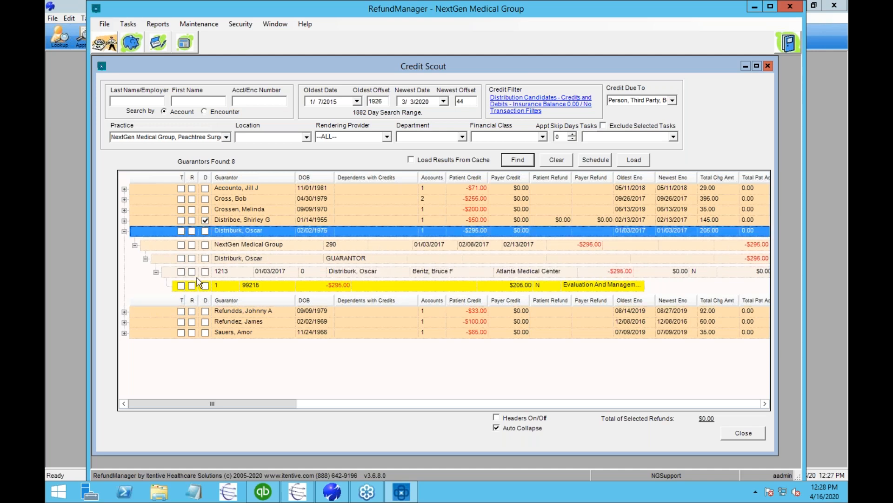
left_click(206, 231)
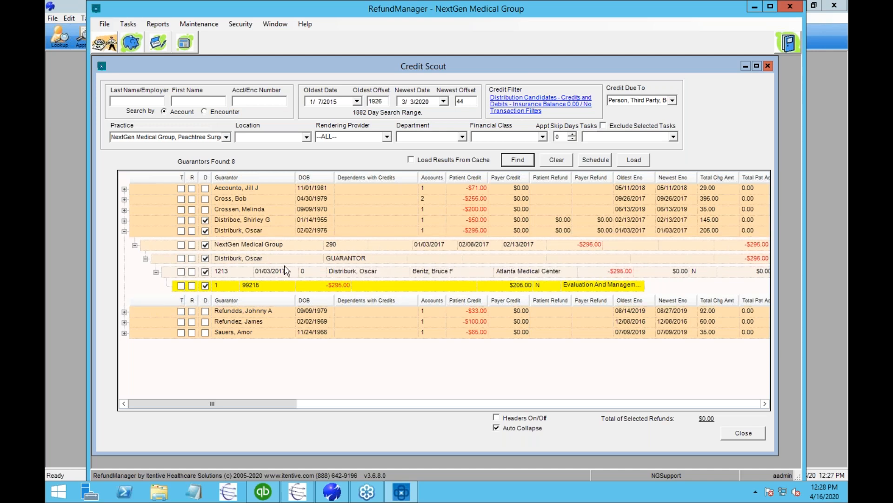
Step: Review the fifth guarantor's Credit Distribution Preview, checking the amounts, encounters and charges on the second distribution line, and close it
right_click(236, 231)
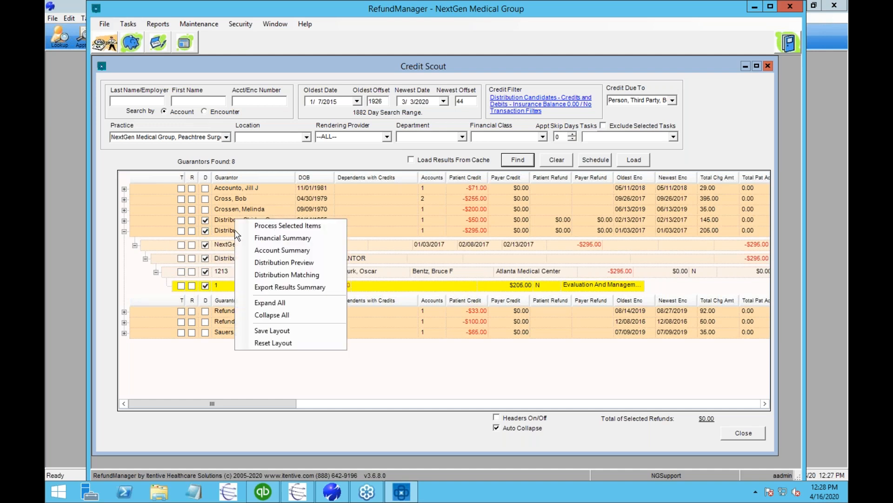
left_click(308, 263)
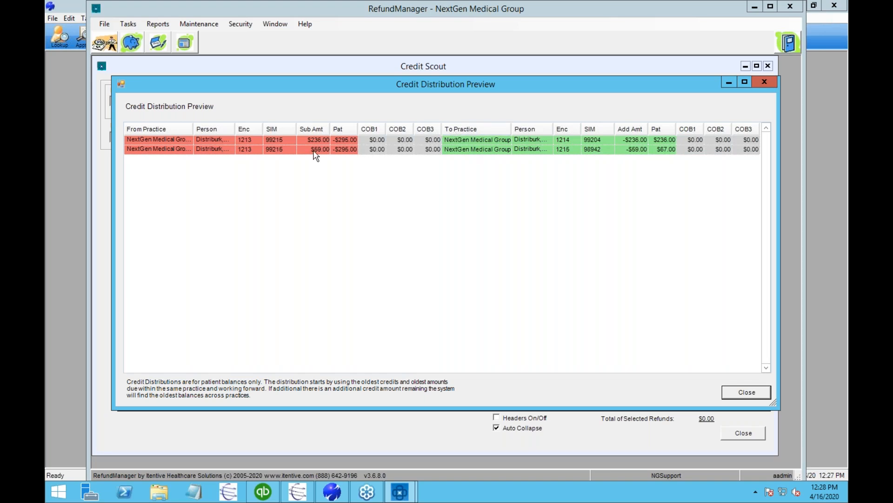
left_click(315, 152)
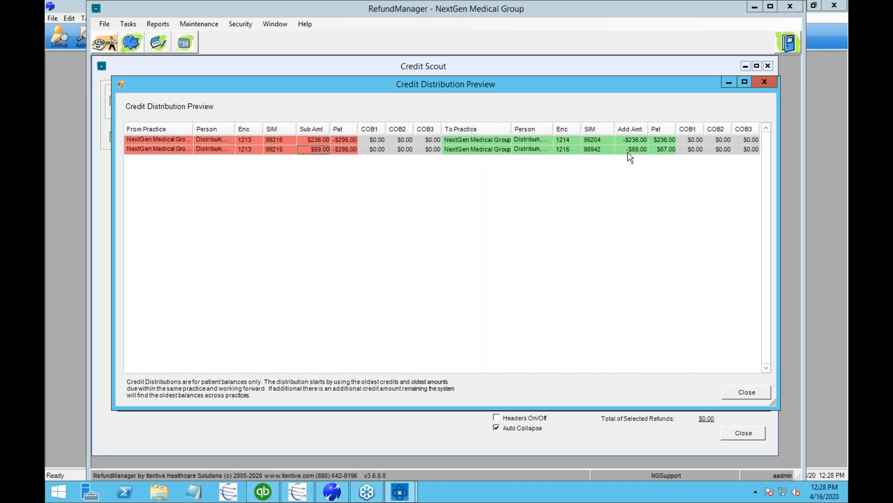
left_click(568, 151)
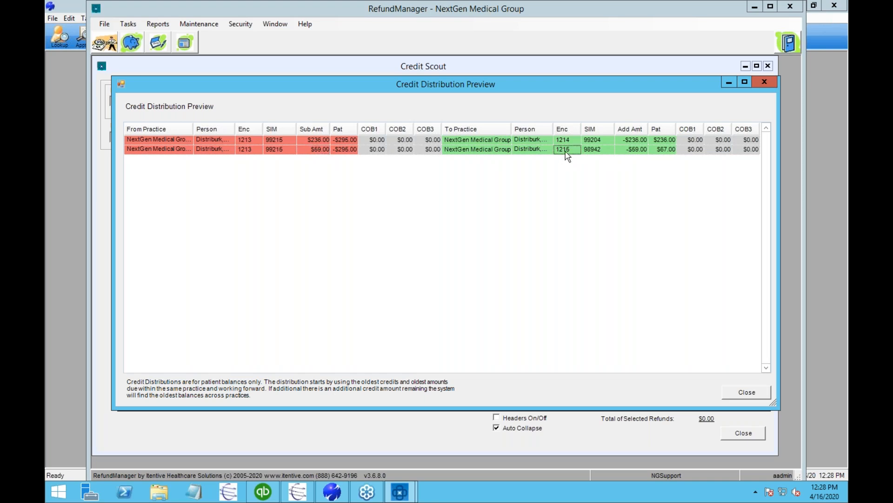
left_click(631, 151)
left_click(662, 152)
left_click(572, 149)
left_click(606, 150)
left_click(746, 392)
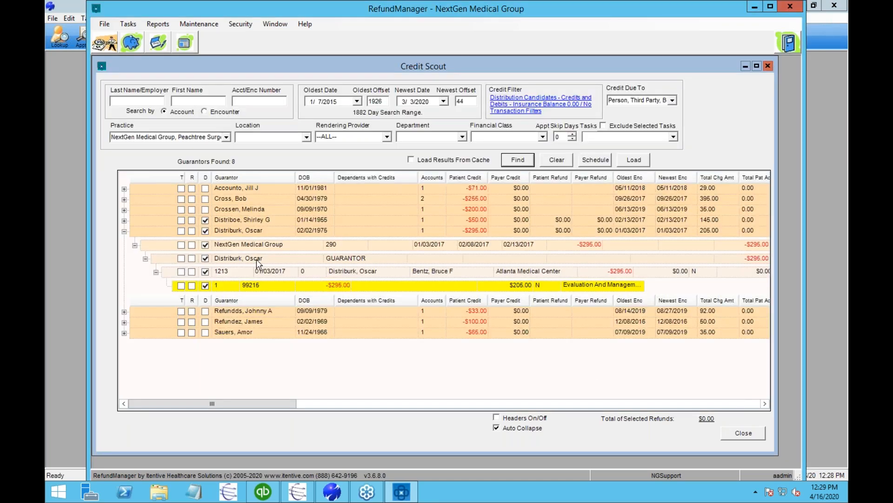
Step: Use Distribution Matching for the fifth guarantor to match the 99215 credit with the amount owed on chiropractic charge 98942
right_click(245, 231)
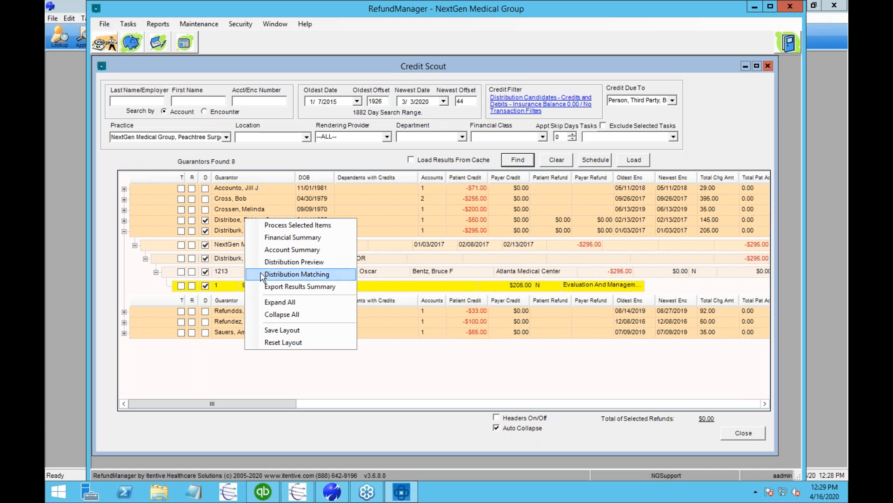
left_click(297, 274)
left_click(138, 107)
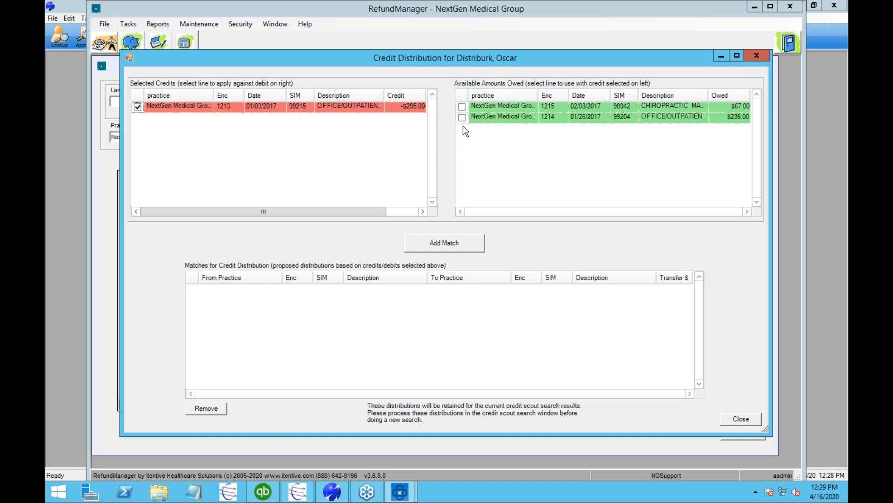
left_click(606, 111)
left_click(462, 106)
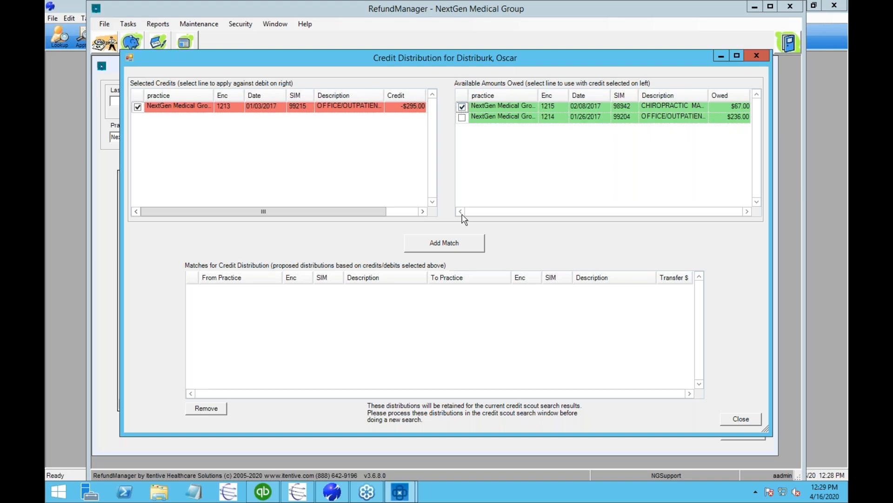
left_click(449, 246)
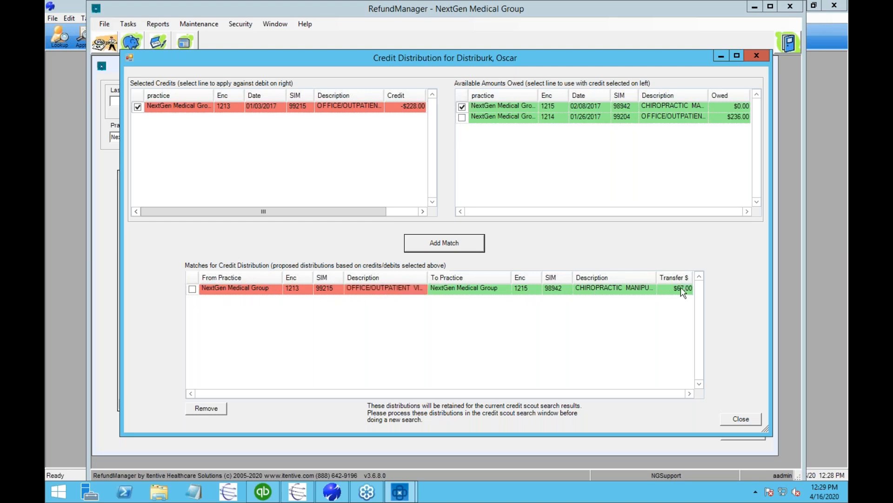
Step: Match the remaining 99215 credit with the amount owed on office visit charge 99204 and close the matching window
left_click(462, 117)
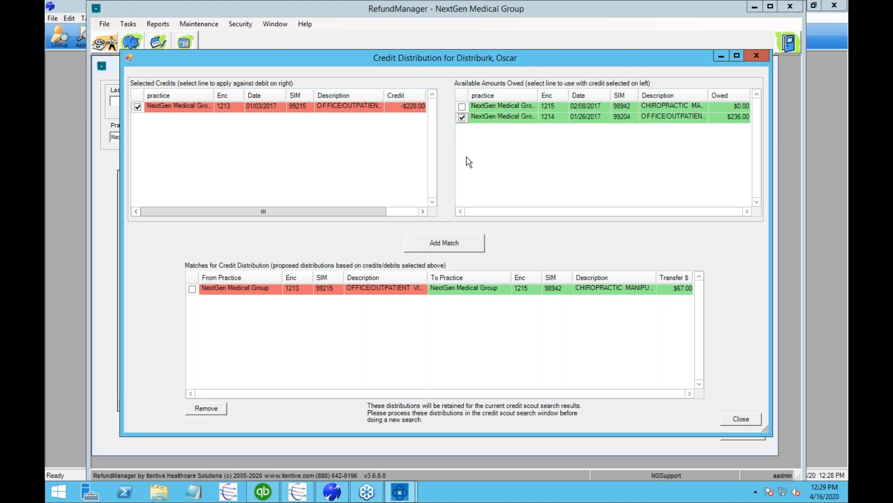
left_click(455, 241)
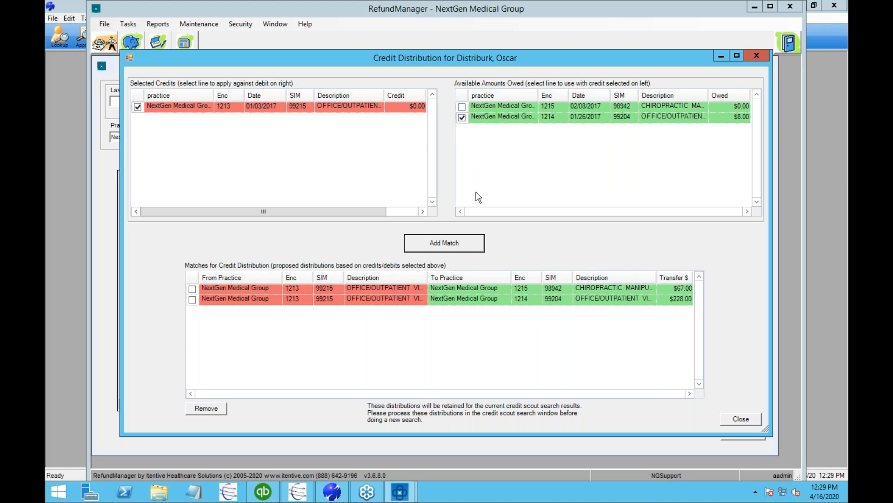
left_click(745, 420)
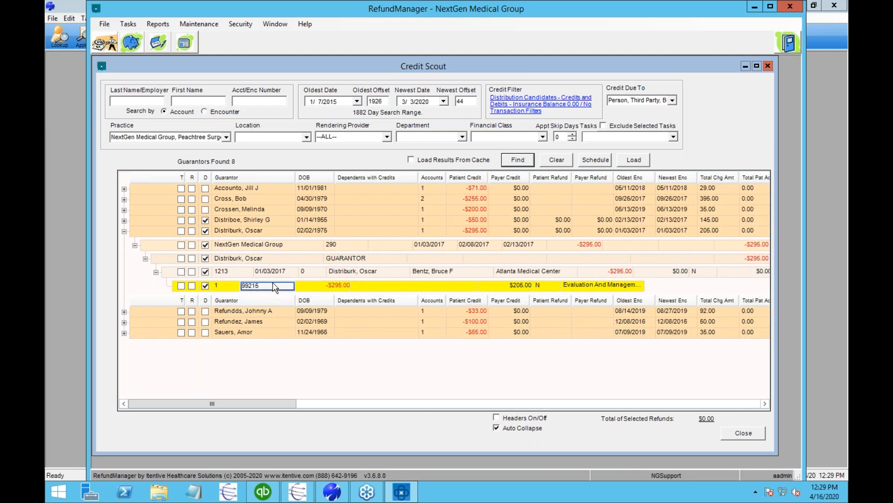
Step: Open Process Selected Items for the marked distributions, check the distribution transaction code, and save the demo batches assigned to each practice
right_click(254, 246)
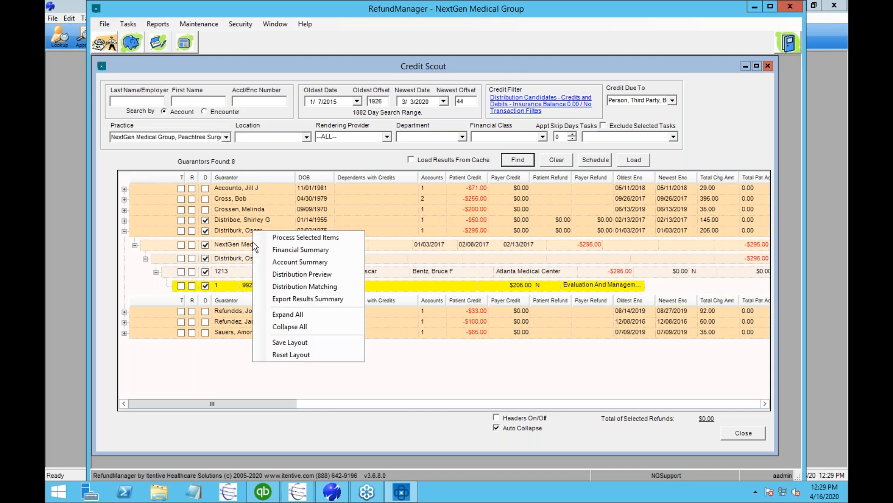
left_click(315, 239)
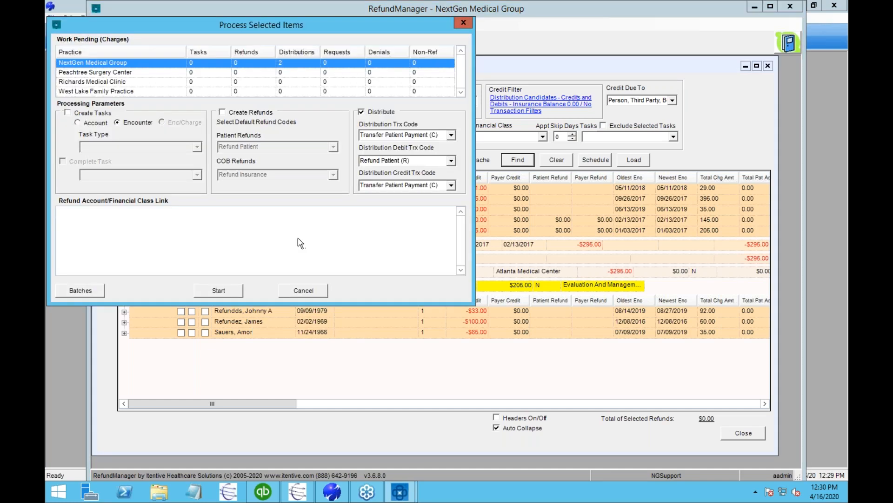
left_click(409, 137)
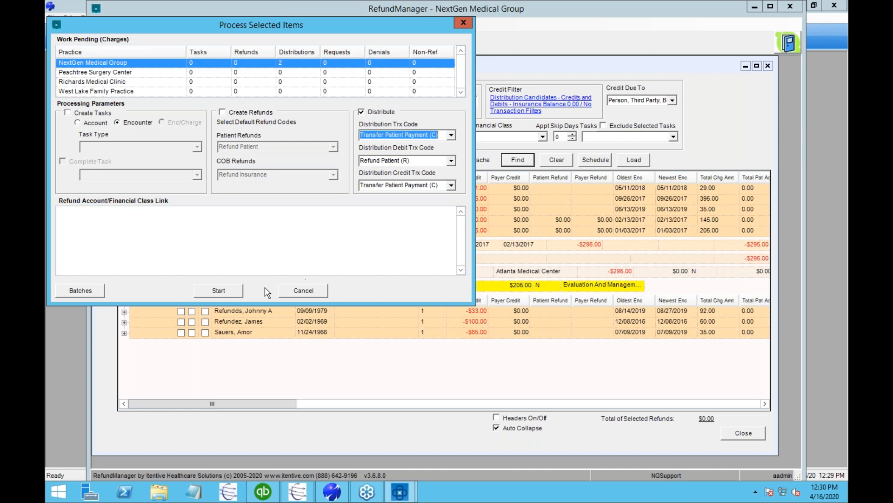
left_click(81, 290)
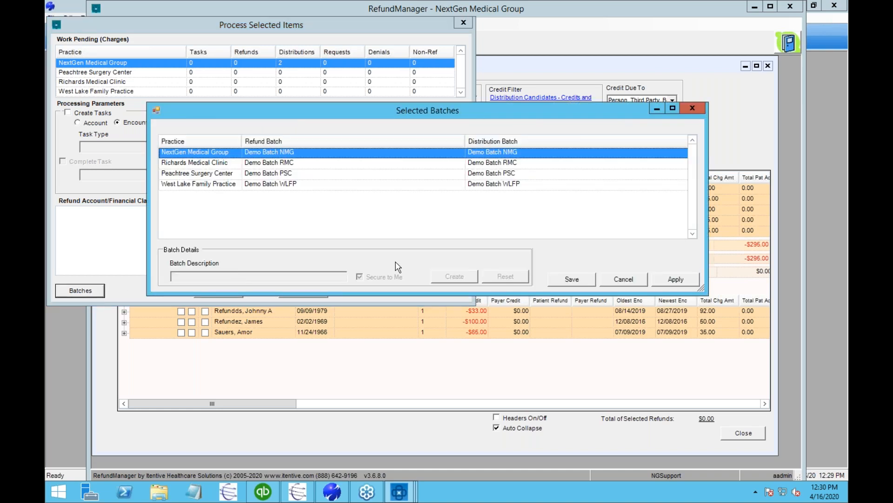
left_click(576, 282)
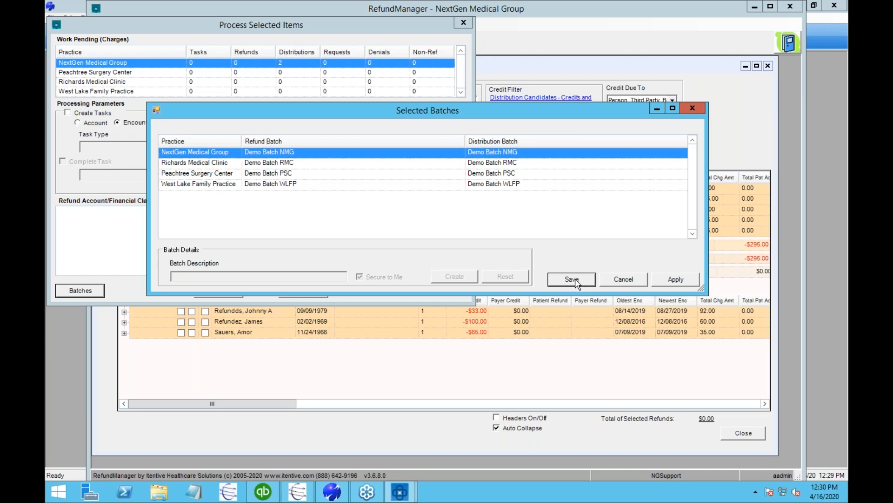
left_click(575, 281)
Step: Run the distribution processing, accept the preview for all credits, proceed with the transactions, and close the processing window
left_click(236, 291)
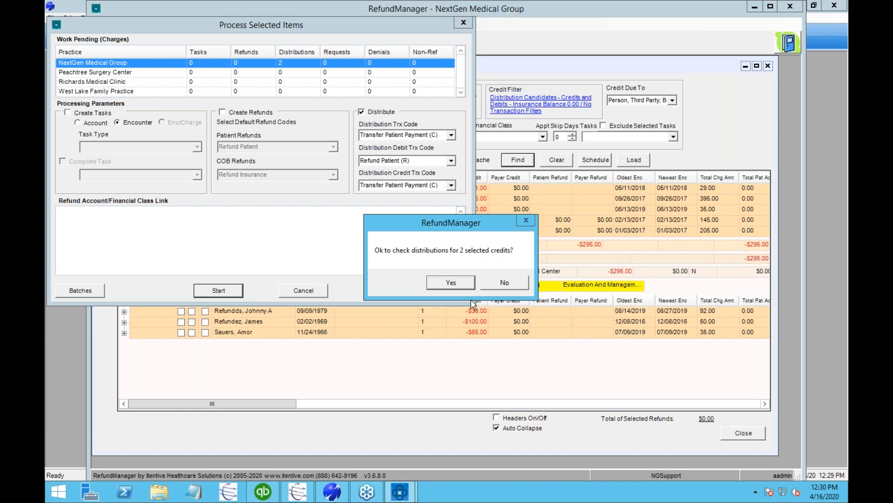
left_click(464, 282)
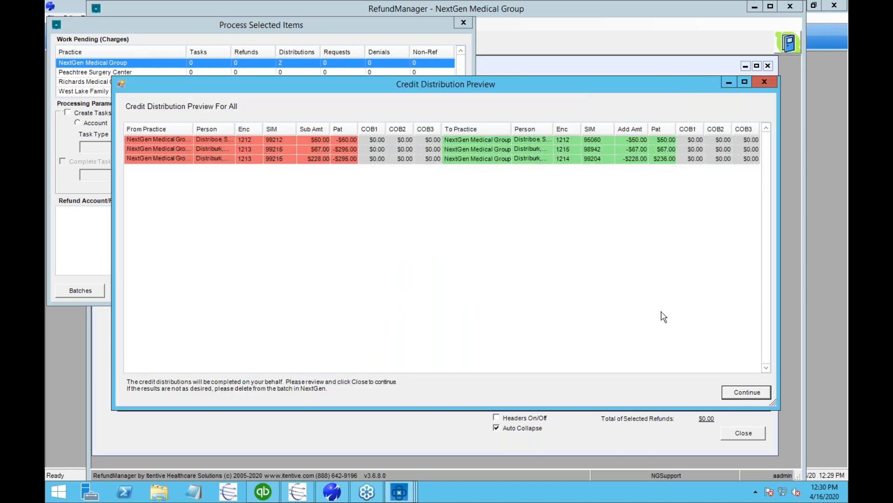
left_click(736, 391)
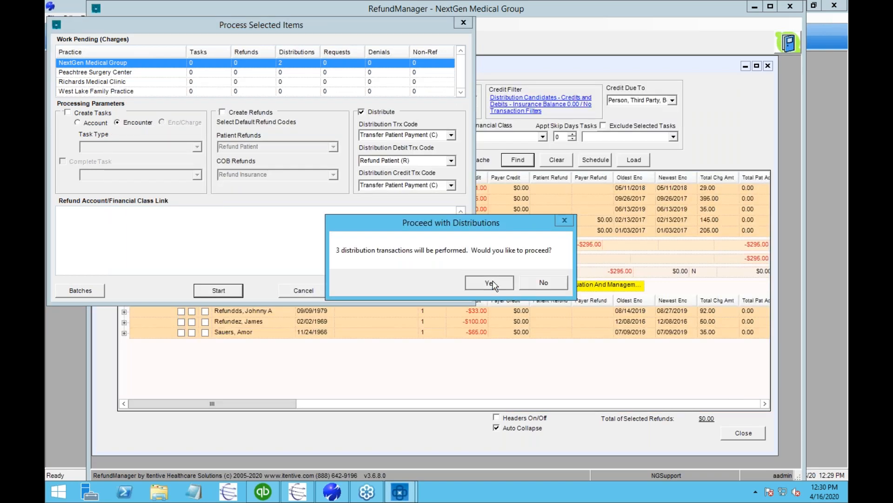
left_click(493, 284)
left_click(524, 283)
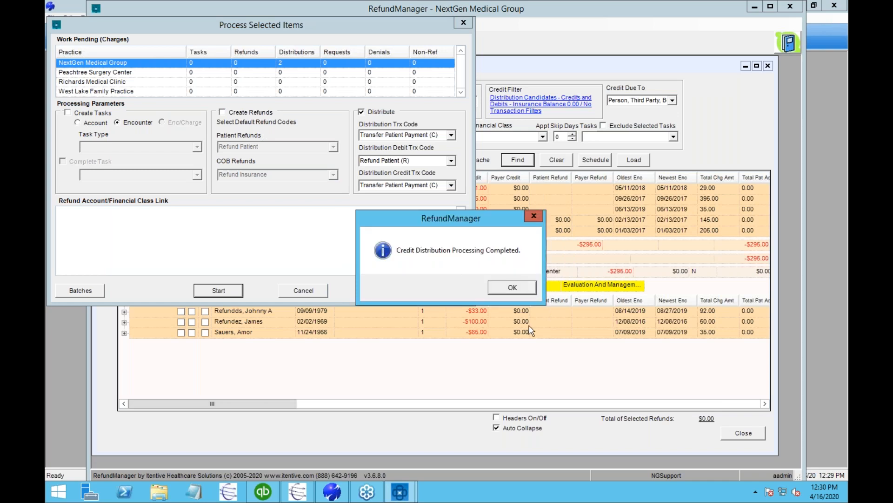
left_click(515, 285)
left_click(280, 290)
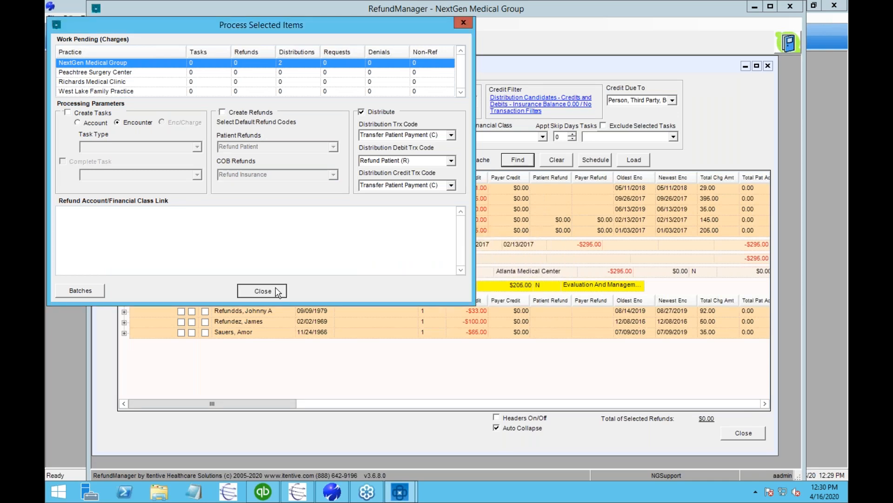
Step: Set the charge filter to Any One Bucket's Credit > Total Account Debit - No Balance Control Issues and rerun the credit search
left_click(517, 107)
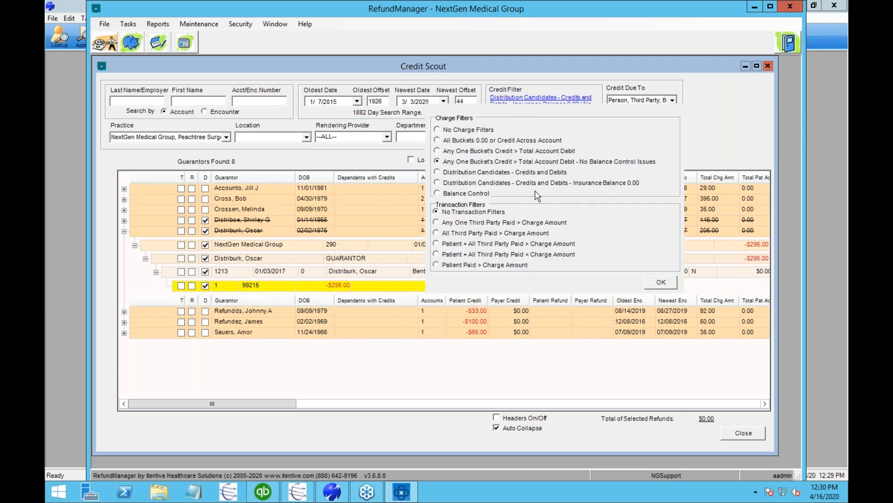
left_click(445, 163)
left_click(661, 282)
left_click(519, 160)
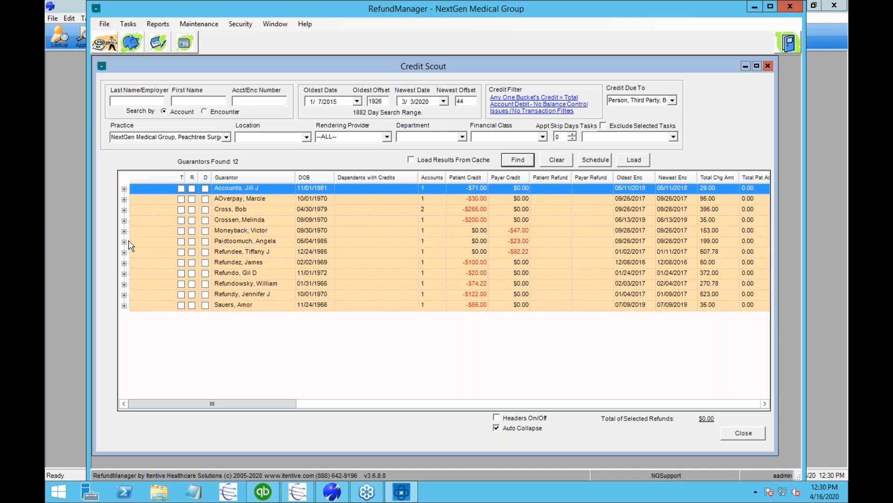
Step: Expand the seventh guarantor's Aetna and United Health One credits and mark the guarantor's entire credit for refund
left_click(124, 295)
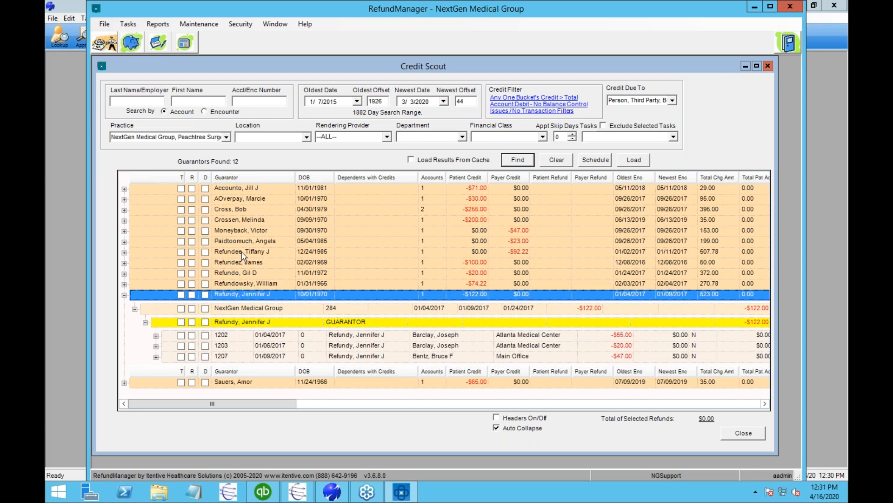
left_click(124, 252)
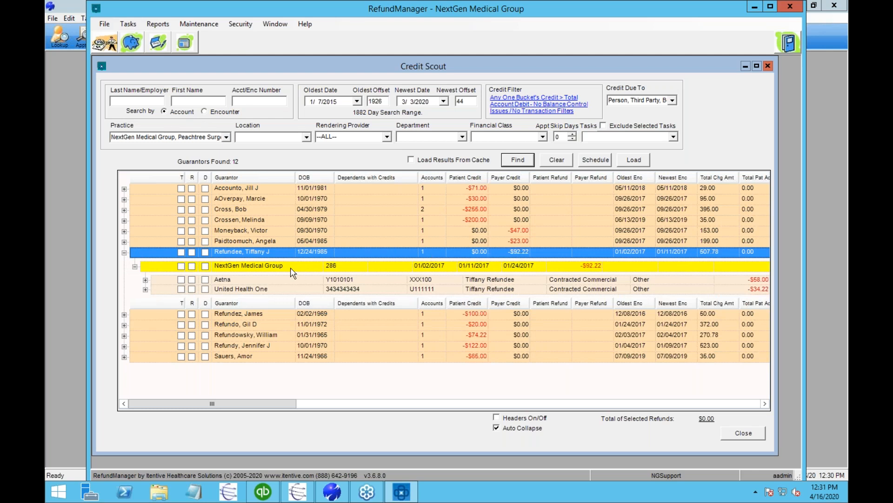
left_click(145, 289)
left_click(145, 280)
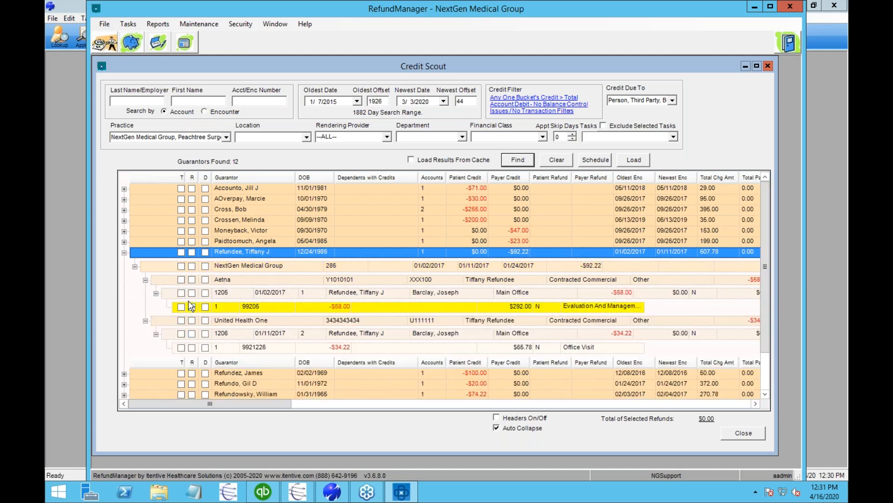
left_click(192, 334)
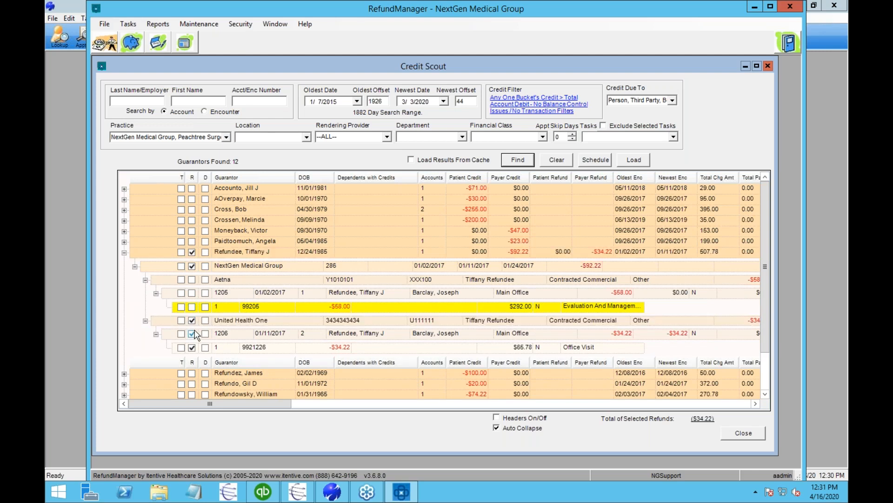
left_click(191, 252)
left_click(191, 252)
Step: Review the transactions of the seventh guarantor's Aetna encounter, close them, and collapse the guarantor
left_click(246, 297)
double_click(245, 297)
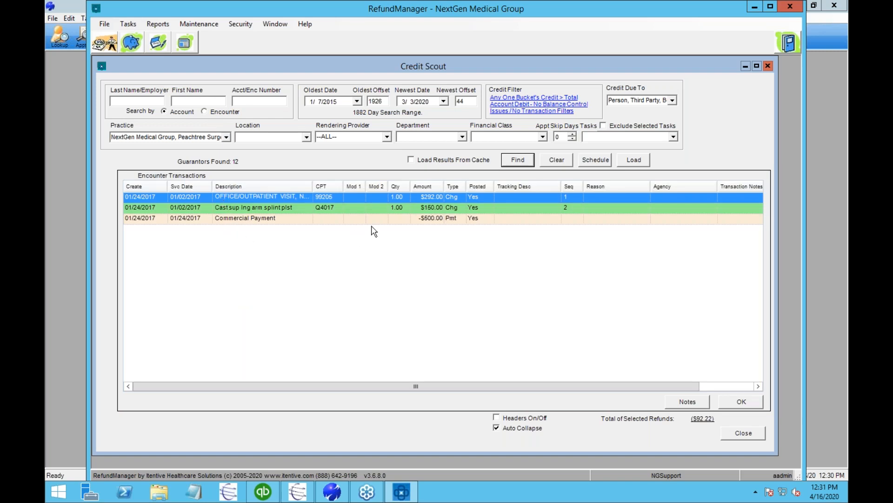
left_click(748, 401)
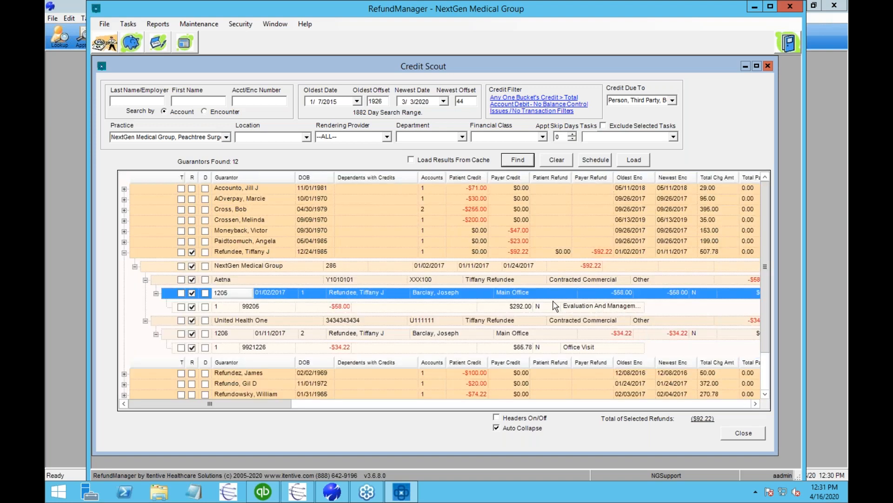
left_click(123, 252)
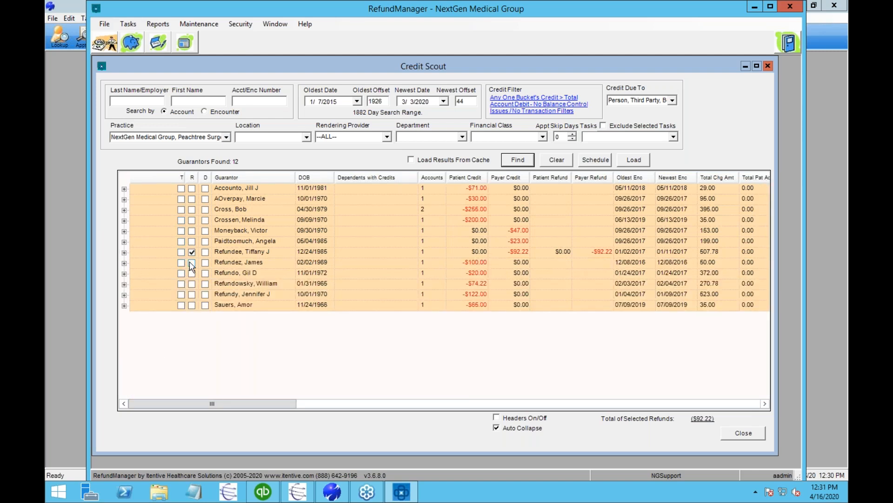
Step: Expand the eighth and eleventh guarantors in the results and mark their full patient credits for refund
left_click(124, 263)
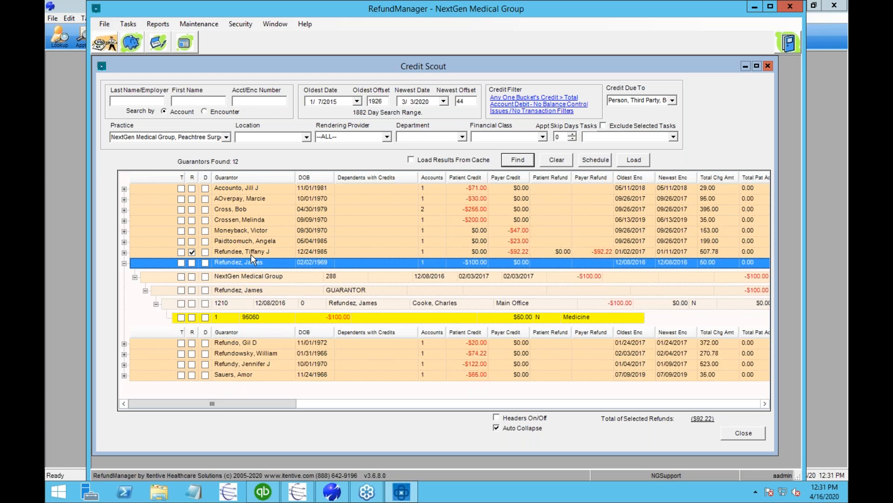
left_click(192, 263)
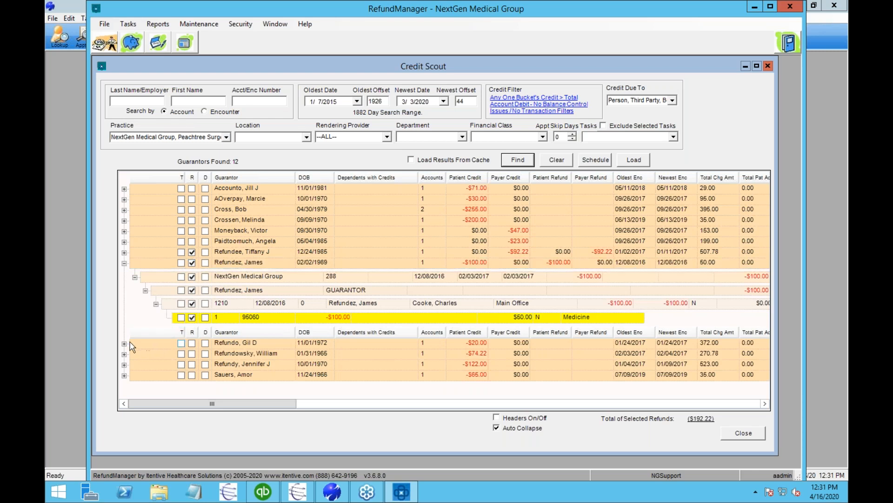
left_click(123, 364)
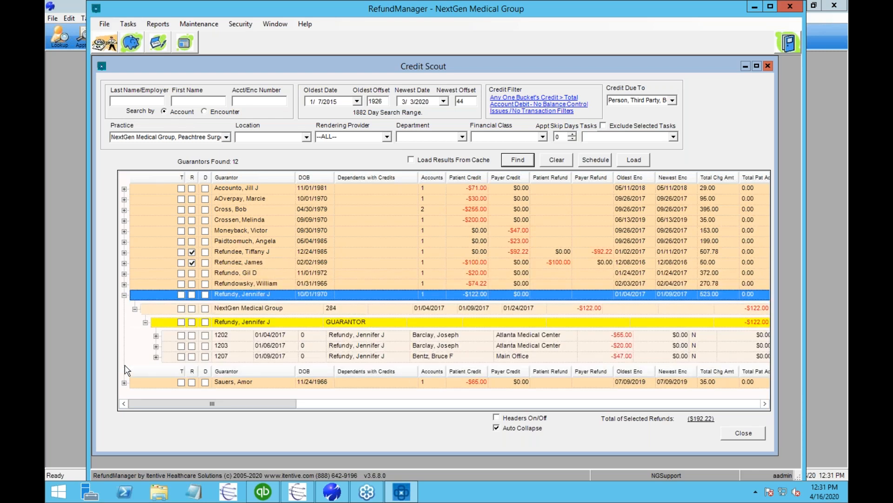
left_click(191, 295)
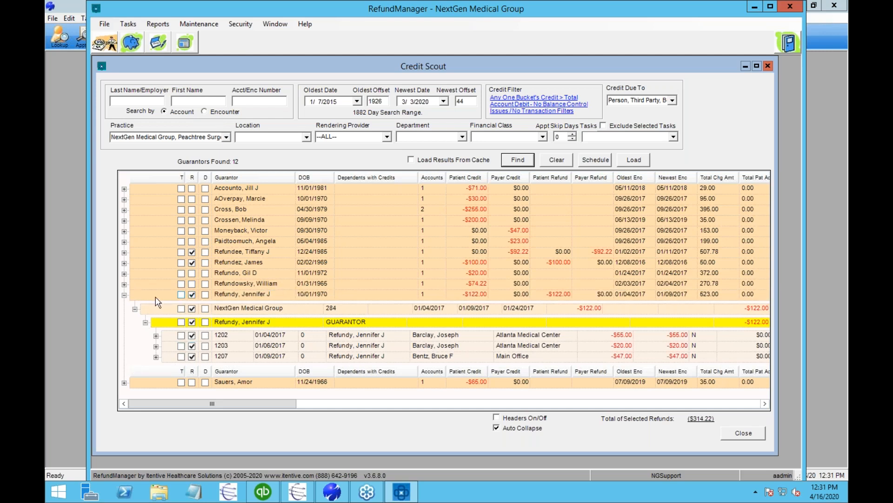
Step: Expand the tenth guarantor in the results and mark the guarantor's entire patient credit for refund
left_click(124, 284)
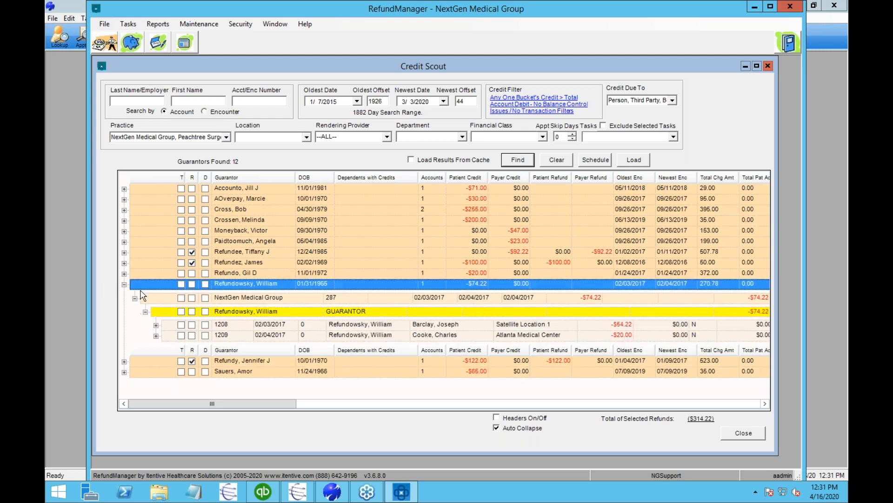
left_click(192, 284)
left_click(258, 328)
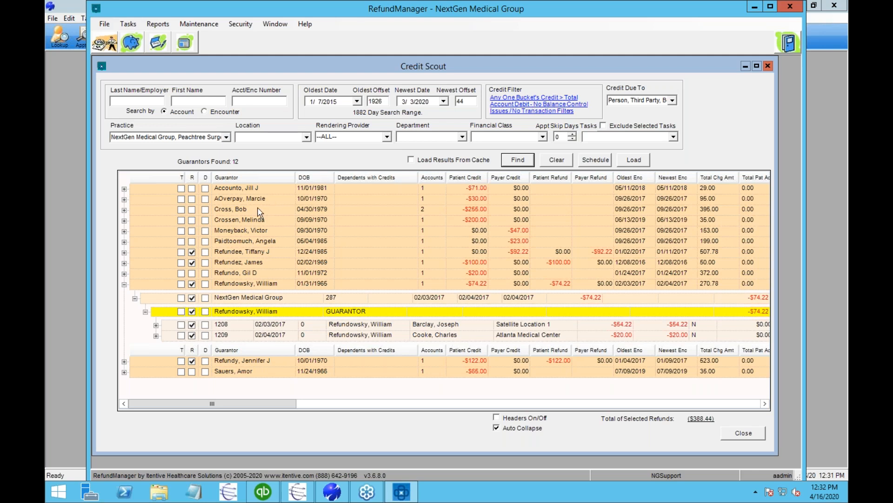
Step: Open Process Selected Items, review the Refund Patient and Refund Insurance default codes, and save the selected batches with Demo Batch NMG for NextGen Medical Group
right_click(248, 277)
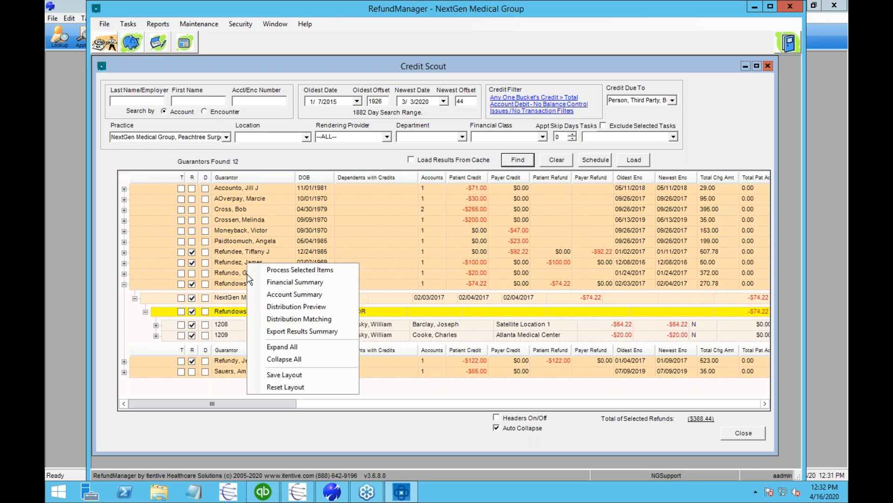
left_click(278, 274)
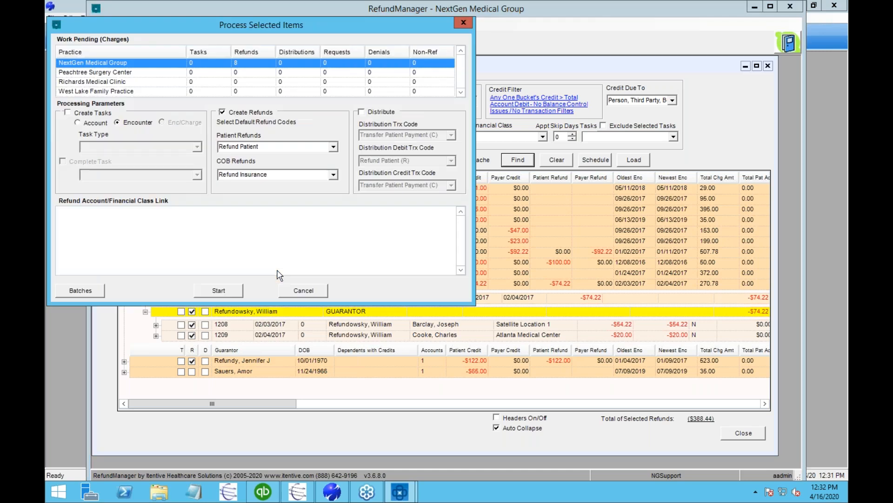
left_click(272, 147)
left_click(285, 174)
left_click(81, 290)
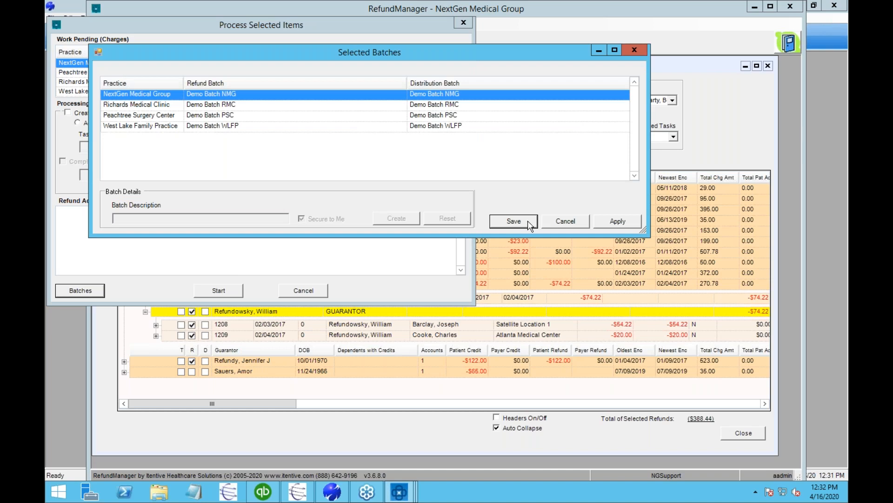
left_click(528, 223)
Step: Process the marked refunds, confirm the processing, and close Credit Scout
left_click(219, 290)
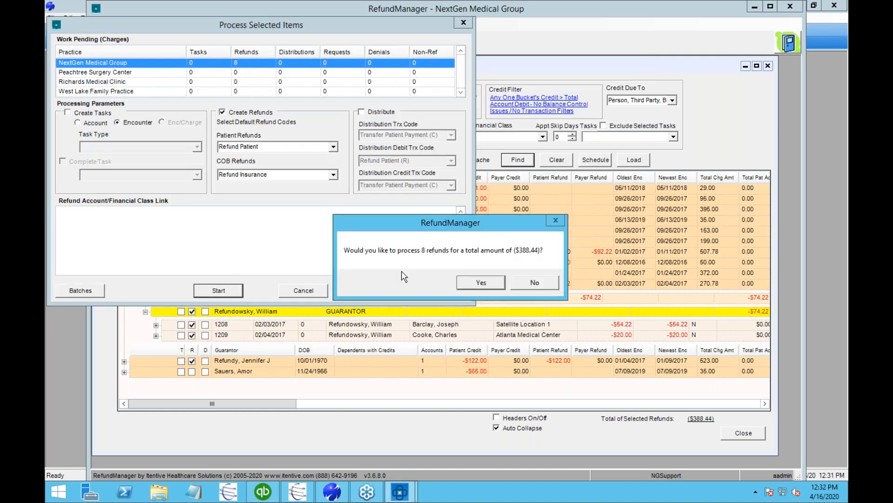
left_click(485, 285)
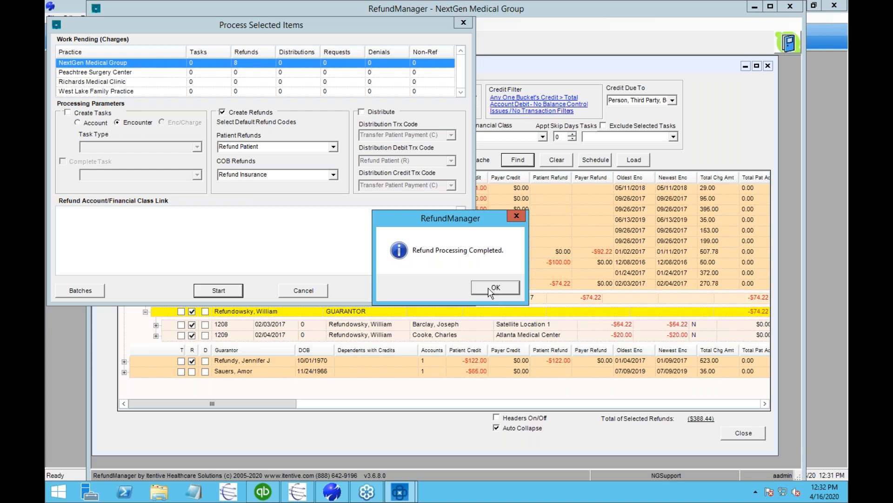
left_click(488, 288)
left_click(267, 292)
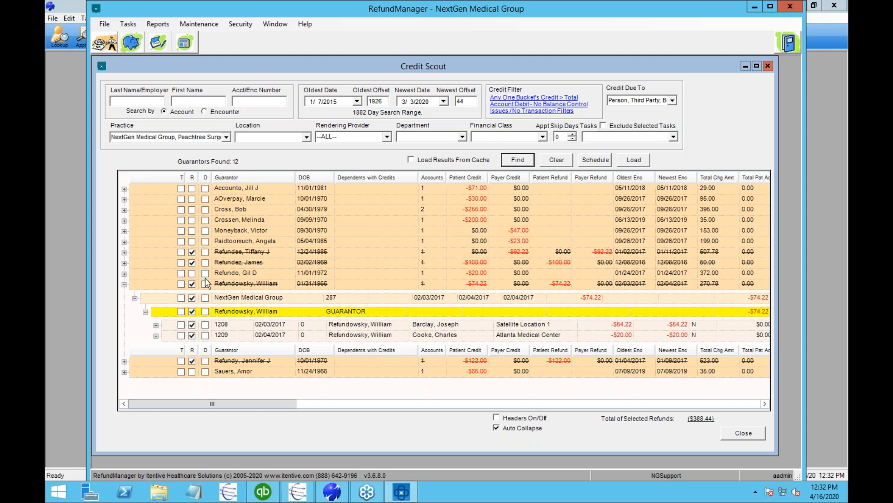
left_click(247, 337)
left_click(308, 372)
left_click(748, 436)
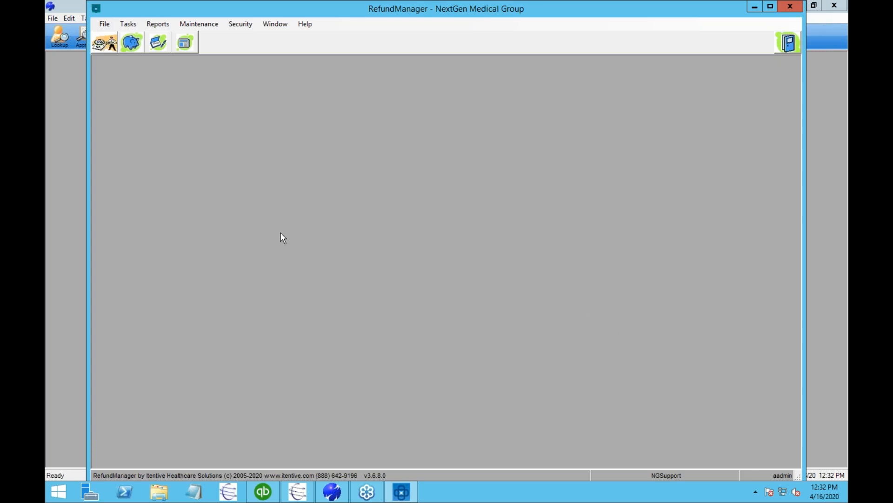
Step: Switch to NextGen and open the transaction ledger of Demo Batch NMG from Batch Posting
left_click(58, 206)
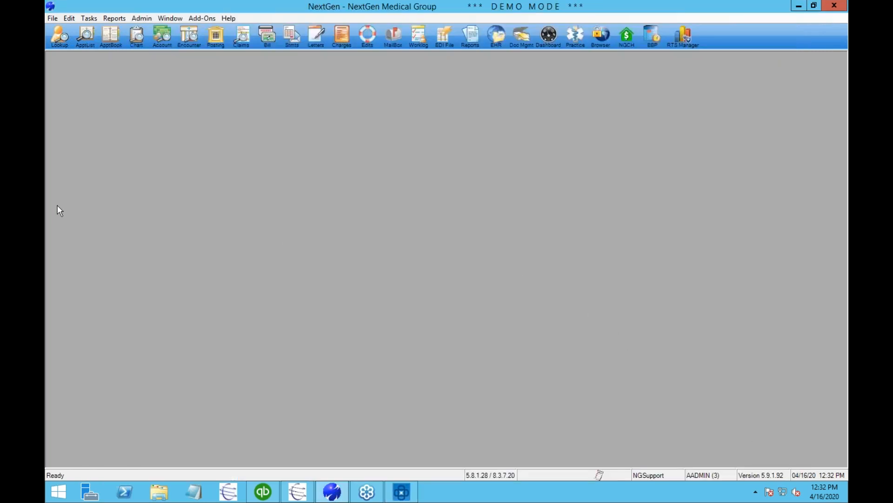
left_click(223, 41)
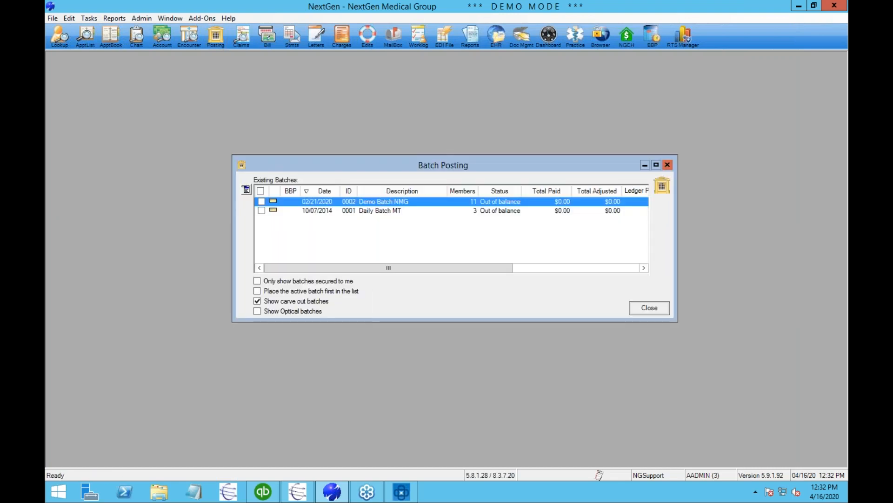
right_click(410, 205)
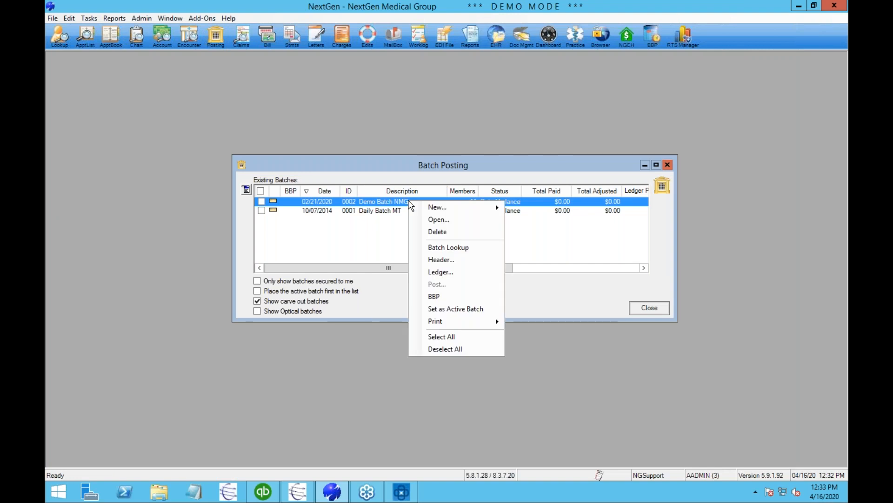
left_click(430, 272)
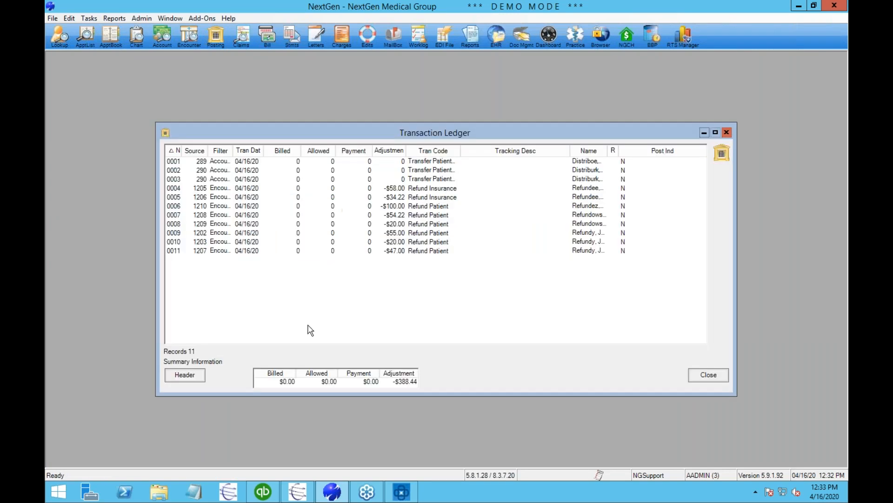
Step: Set Total Adjusted to -388.44 in the header of Demo Batch NMG and save it
left_click(183, 374)
left_click(407, 255)
key("BackSpace")
type("-388.44")
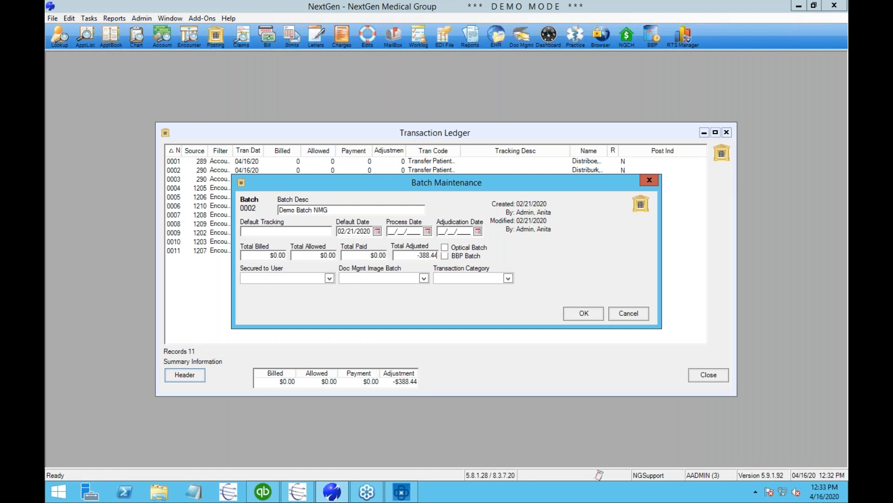
left_click(584, 313)
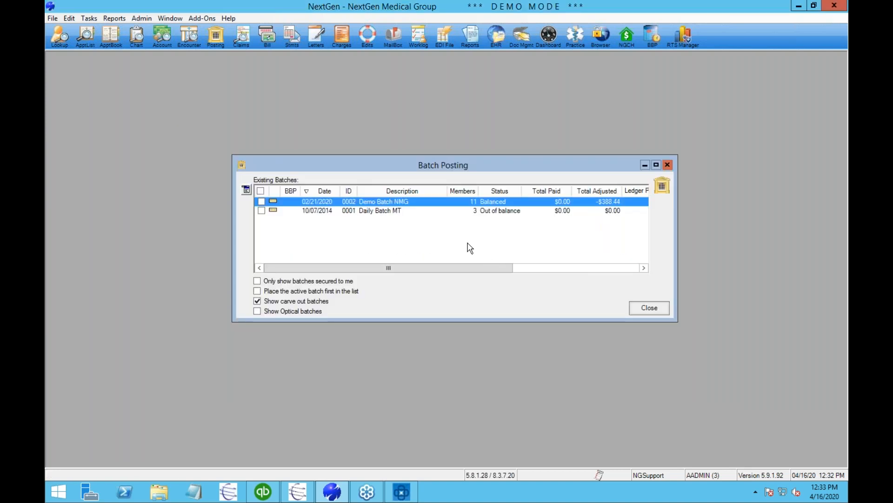
Step: Post Demo Batch NMG and acknowledge the posting to reach the Batch Listing report
right_click(437, 203)
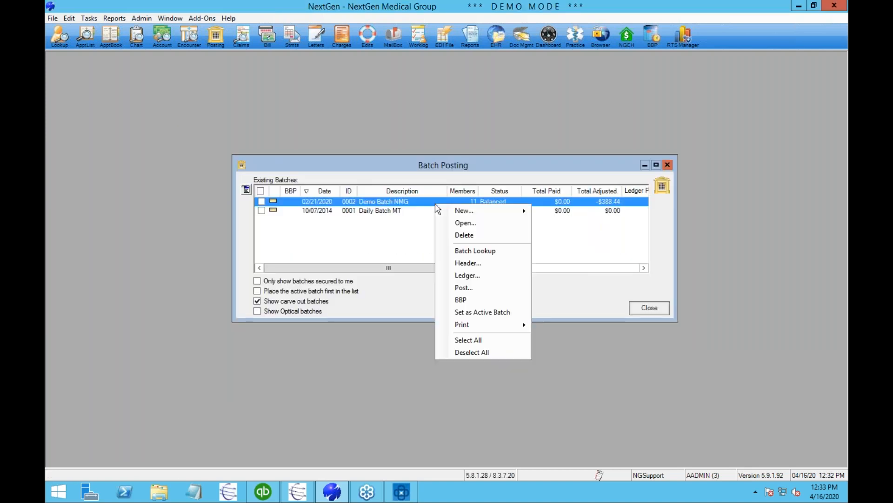
left_click(462, 287)
left_click(483, 285)
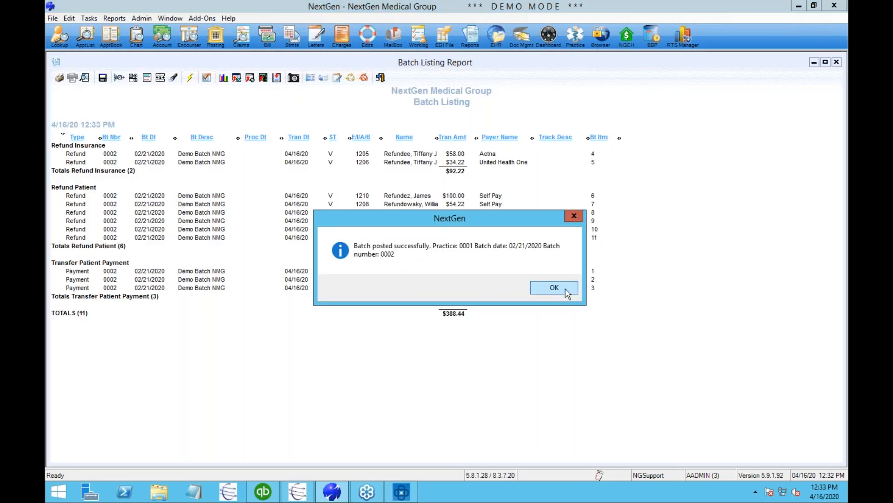
left_click(565, 289)
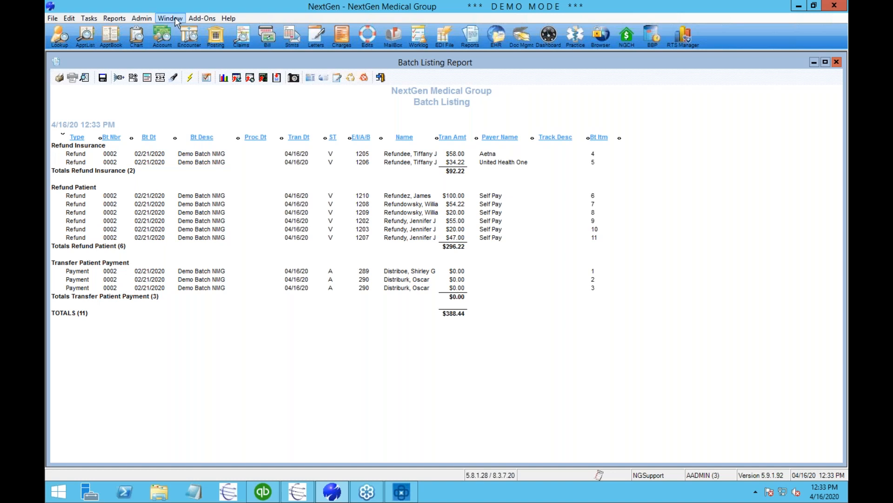
Step: Look up the account from the last Transfer Patient Payment entry by its account number and show its account summary
left_click_drag(396, 216, 386, 306)
left_click(303, 362)
type("290")
key("Return")
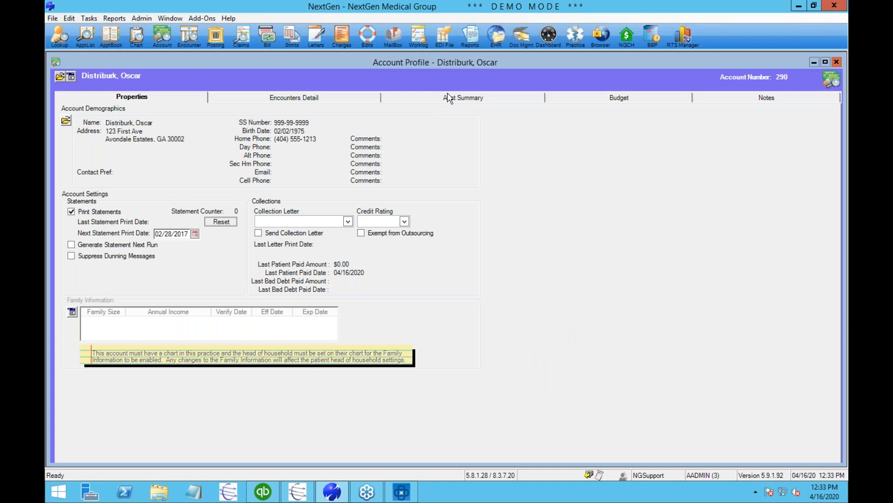
left_click(448, 97)
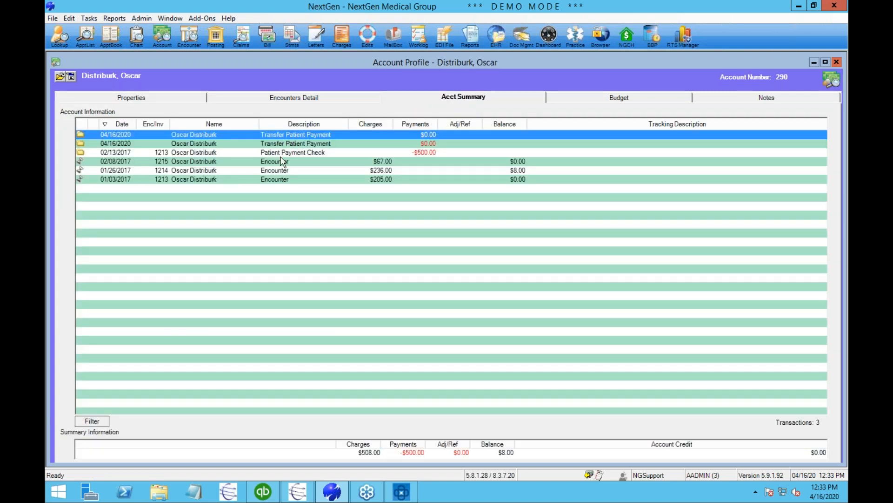
Step: Expand the top Transfer Patient Payment in the account summary and examine its 99215 and 98942 lines
left_click(283, 142)
left_click(286, 135)
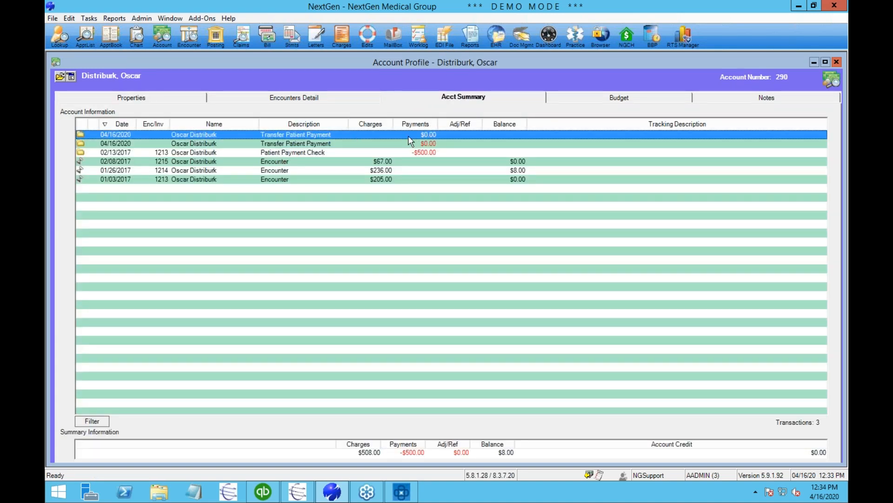
double_click(325, 136)
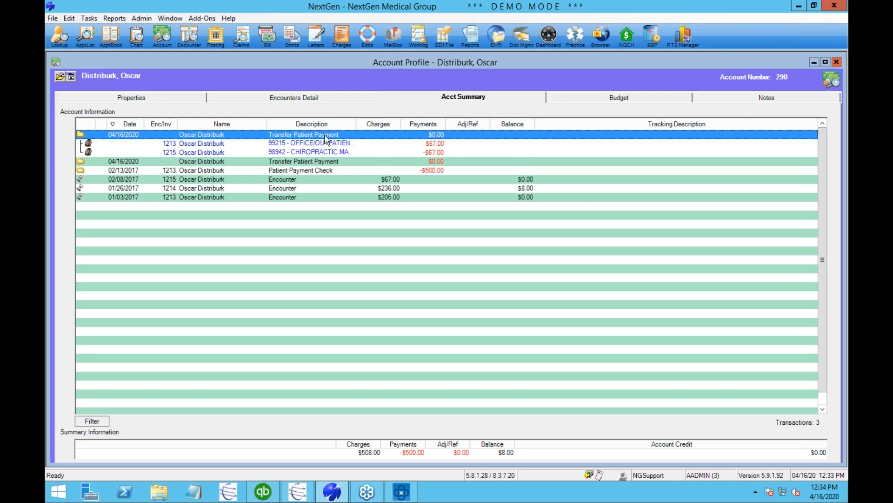
left_click(327, 152)
left_click(326, 144)
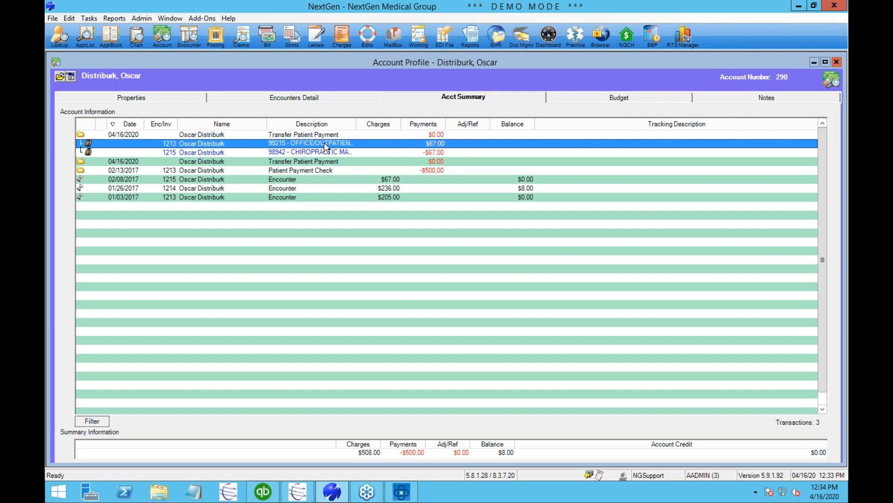
Step: Open the encounter of the 99215 transfer line, show its transactions, and widen the Transaction Notes column to read the distribution notes
left_click(173, 146)
double_click(172, 144)
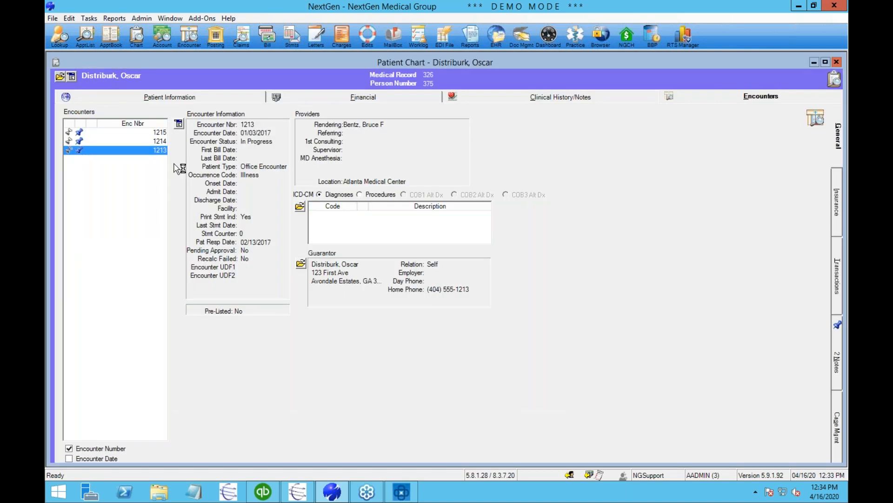
left_click(840, 286)
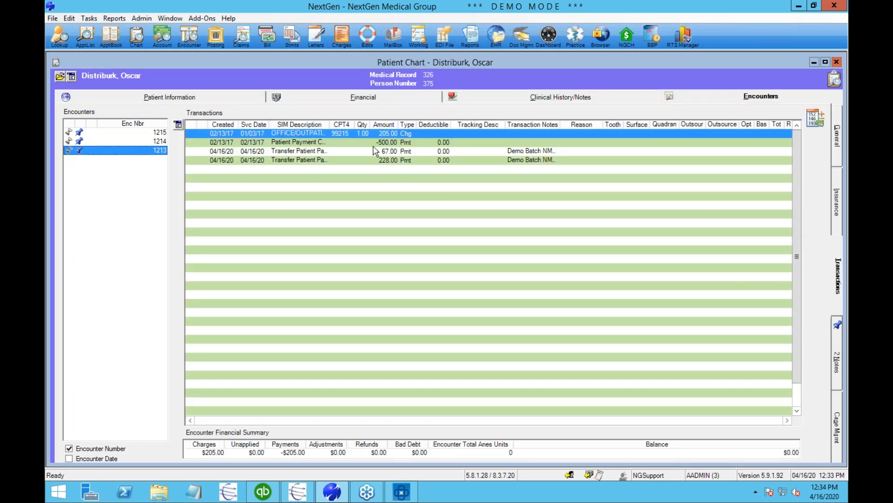
left_click(352, 153)
left_click(349, 170)
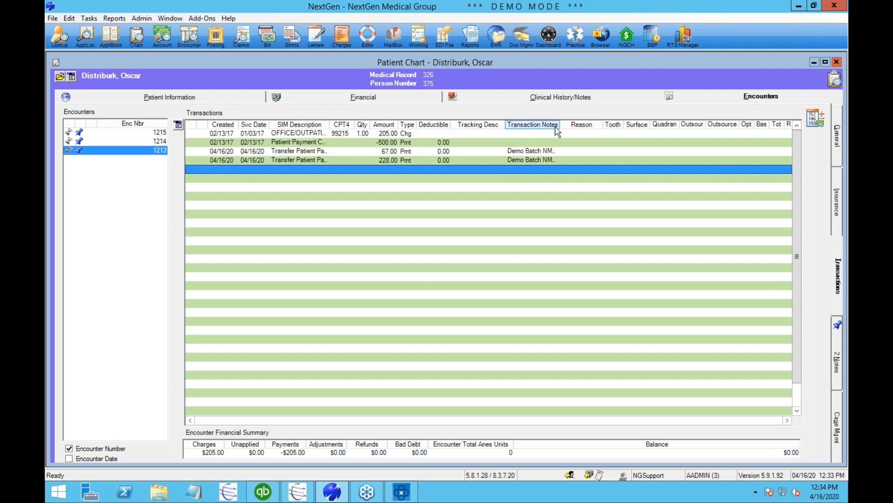
left_click_drag(689, 119, 690, 121)
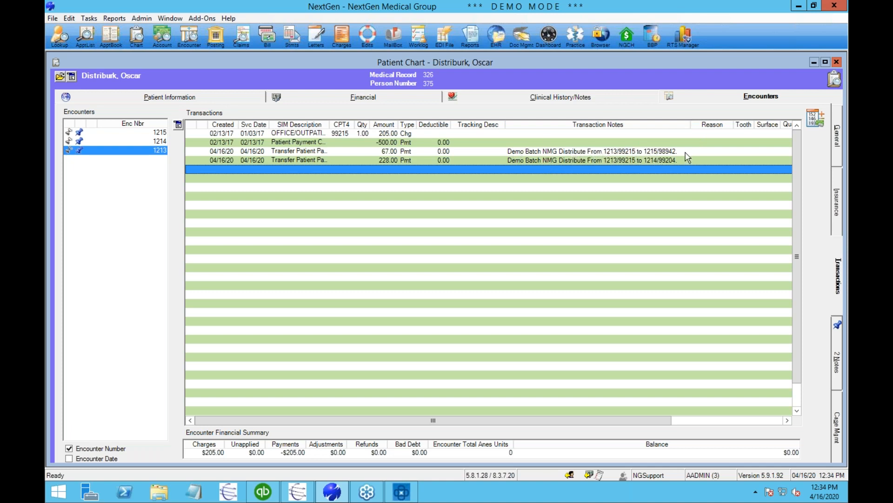
Step: Open the encounter's first RefundManager Distribute Balance note, read its entry, and close it
left_click(838, 353)
double_click(381, 138)
left_click(496, 291)
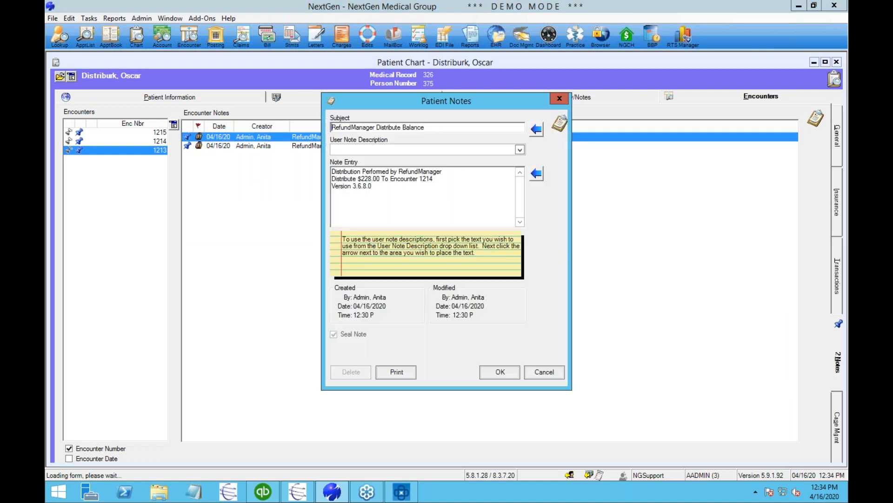
left_click(500, 372)
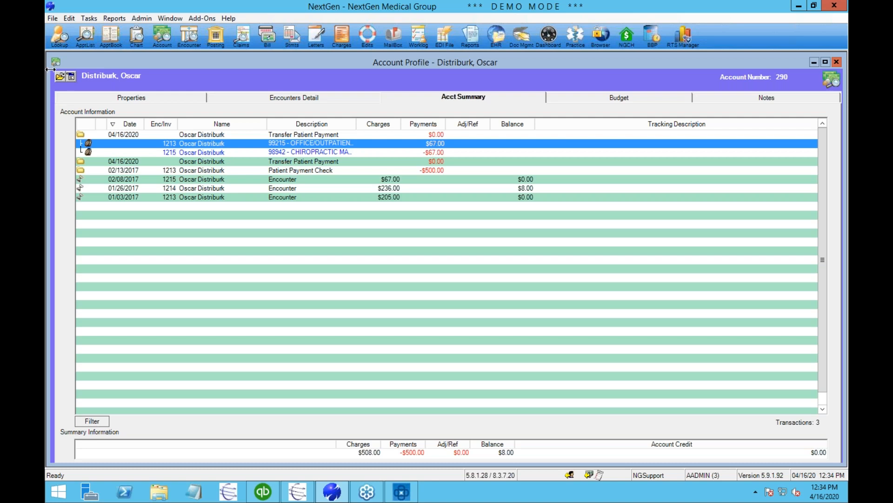
Step: Close the account profile and the account lookup to return to the Batch Listing report
left_click(56, 62)
left_click(56, 62)
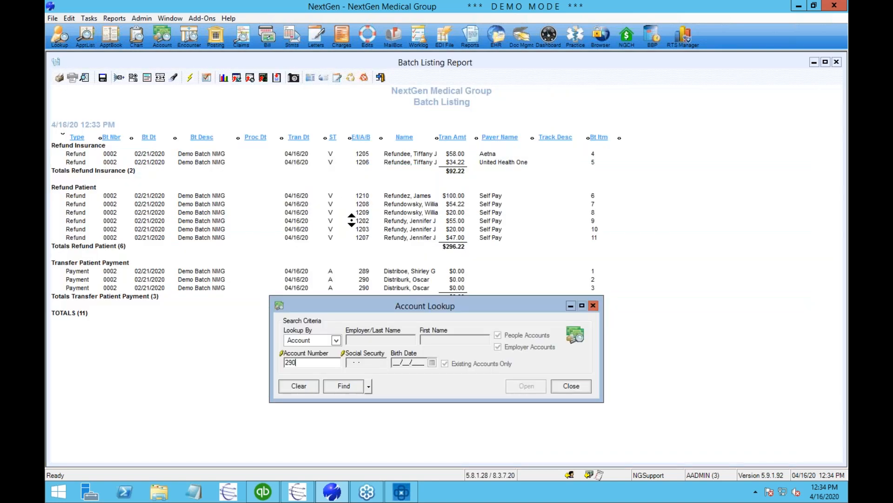
left_click(570, 386)
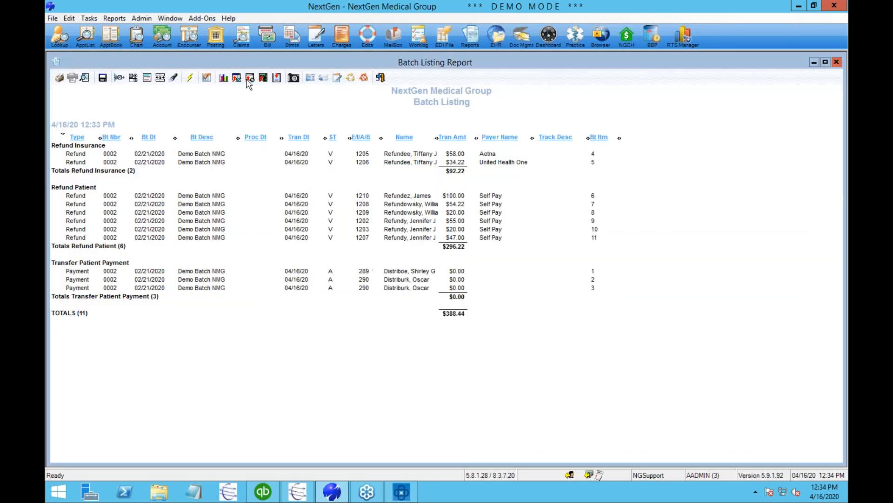
Step: Look up the patient chart using the encounter number of the $47.00 patient refund in the batch listing
left_click(137, 36)
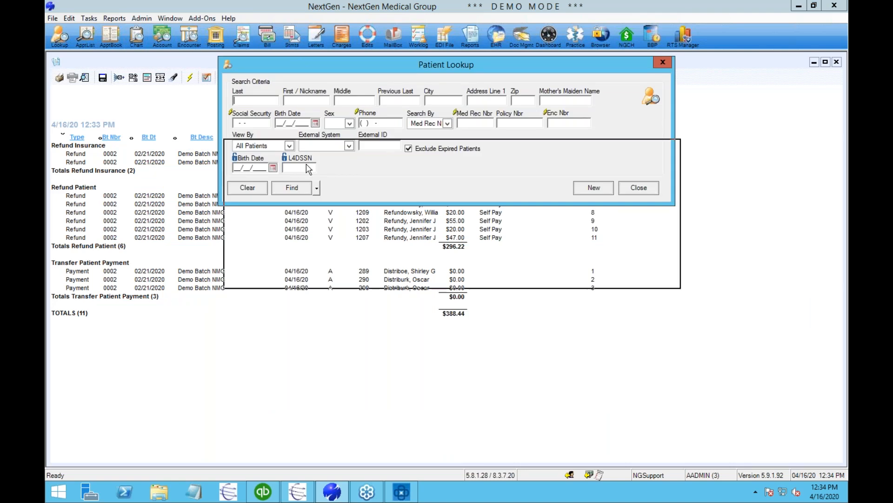
left_click_drag(306, 255, 305, 256)
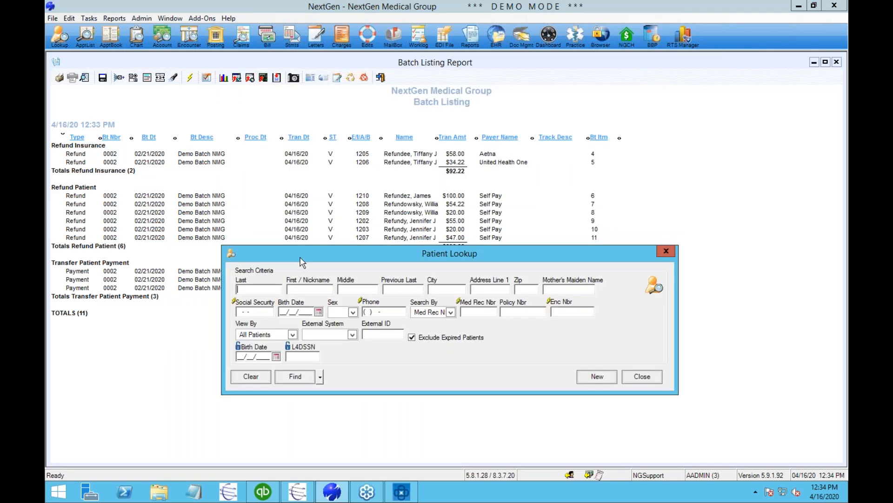
left_click(576, 312)
type("1207")
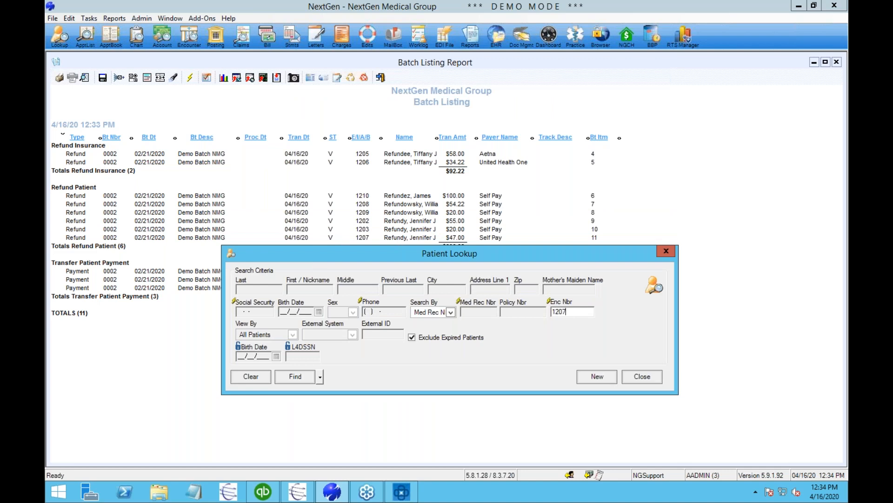
key("Return")
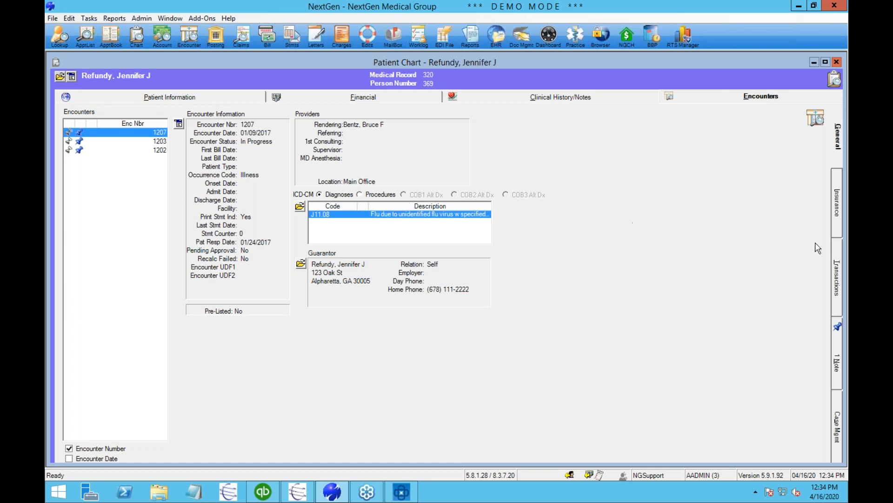
Step: Show the encounter transactions and check the Refund Patient lines of the $47.00 and $20.00 refund encounters
left_click(834, 266)
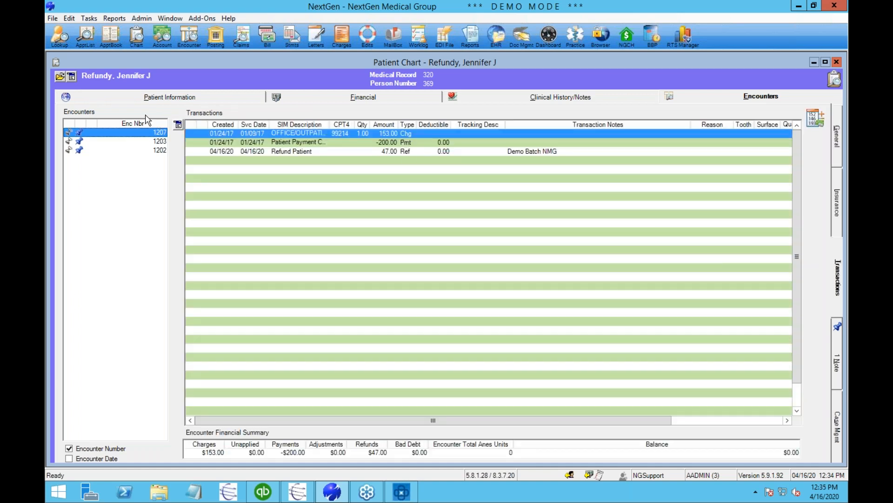
left_click(300, 151)
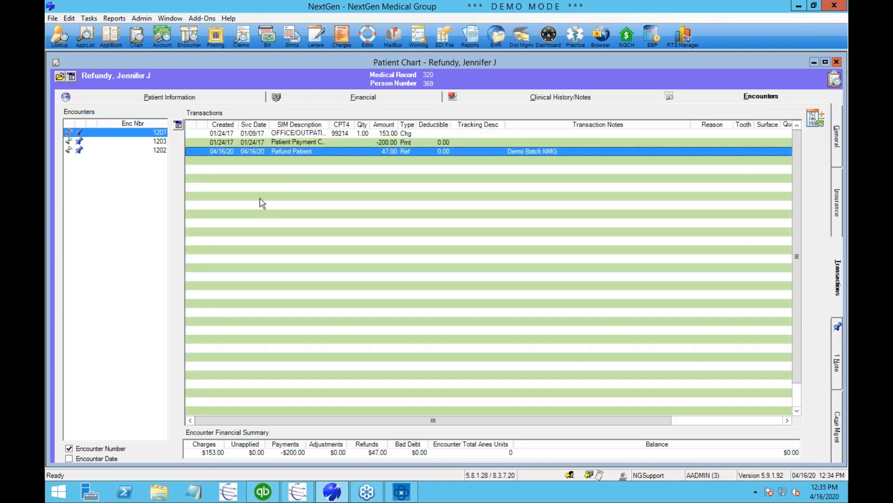
left_click(165, 142)
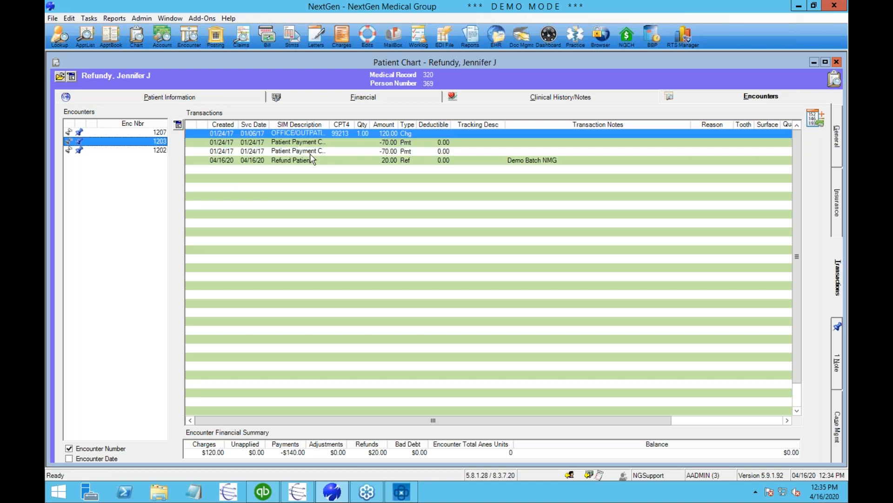
left_click(320, 161)
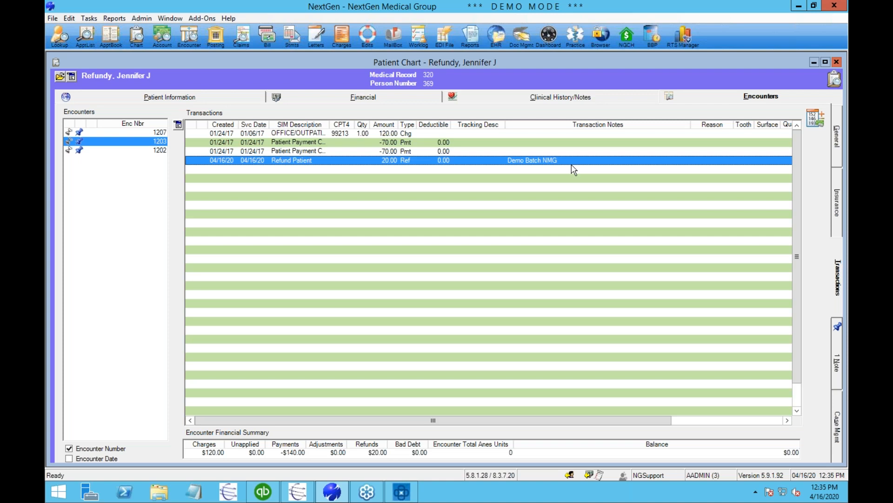
Step: Open the RefundManager Created Refund note of the $20.00 refund encounter, read its entry, and close it
left_click(838, 356)
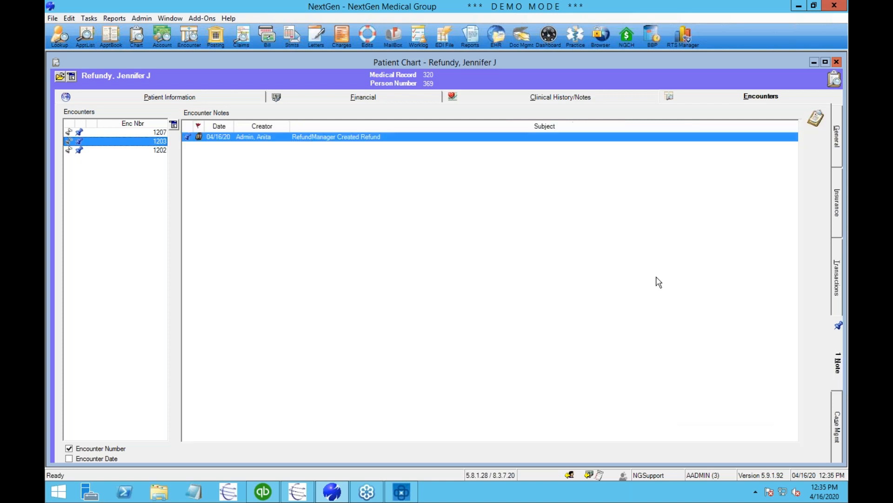
left_click(346, 140)
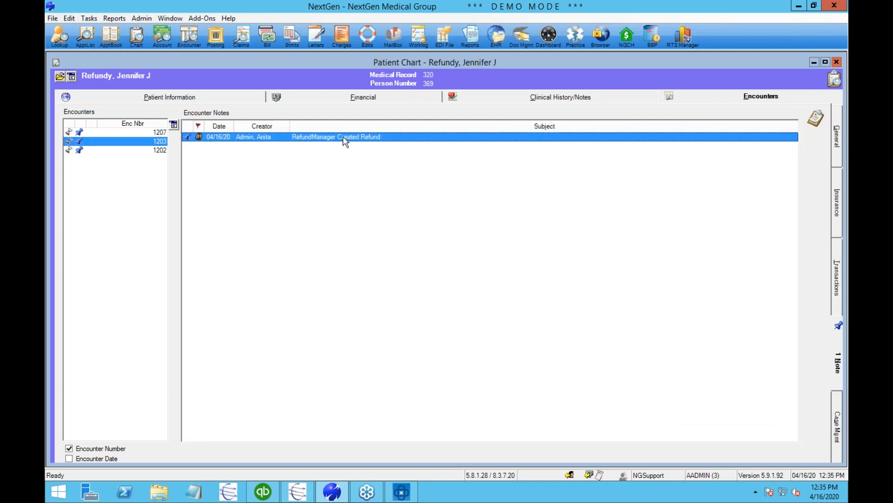
double_click(346, 139)
left_click(487, 293)
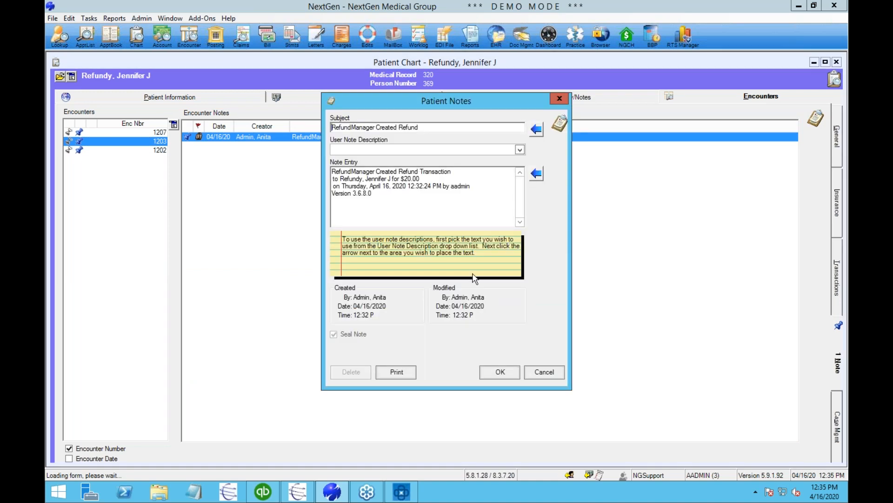
left_click_drag(341, 179, 454, 188)
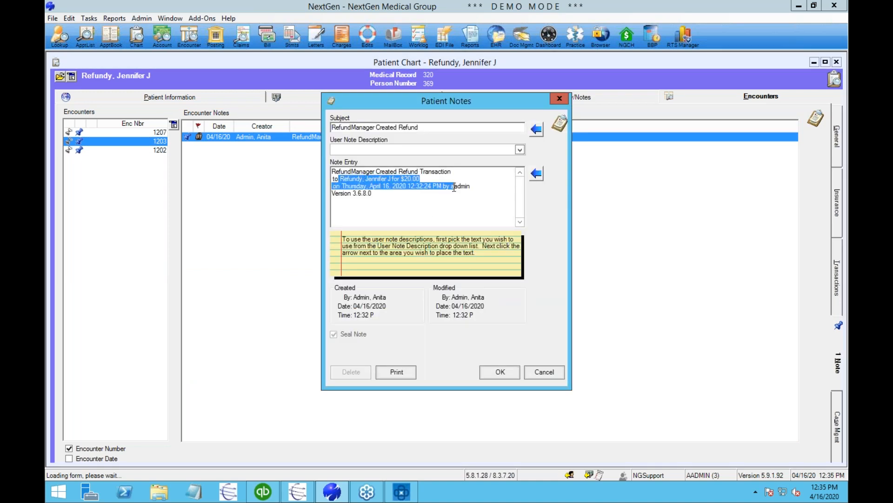
left_click_drag(405, 205, 403, 186)
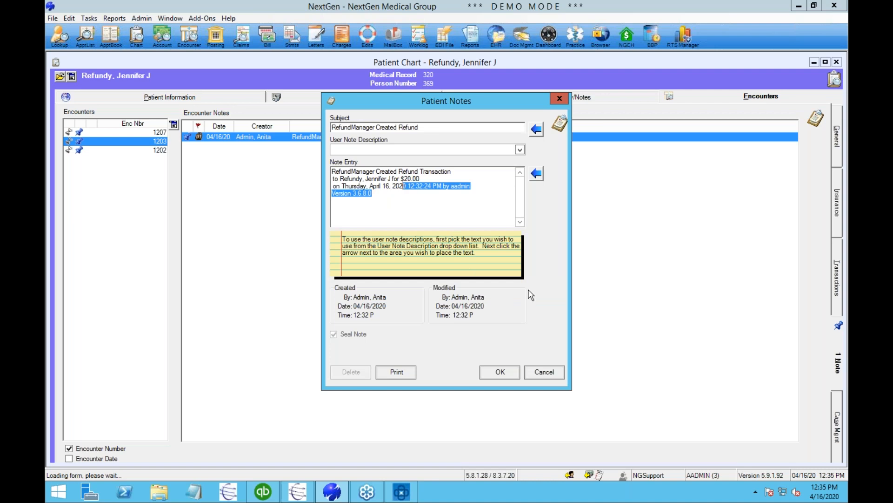
left_click(558, 376)
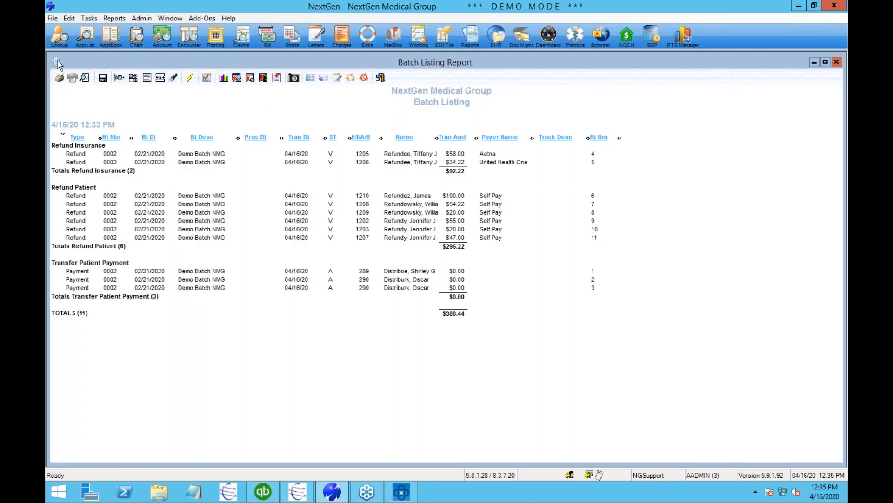
Step: Switch to RefundManager and use Batch Detective to find refund batches with a start date of 11/27/2019
left_click(406, 492)
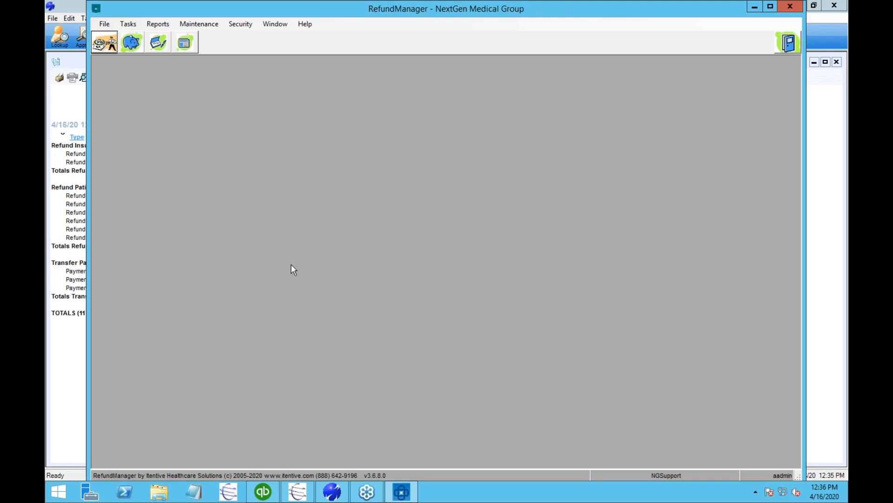
left_click(133, 47)
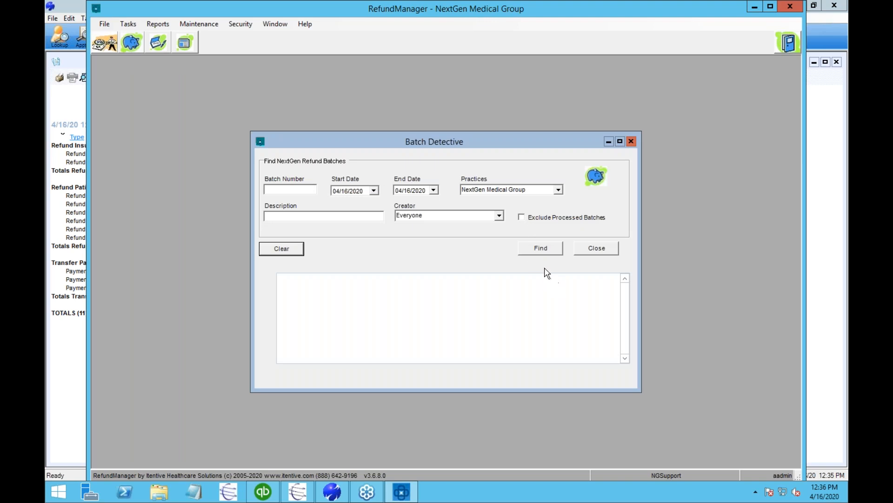
left_click(374, 192)
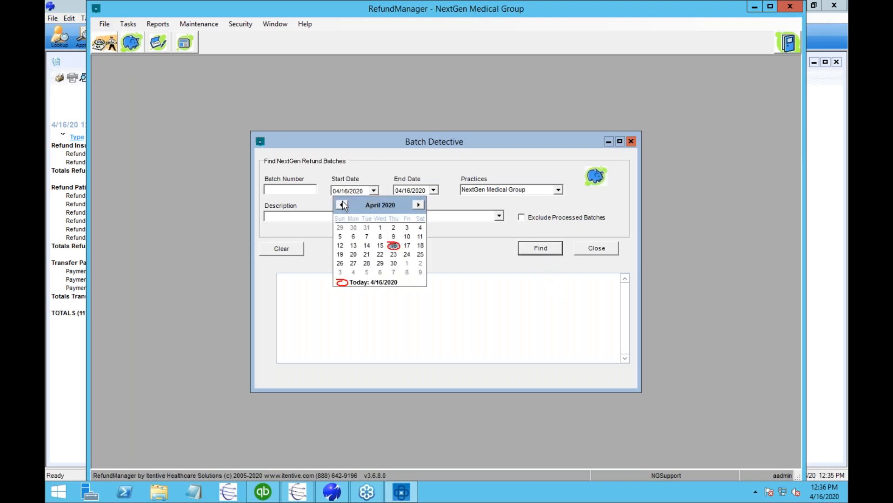
left_click(343, 205)
left_click(342, 205)
left_click(342, 205)
left_click(343, 205)
left_click(380, 227)
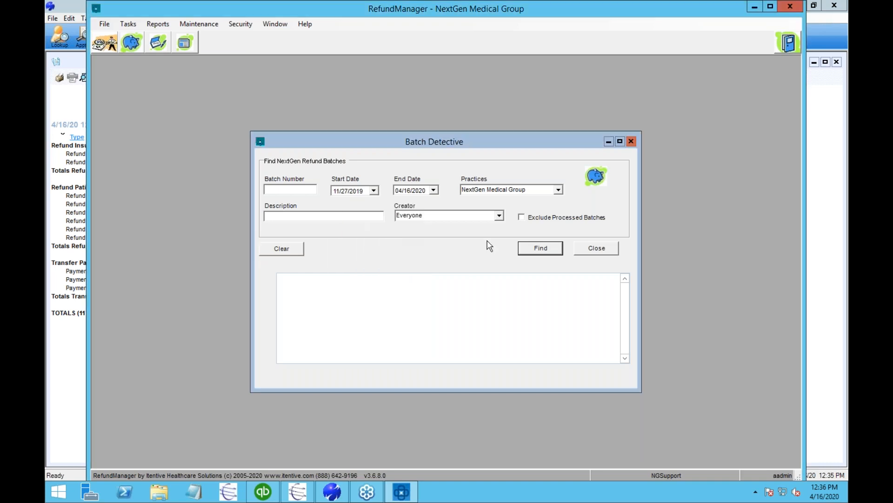
left_click(539, 249)
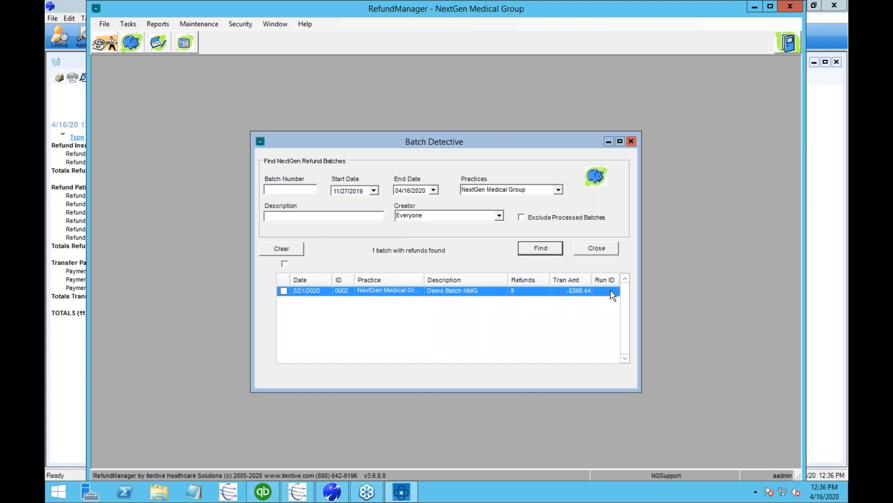
Step: Select the Demo Batch NMG batch and export its selected refunds as consolidated checks, keeping the default run description
left_click(284, 291)
right_click(441, 289)
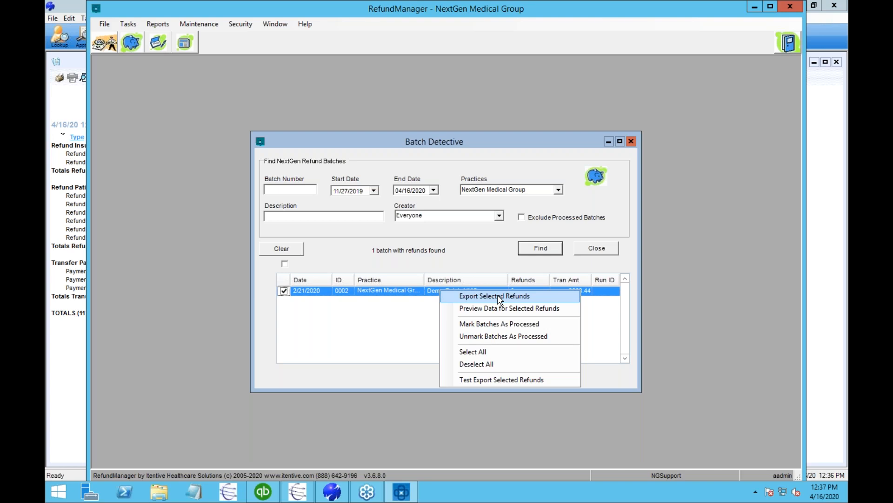
left_click(536, 295)
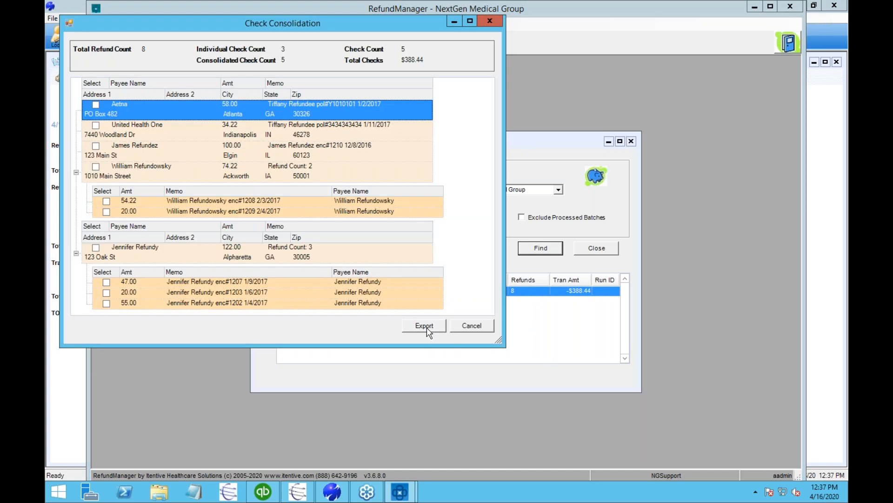
left_click(426, 327)
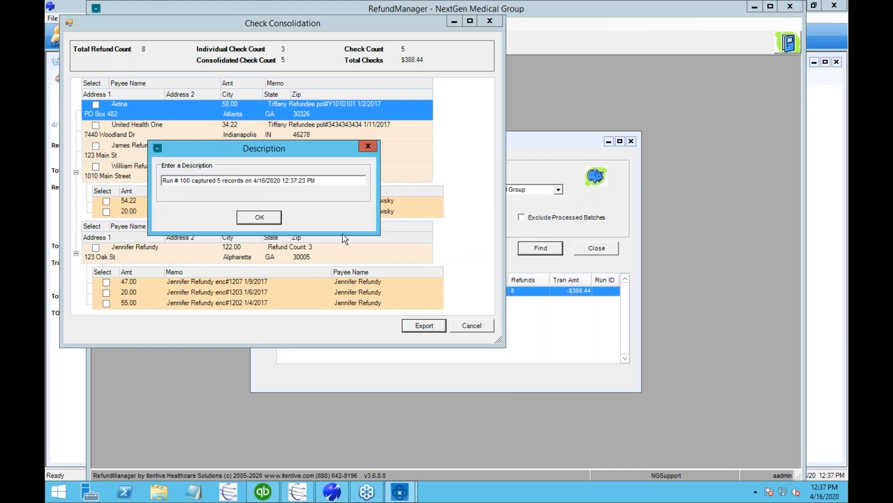
left_click(259, 218)
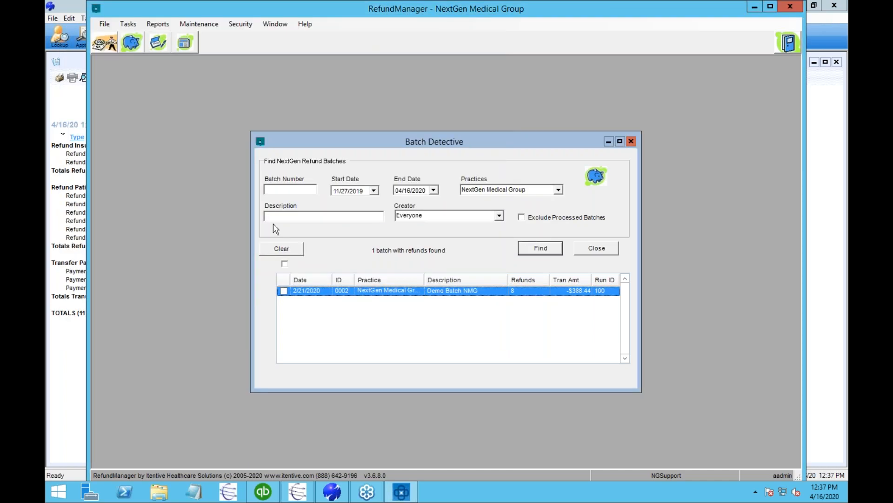
Step: Switch to QuickBooks, open Write Checks, and page back through the exported refund checks to the United Health One check
left_click(262, 493)
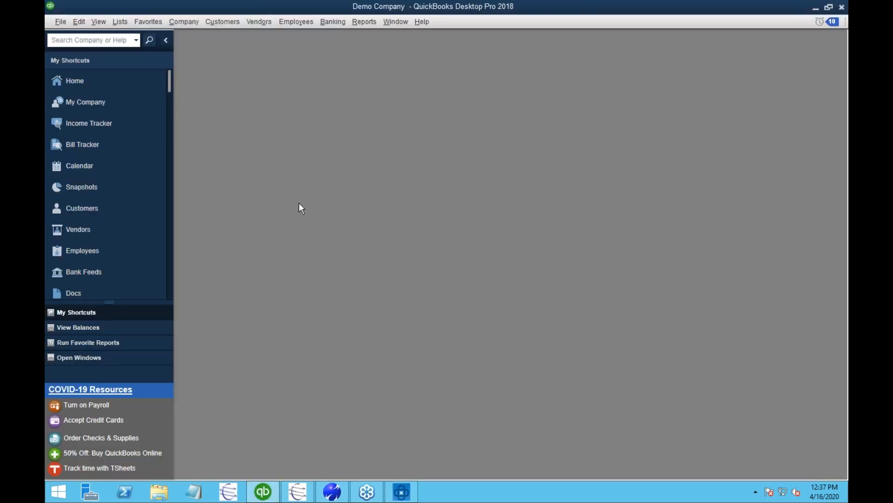
key("ctrl+w")
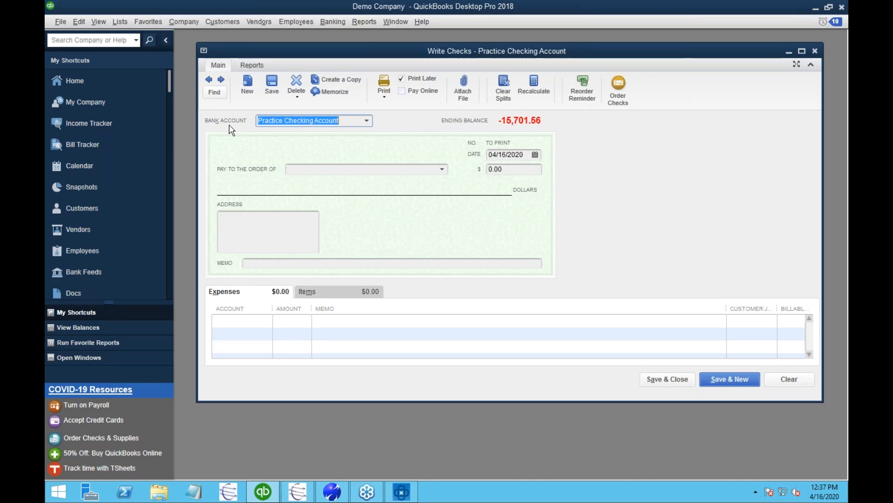
left_click(209, 79)
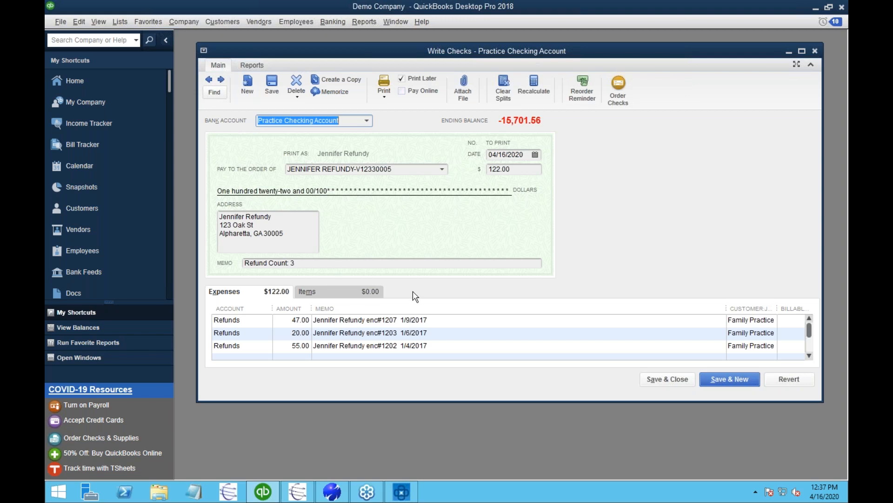
left_click(210, 81)
left_click(210, 81)
left_click(210, 81)
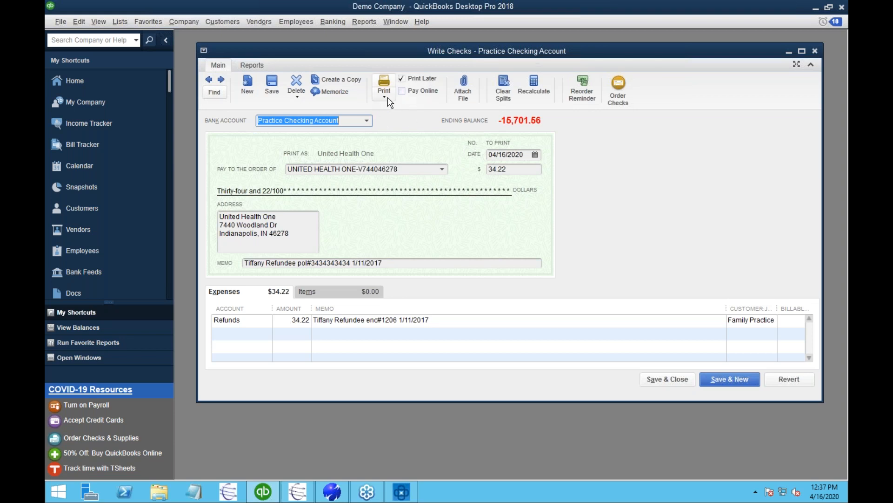
Step: Print the batch of refund checks to an OpenXPS file named demo and confirm that the checks printed correctly
left_click(385, 84)
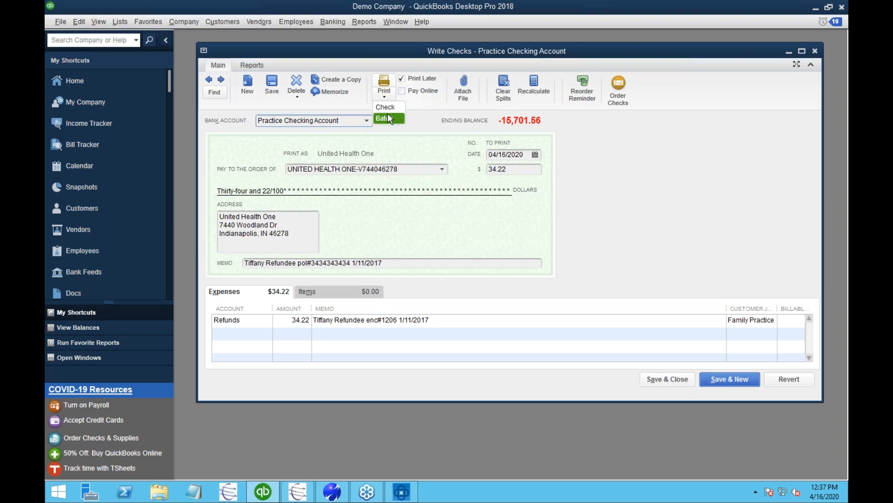
left_click(389, 118)
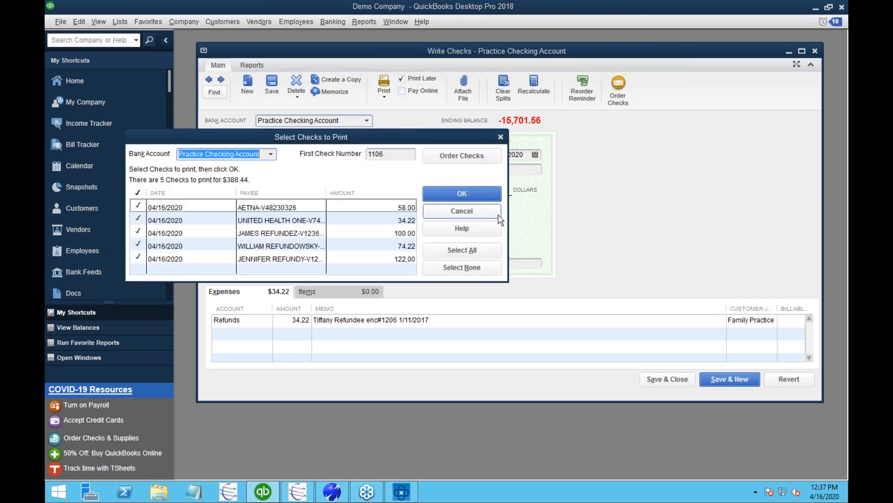
left_click(478, 195)
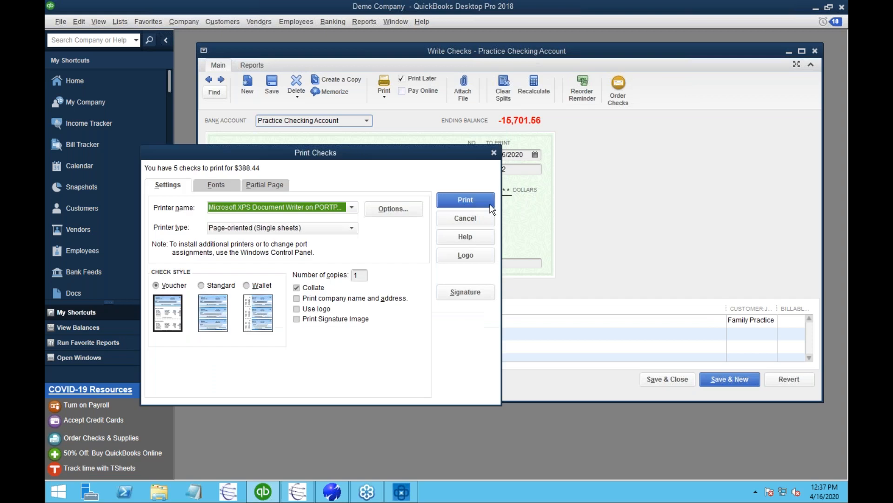
left_click(458, 201)
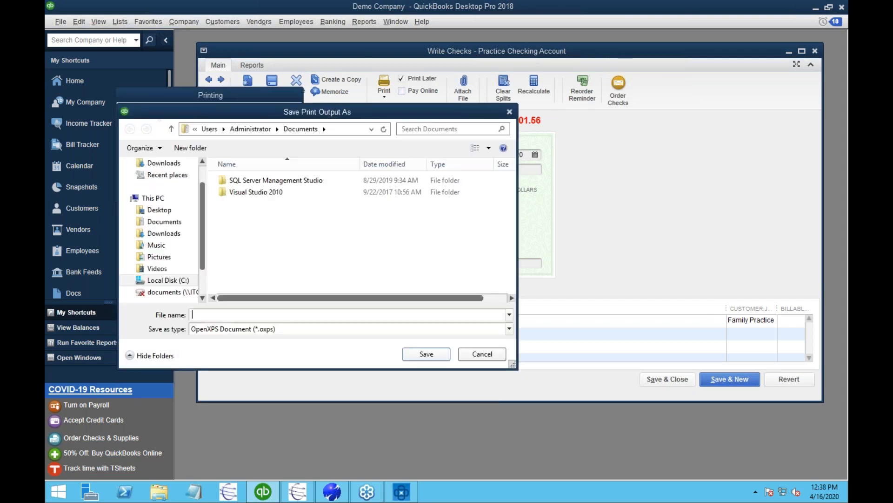
type("demo")
key("Return")
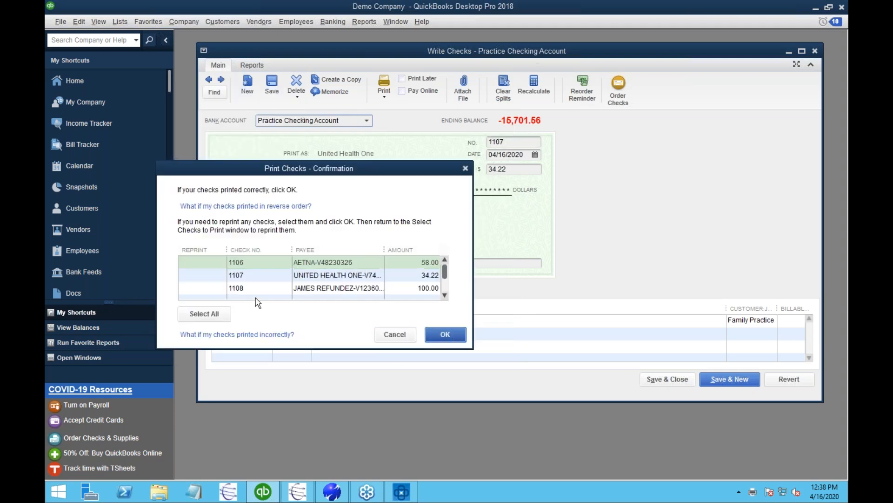
left_click(456, 332)
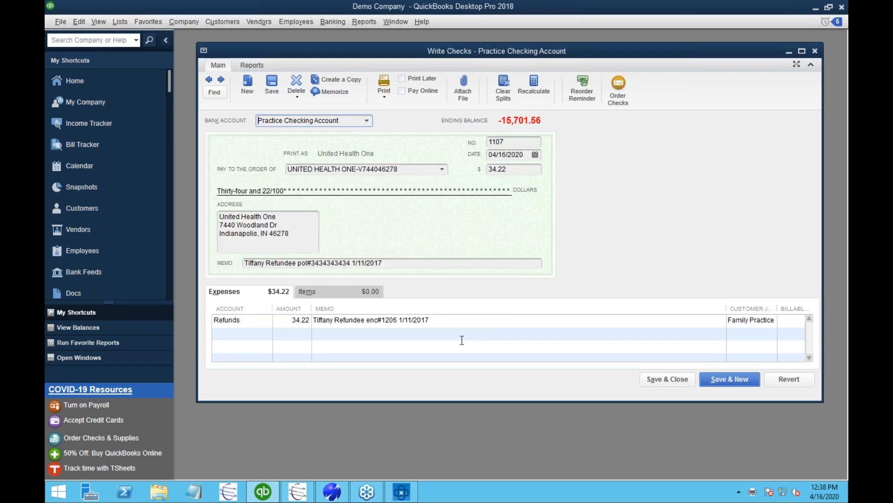
Step: Page forward through the printed refund checks to the $74.22 check, examining the assigned check numbers, date, and amount
left_click(508, 142)
left_click(221, 83)
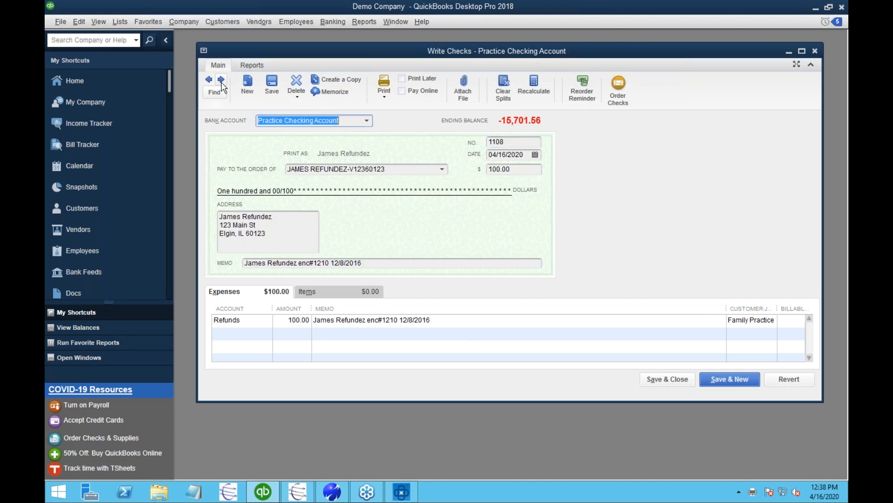
left_click(525, 142)
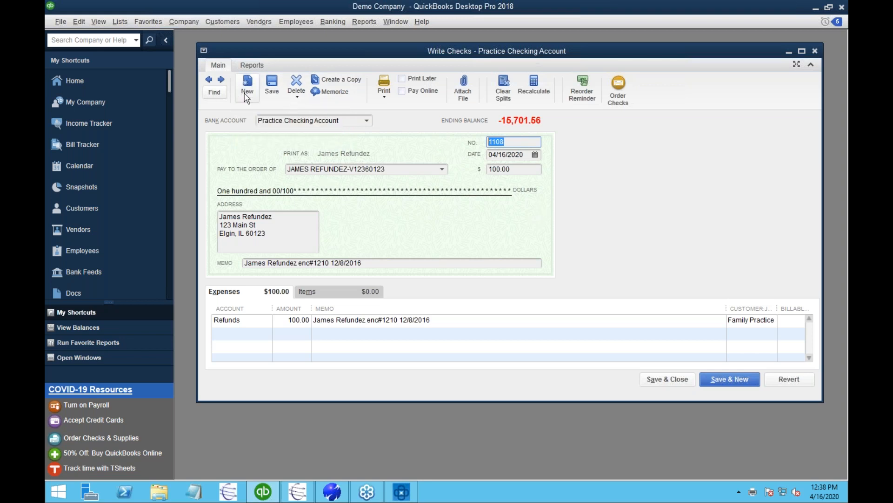
left_click(222, 79)
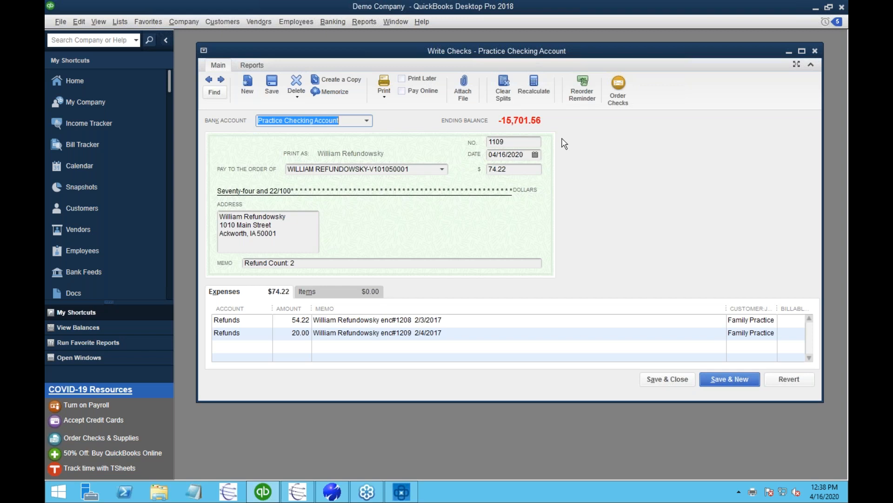
left_click(522, 142)
left_click(520, 155)
left_click(498, 169)
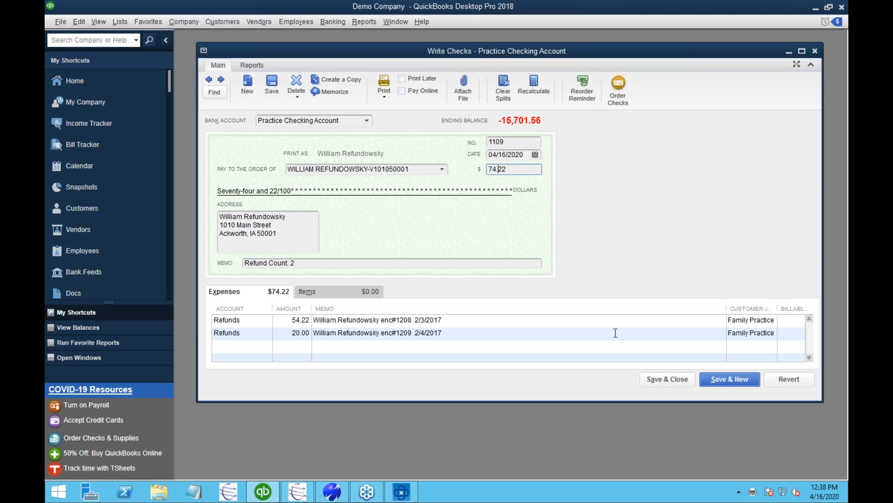
Step: Switch to RefundManager, open the payment file import, and find the open payment runs for NextGen Medical Group
left_click(411, 494)
left_click(598, 249)
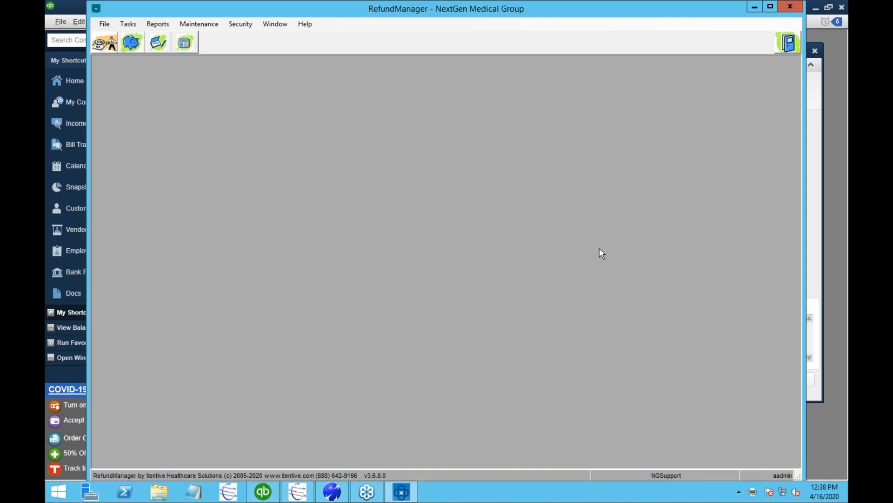
left_click(184, 42)
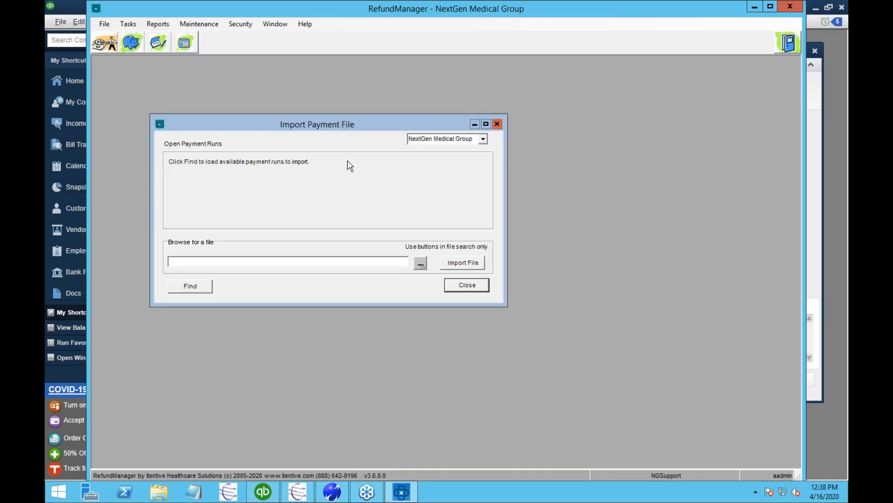
left_click(182, 287)
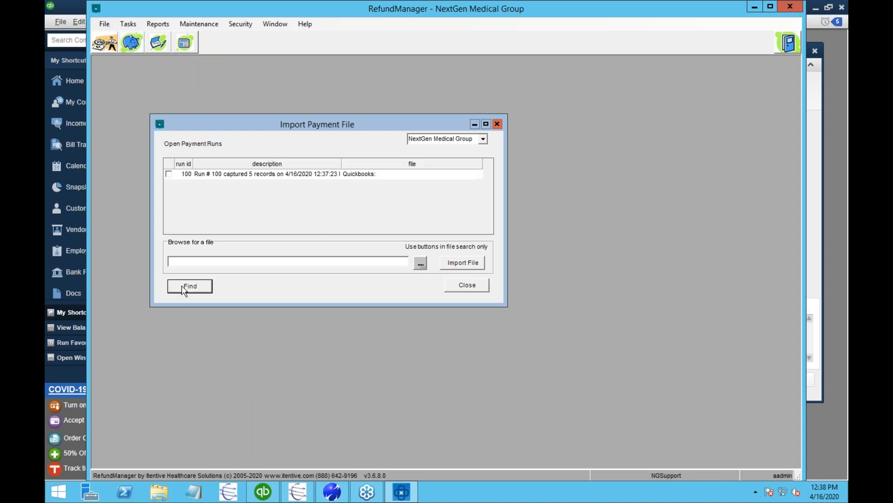
Step: Import the payments for QuickBooks run 100, acknowledge the completed import, and close the import window
left_click(247, 175)
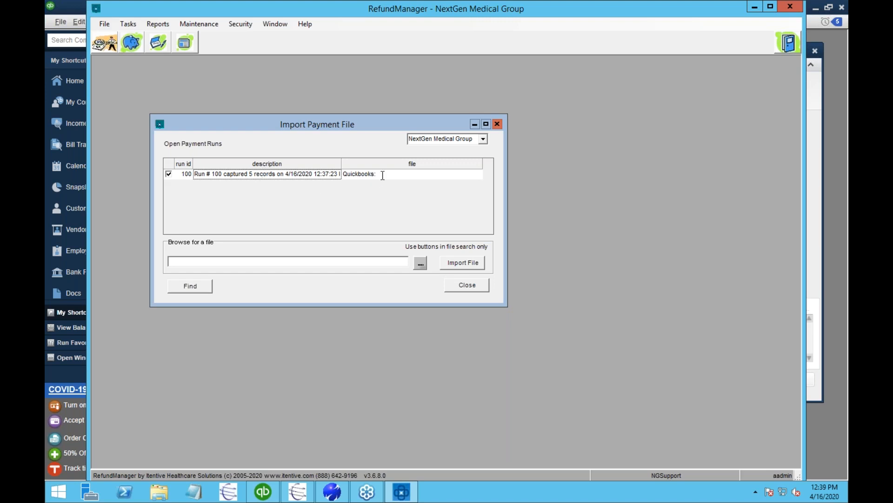
right_click(355, 174)
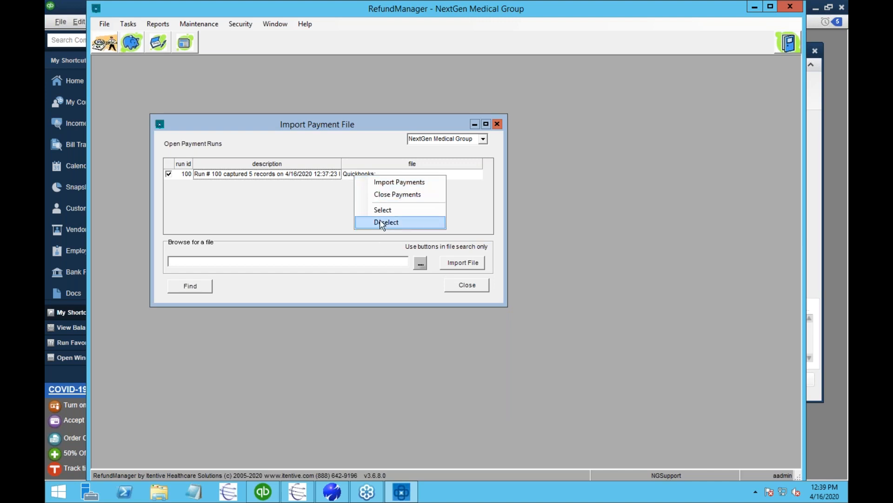
left_click(339, 259)
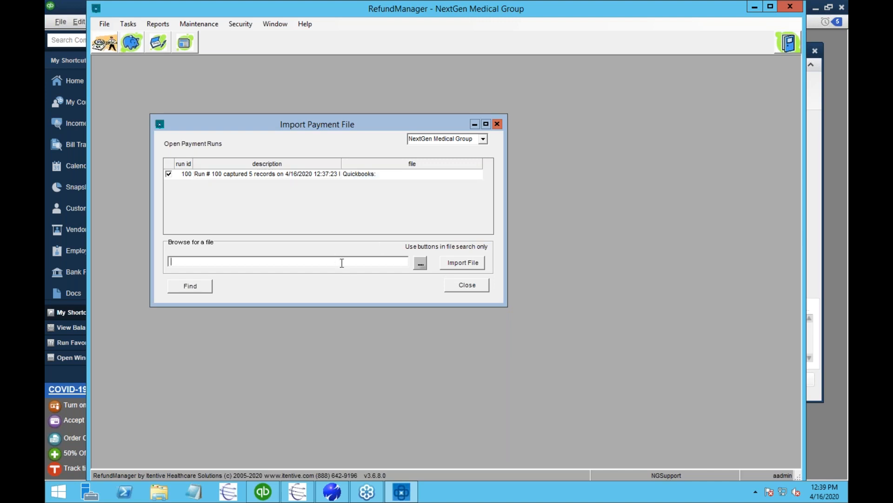
left_click(422, 260)
right_click(366, 176)
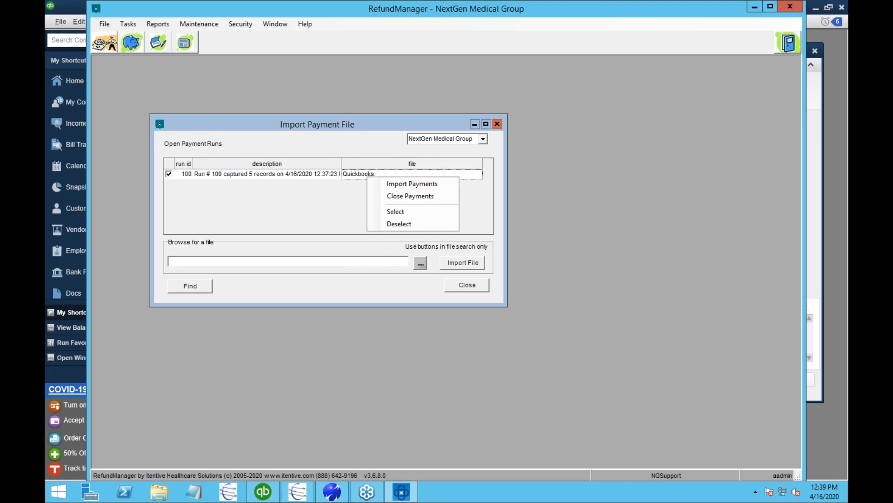
left_click(408, 186)
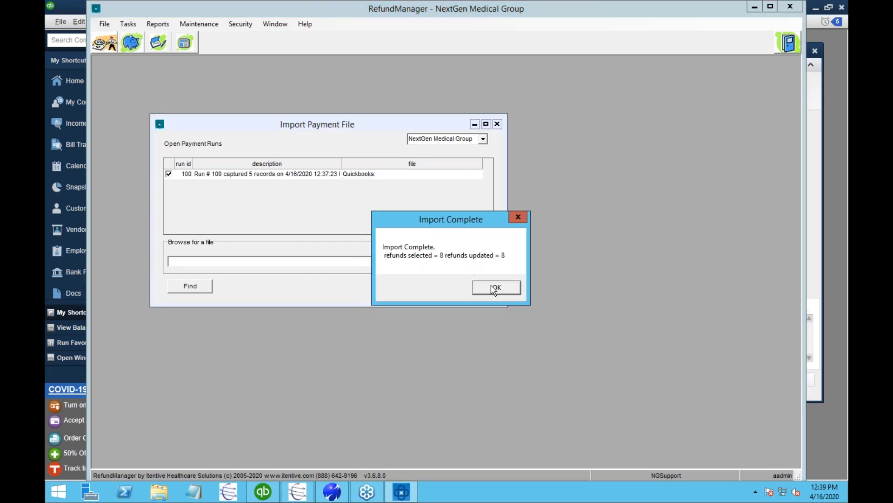
left_click(491, 285)
left_click(491, 286)
left_click(473, 286)
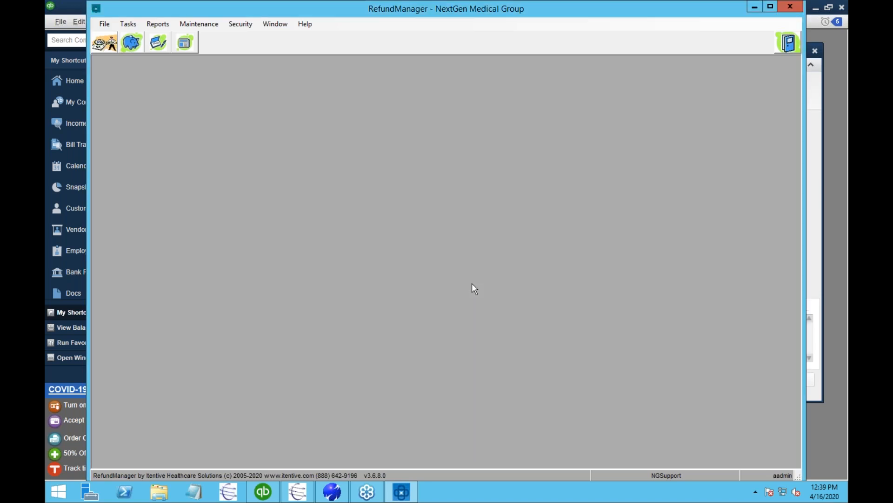
Step: Switch to NextGen and look up the patient chart by the encounter number of the $47.00 refund
left_click(333, 492)
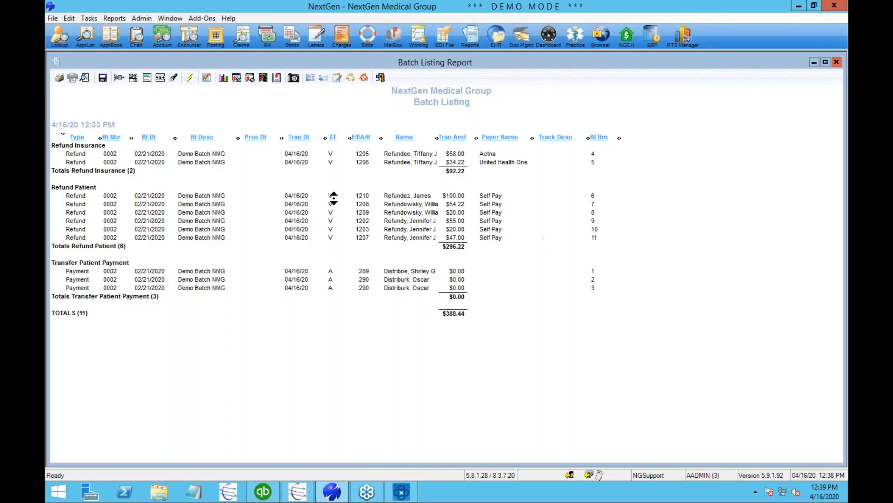
left_click(137, 36)
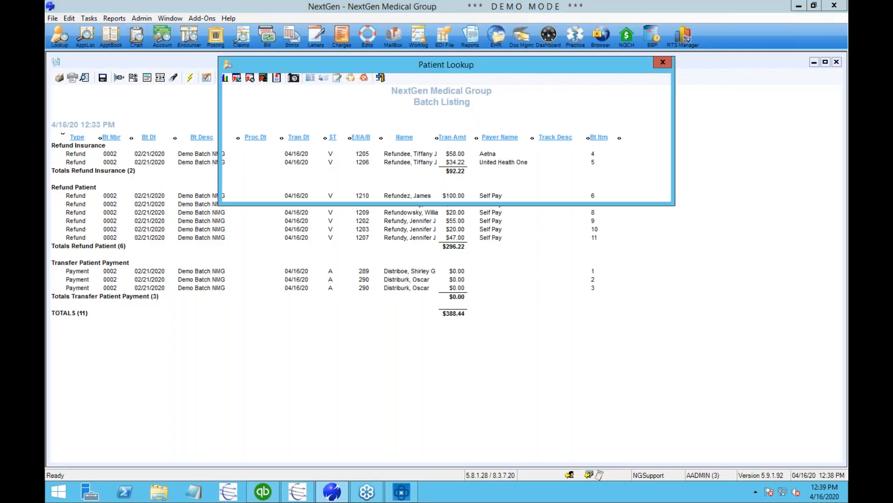
left_click(575, 124)
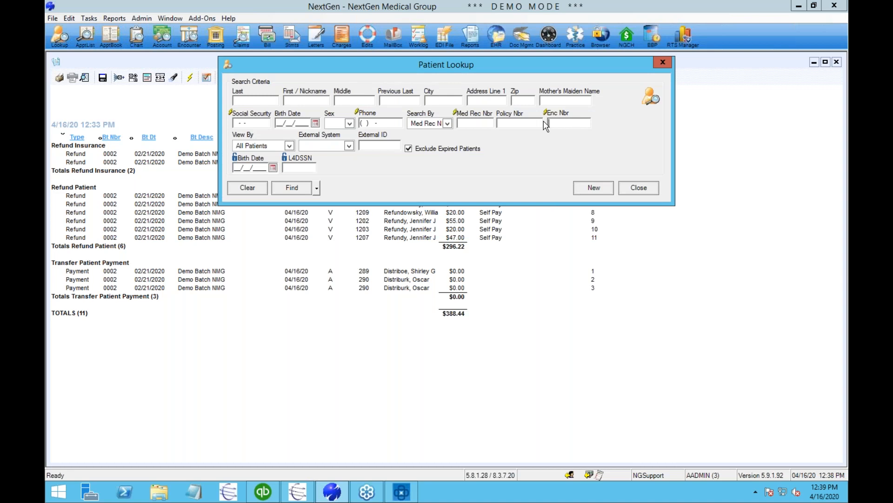
type("1207")
key("Return")
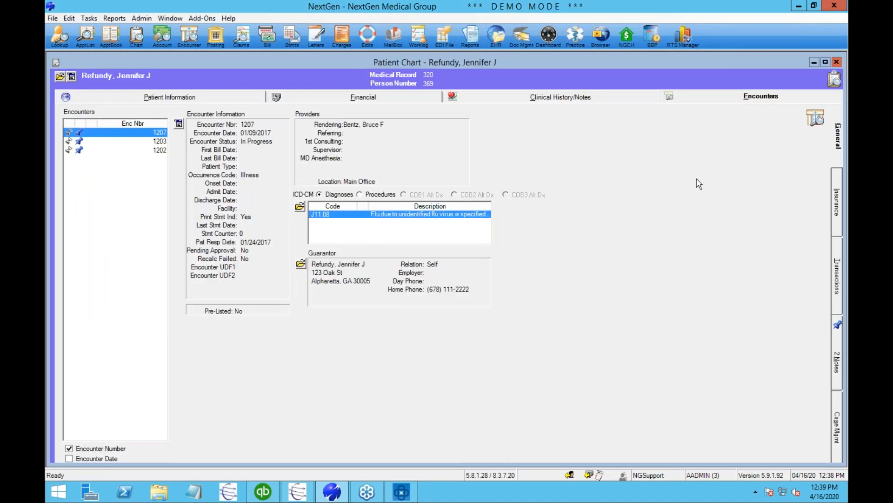
Step: Examine the encounter's transactions for the refund's check number, date, and amount in the transaction notes
left_click(840, 270)
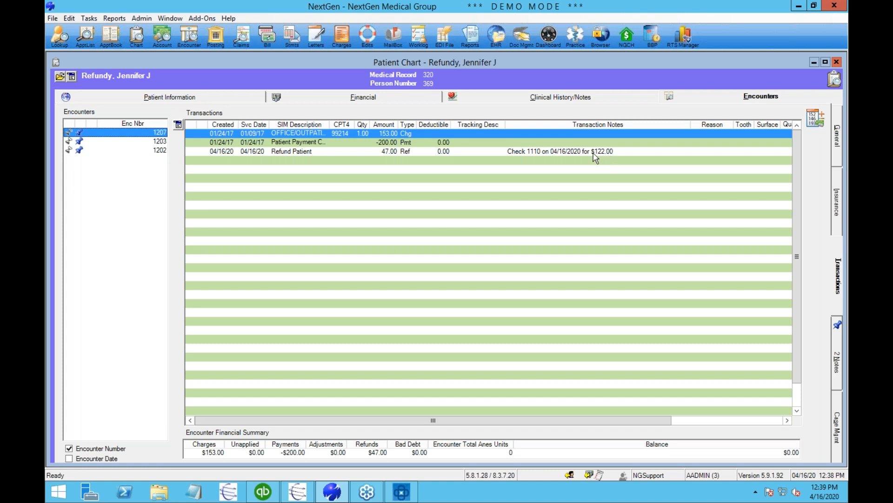
left_click(157, 150)
left_click(158, 133)
Step: Read the RefundManager Exported Refund encounter note, then return to the encounter's transactions and highlight the refund entry
left_click(840, 349)
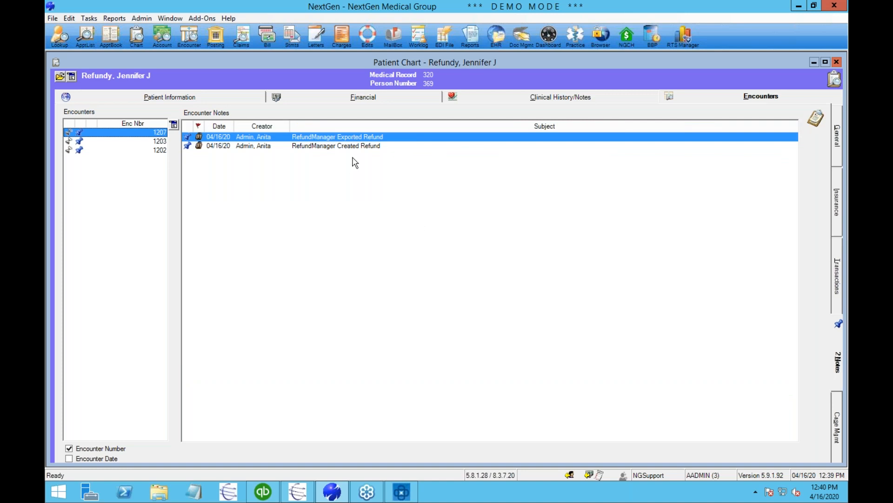
double_click(345, 138)
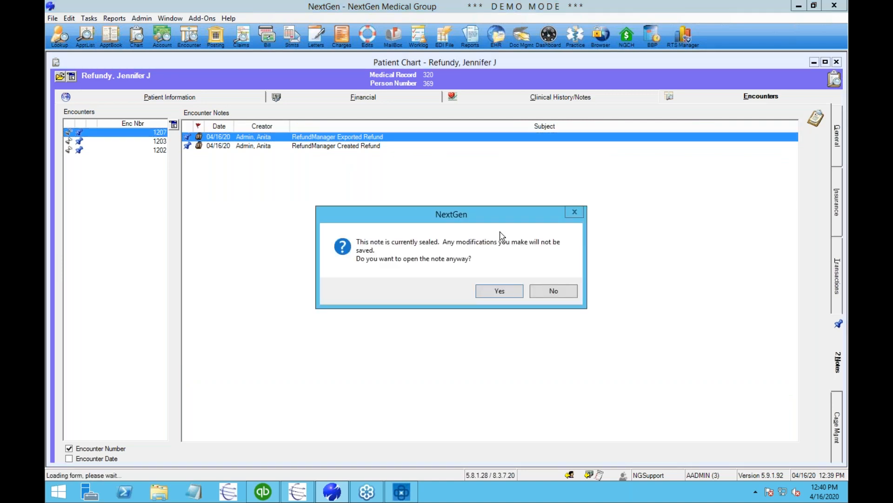
left_click(507, 291)
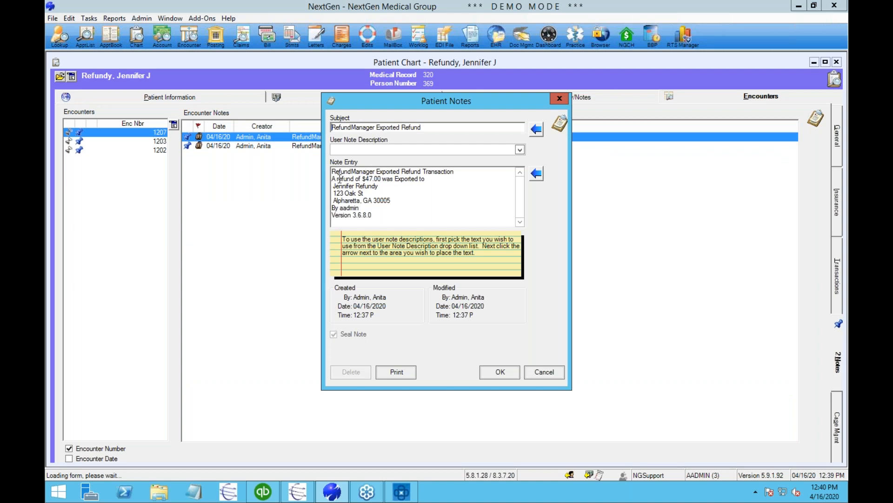
left_click_drag(332, 171, 444, 248)
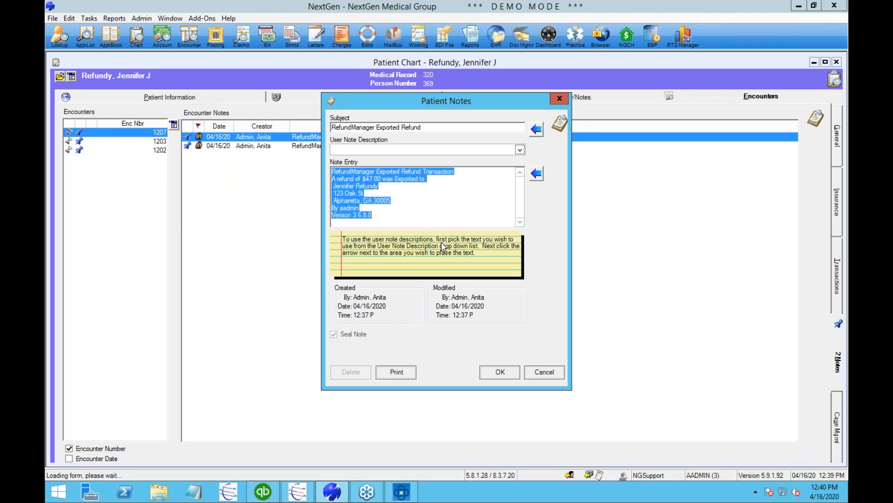
left_click(544, 371)
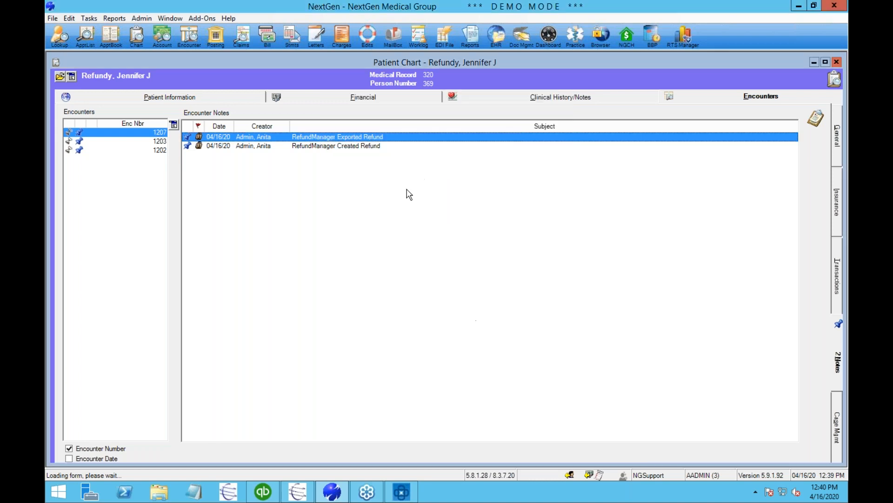
left_click(348, 145)
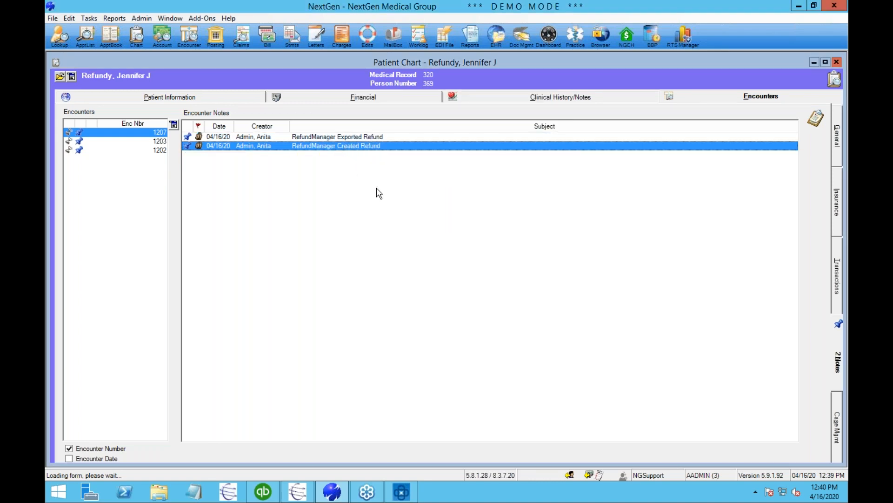
left_click(350, 138)
left_click(831, 293)
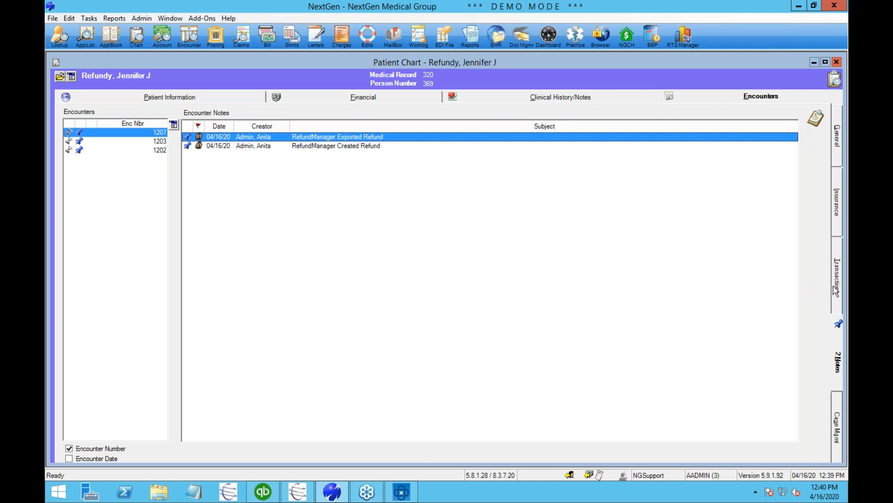
left_click(559, 152)
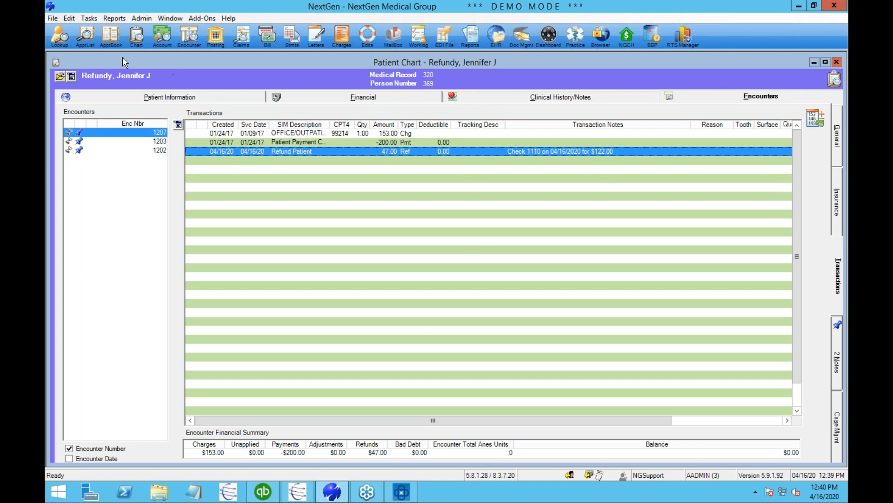
Step: Close the patient chart, batch listing report, and Batch Posting windows, and exit RefundManager
double_click(54, 62)
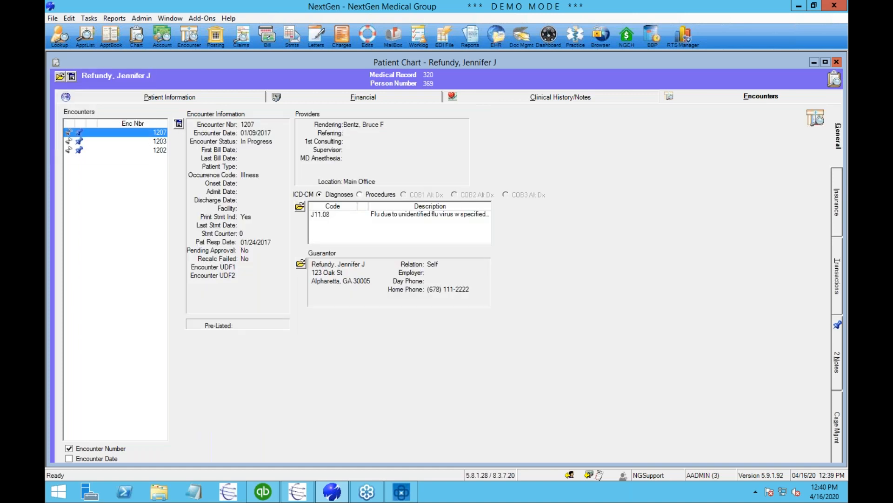
double_click(54, 62)
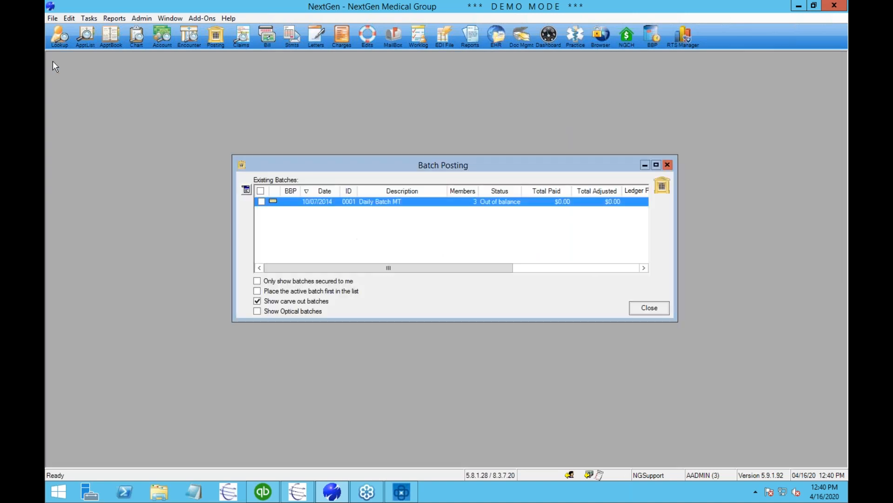
left_click(649, 308)
left_click(401, 491)
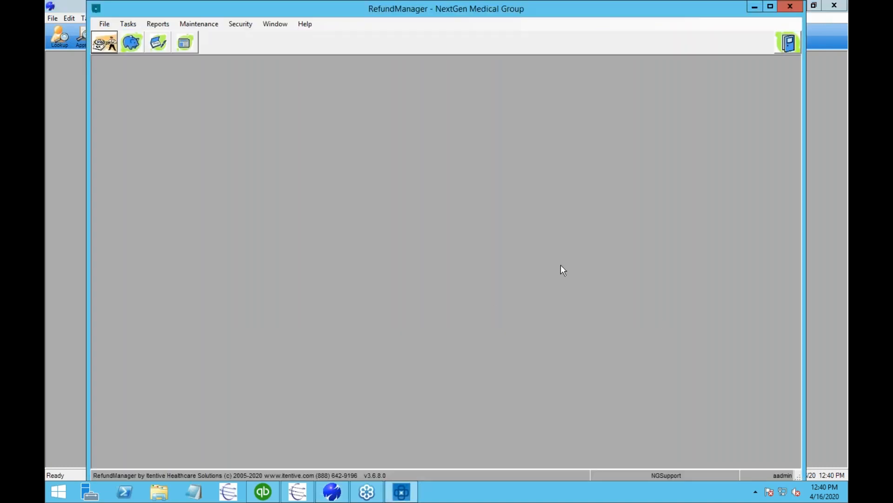
left_click(790, 8)
left_click(454, 288)
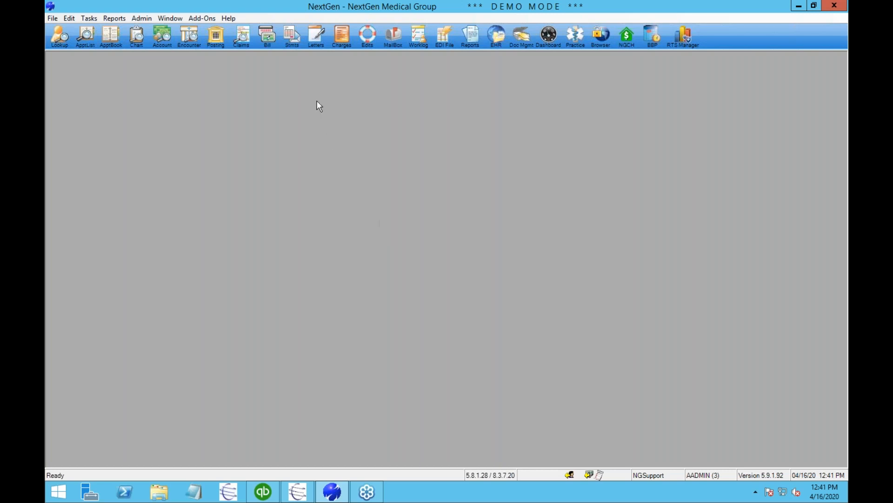
Step: Launch the Unapplied/Deposit Manager add-on from NextGen and enlarge both its main window and the inner settings window
left_click(204, 22)
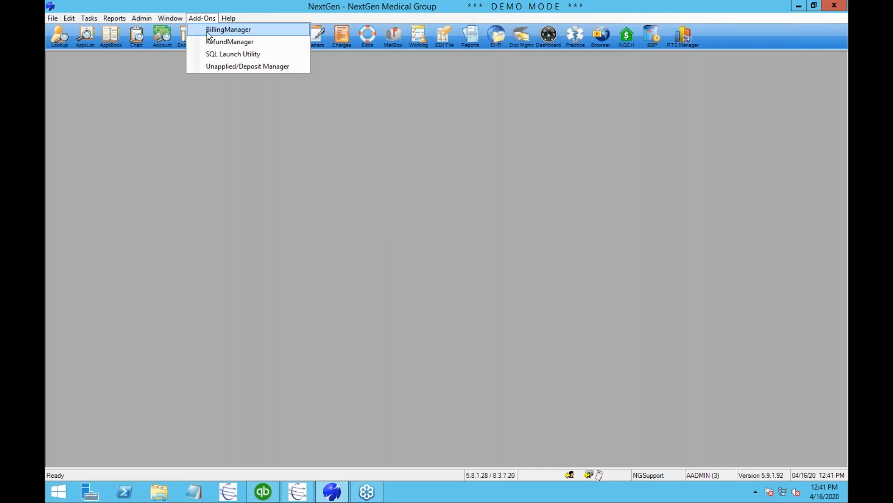
left_click(219, 67)
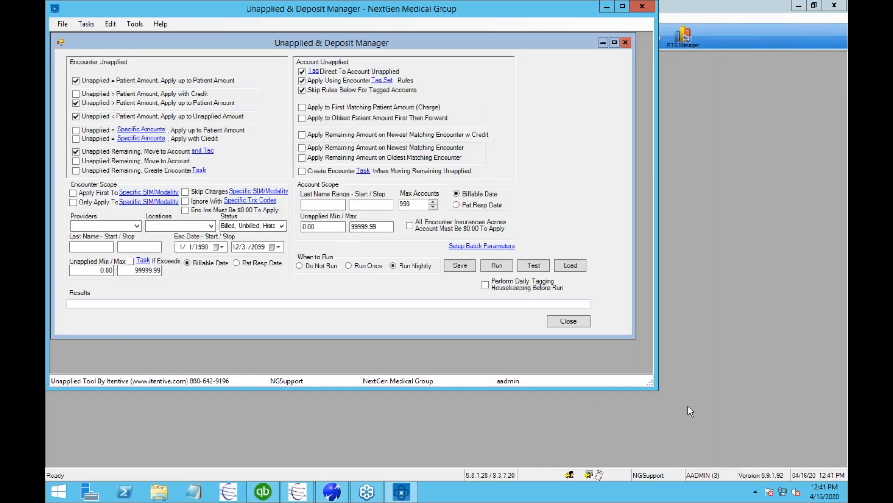
left_click_drag(655, 387, 803, 453)
left_click_drag(636, 338, 762, 425)
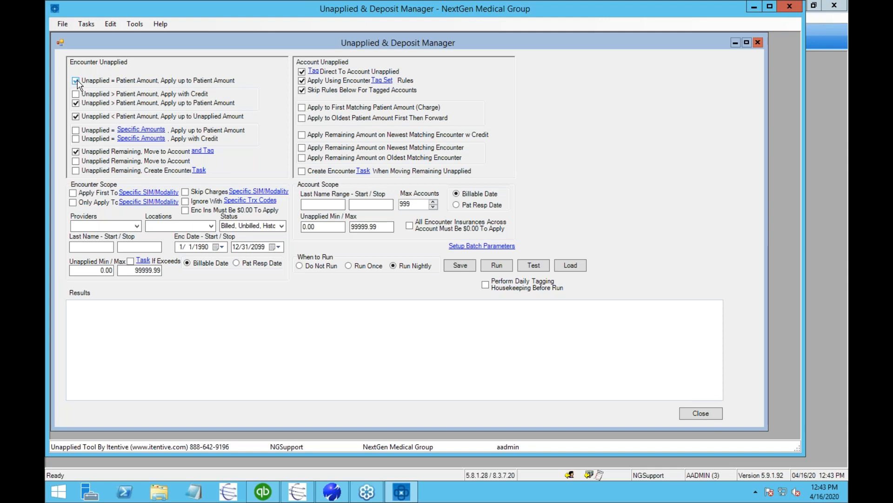
left_click(76, 81)
left_click(75, 104)
left_click(75, 103)
Step: Enable the encounter rule that applies specific unapplied amounts with credit, entering $5, $10, $20, $44, and $11 as the amounts
left_click(76, 139)
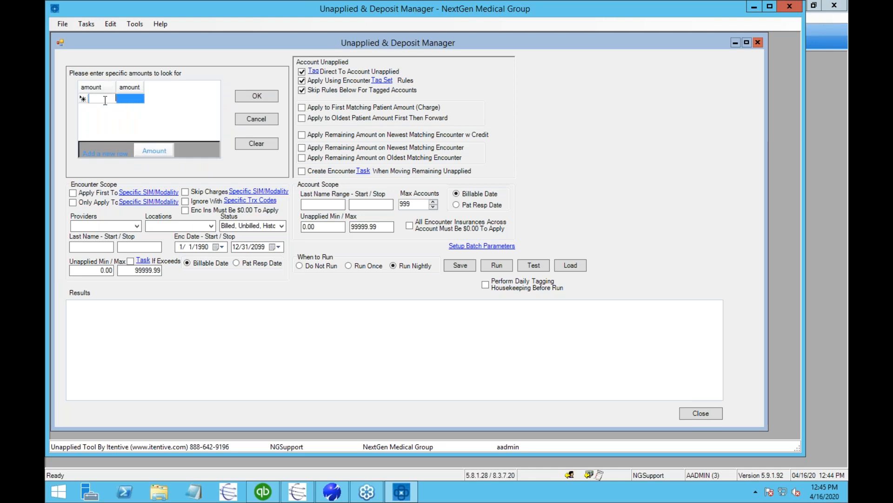
type("5")
key("Tab")
type("10")
key("Return")
type("20")
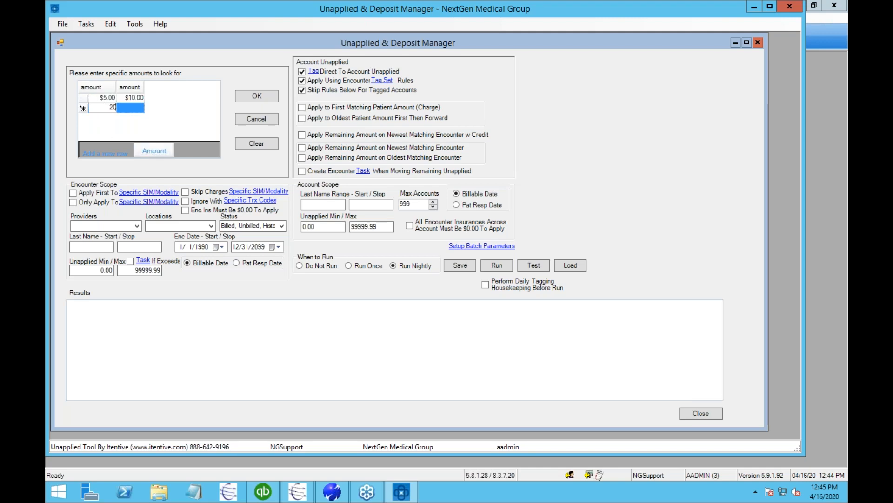
left_click(122, 109)
type("44")
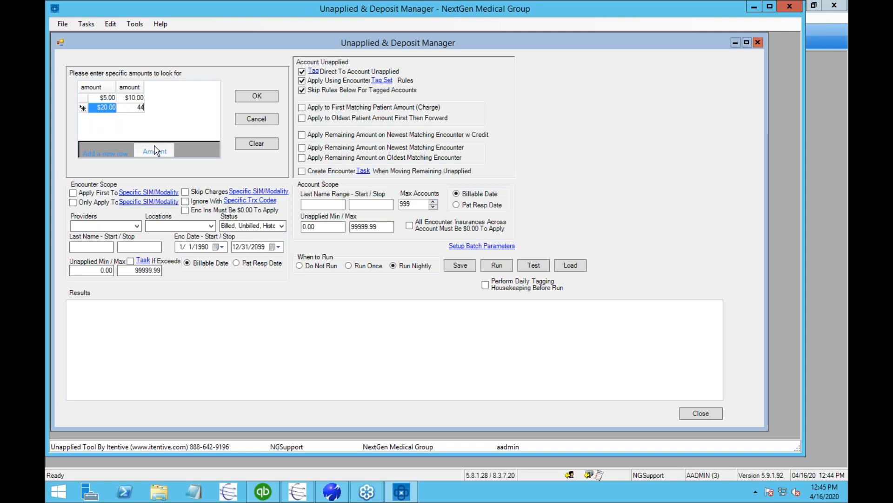
key("Return")
type("11")
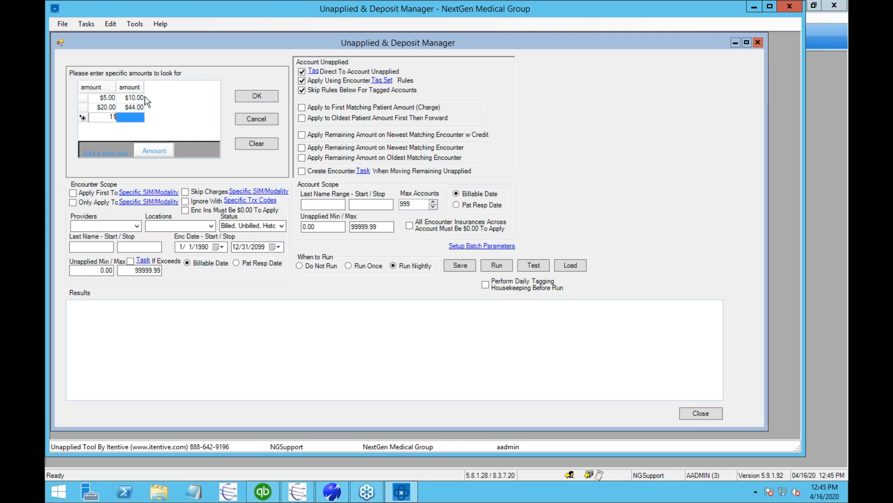
left_click(242, 95)
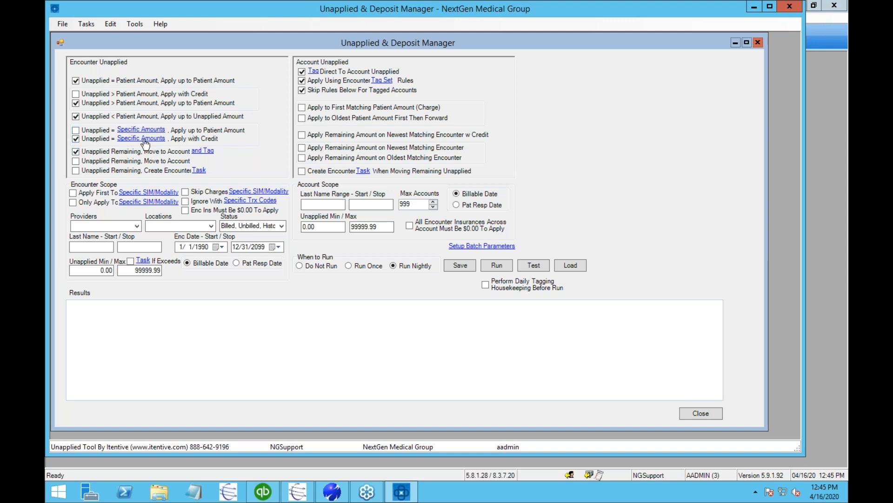
Step: Turn off the encounter rule that applies specific unapplied amounts with credit
left_click(76, 139)
left_click(76, 139)
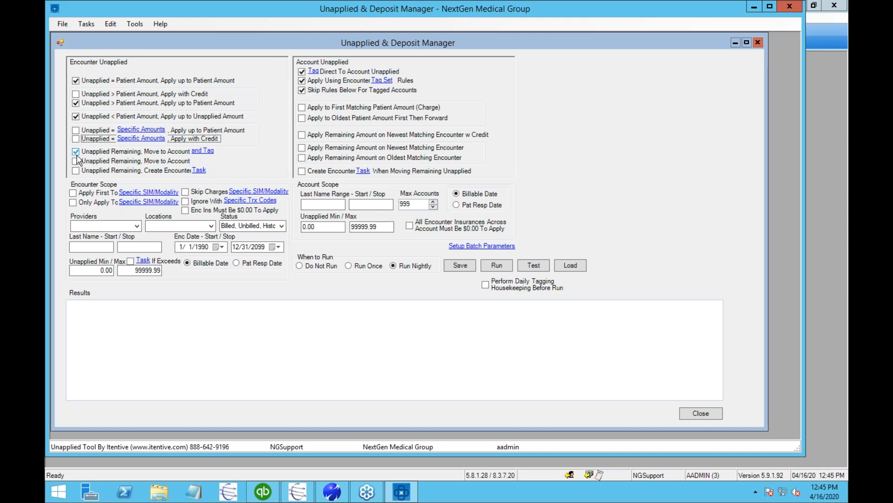
Step: Turn off both rules moving remaining unapplied amounts to the account, and set the encounter task type to Credit Balance On Encounter
left_click(76, 152)
left_click(76, 153)
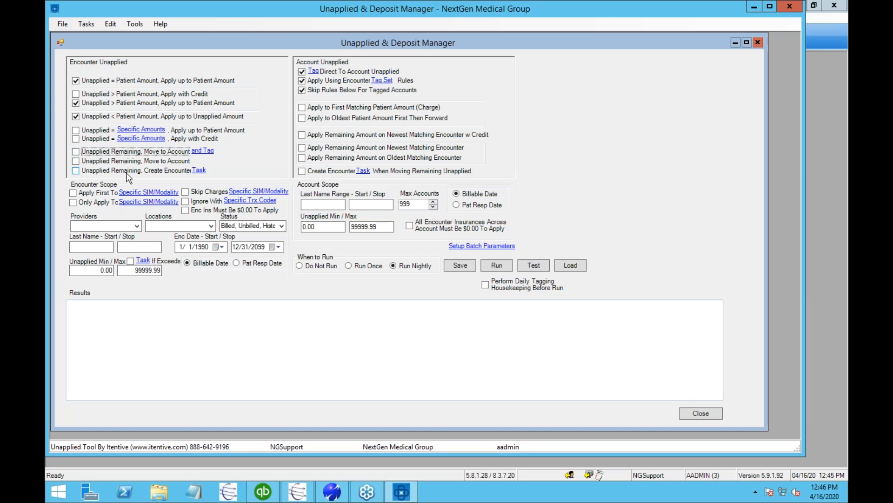
left_click(161, 172)
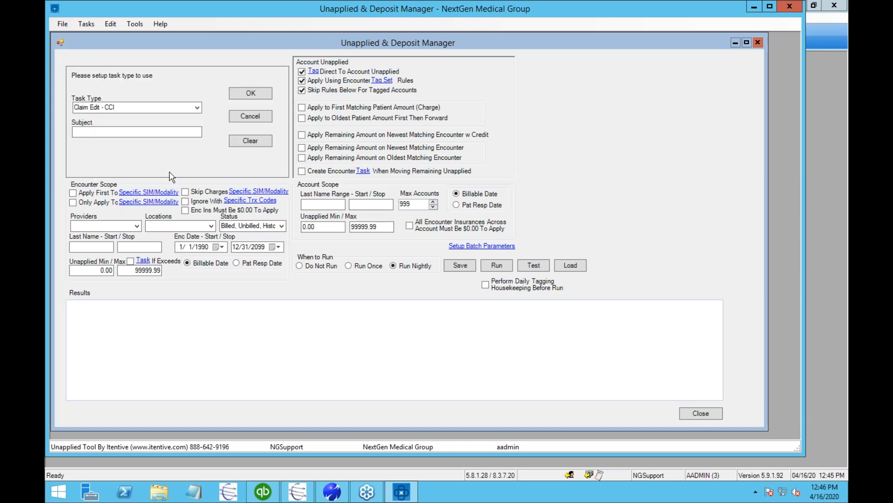
left_click(197, 107)
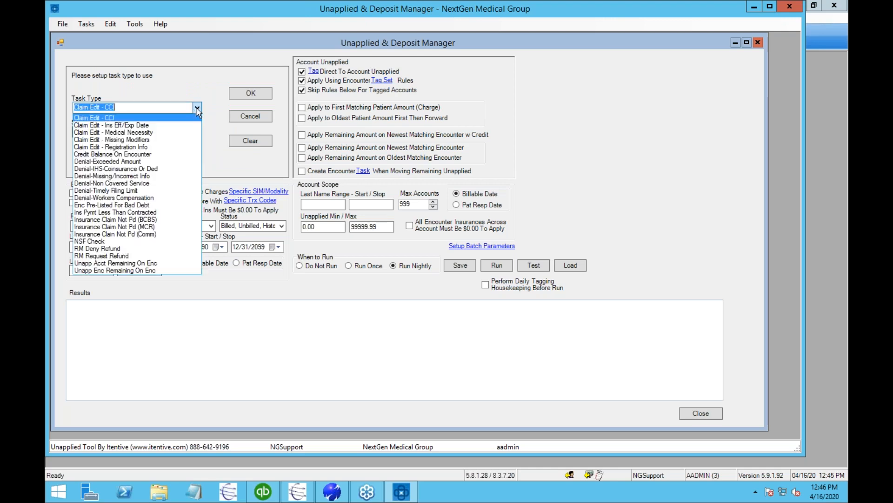
left_click(159, 155)
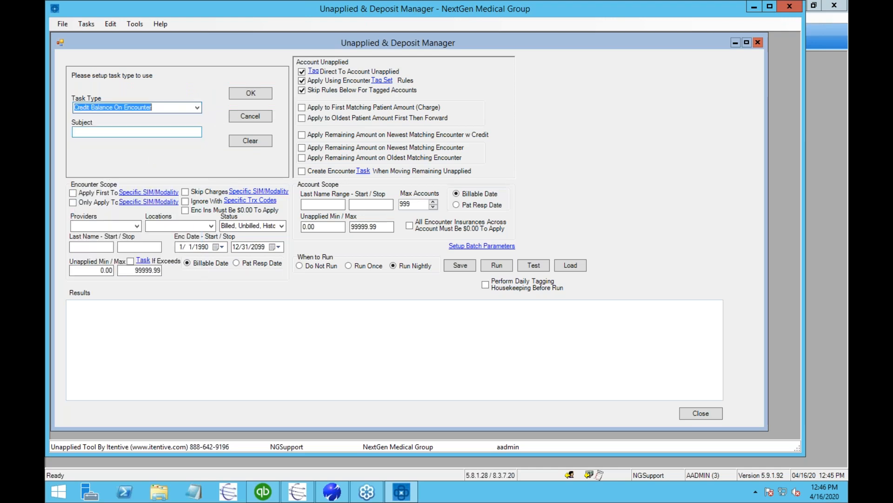
left_click(254, 94)
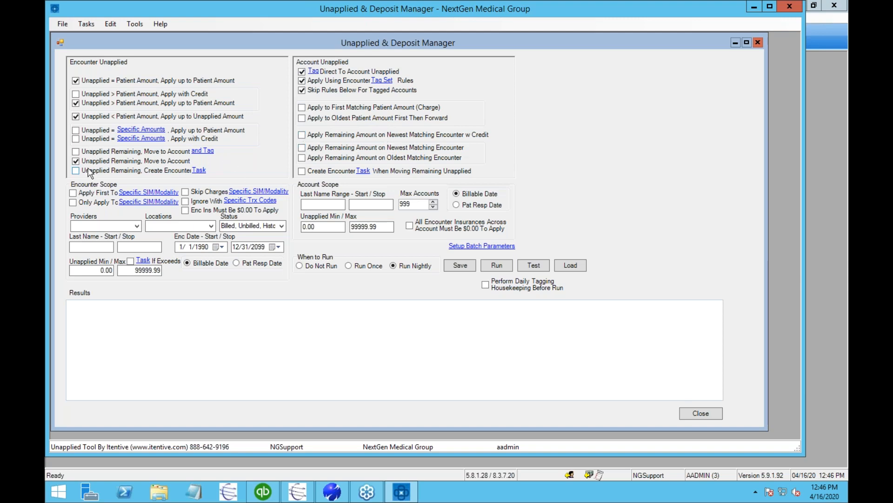
left_click(76, 161)
left_click(76, 161)
Step: Examine the Demo tag set's tagging and application rules for fertility and surgery deposits, and close the maintenance window without saving
left_click(85, 25)
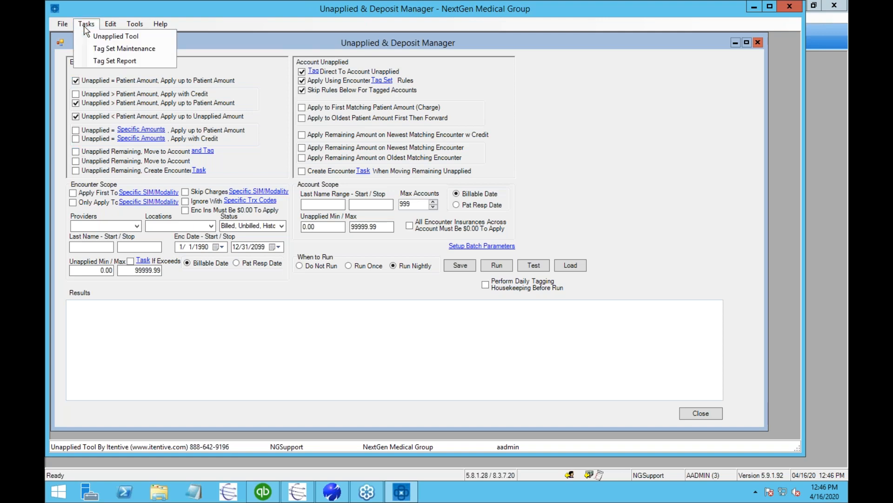
left_click(142, 49)
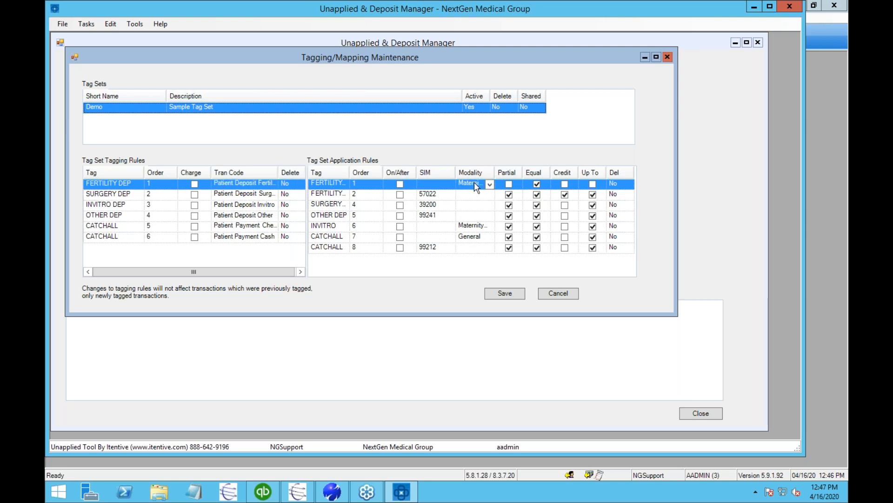
left_click(444, 195)
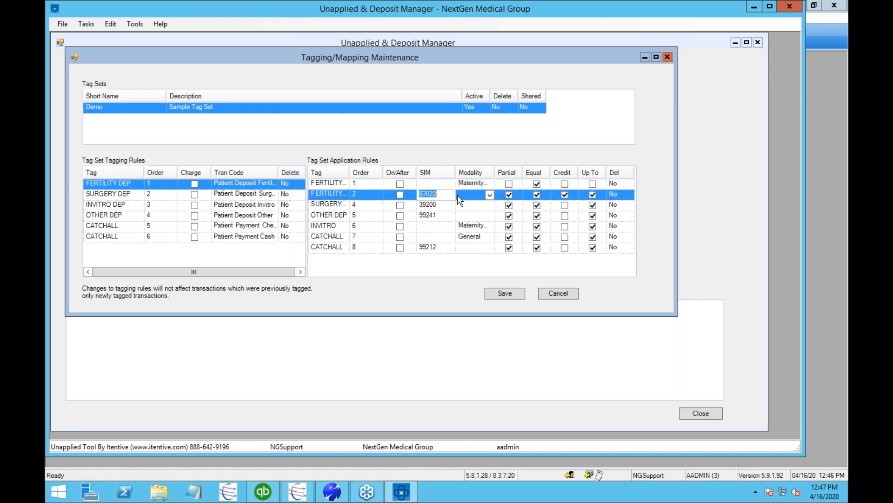
left_click(121, 184)
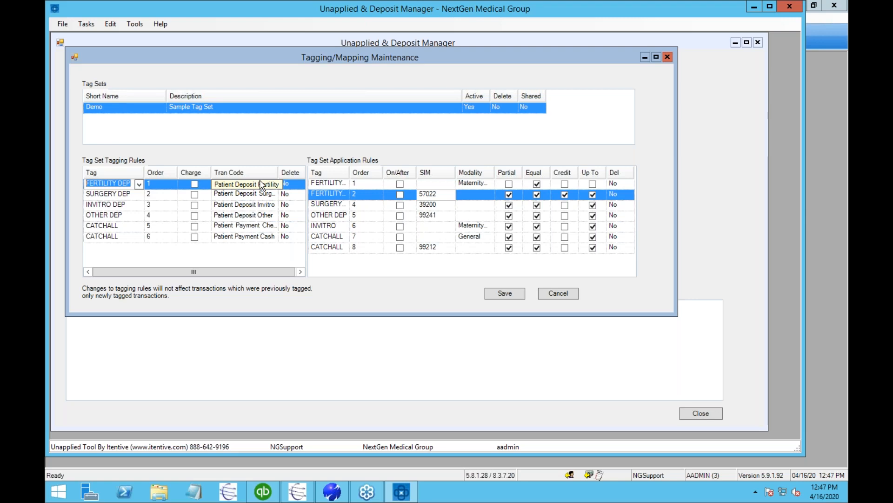
left_click(325, 195)
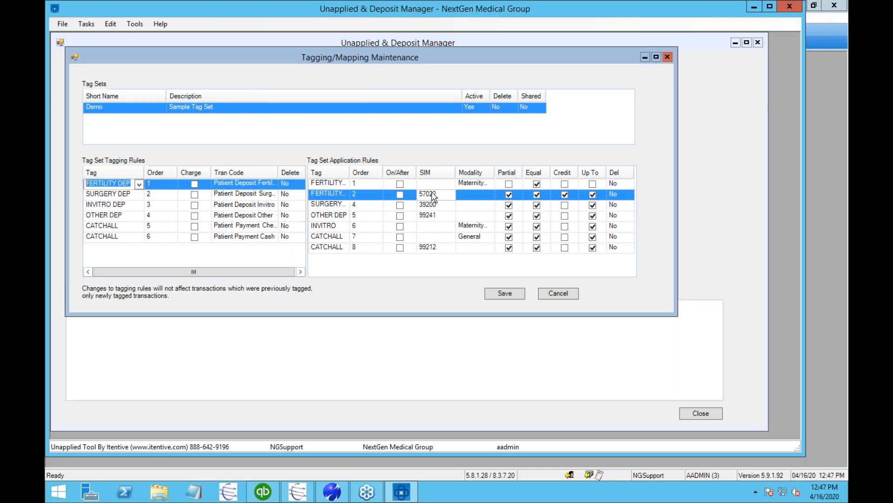
left_click(446, 196)
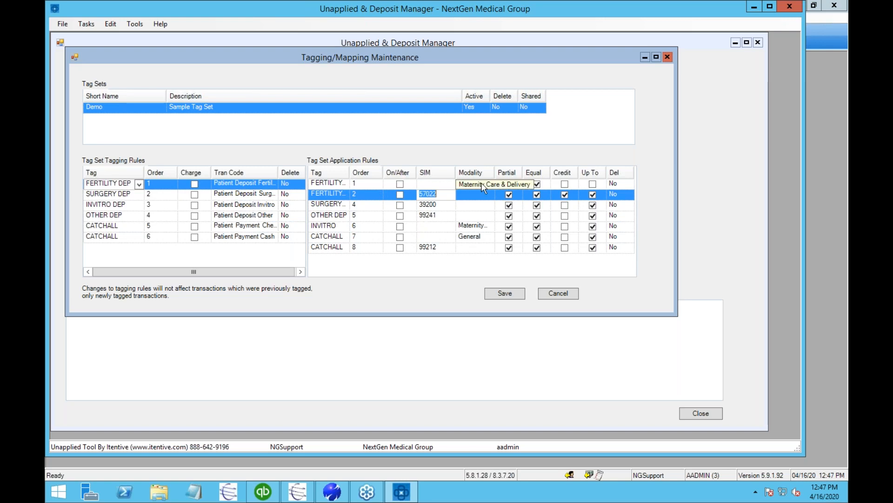
left_click(484, 185)
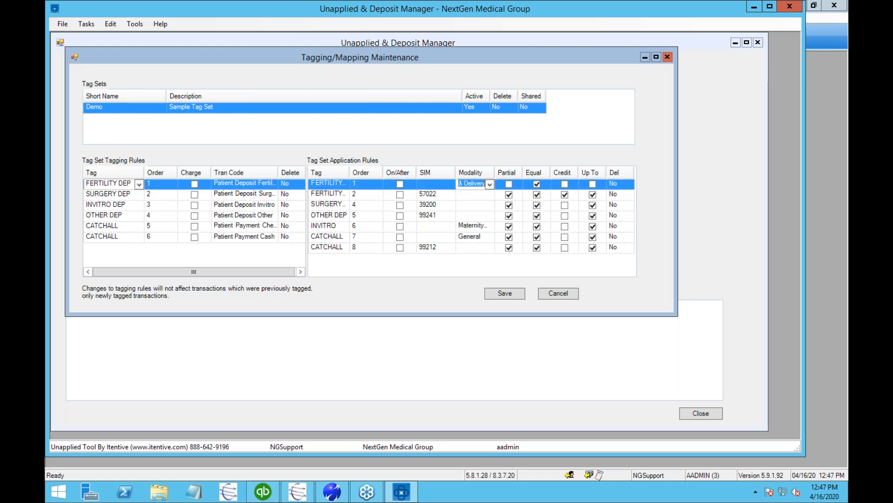
left_click(422, 194)
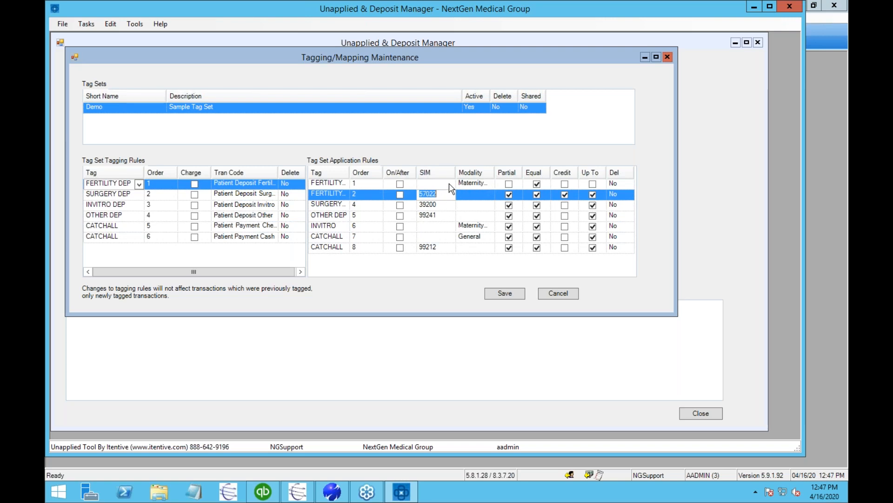
left_click(130, 193)
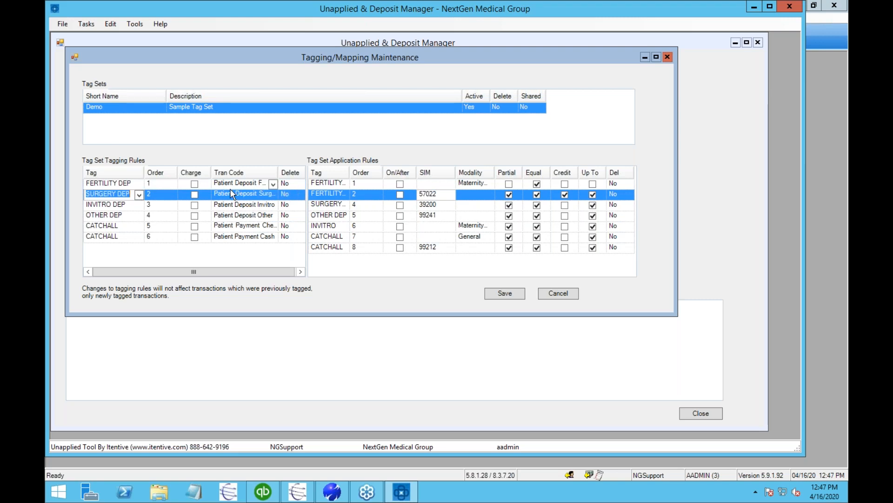
left_click(327, 194)
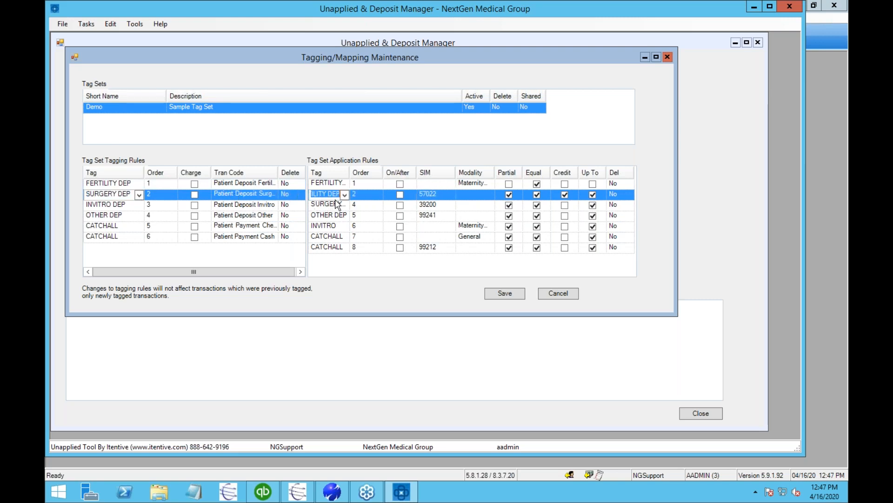
left_click(328, 205)
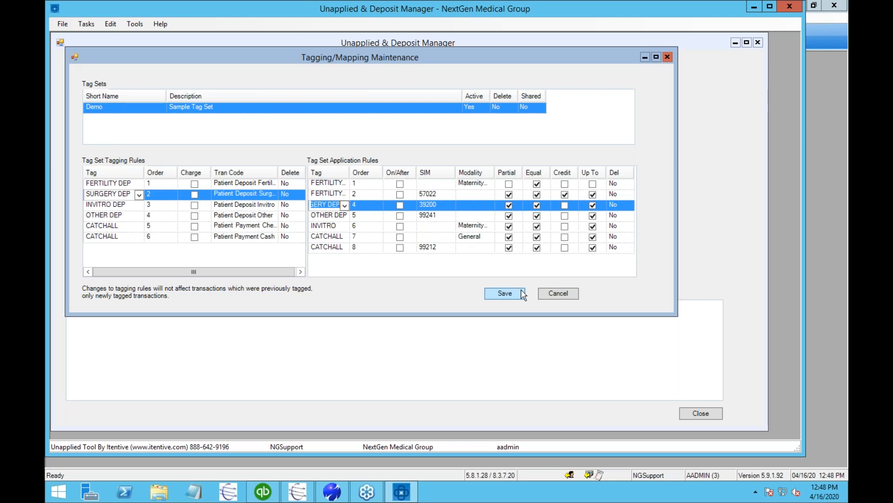
left_click(560, 293)
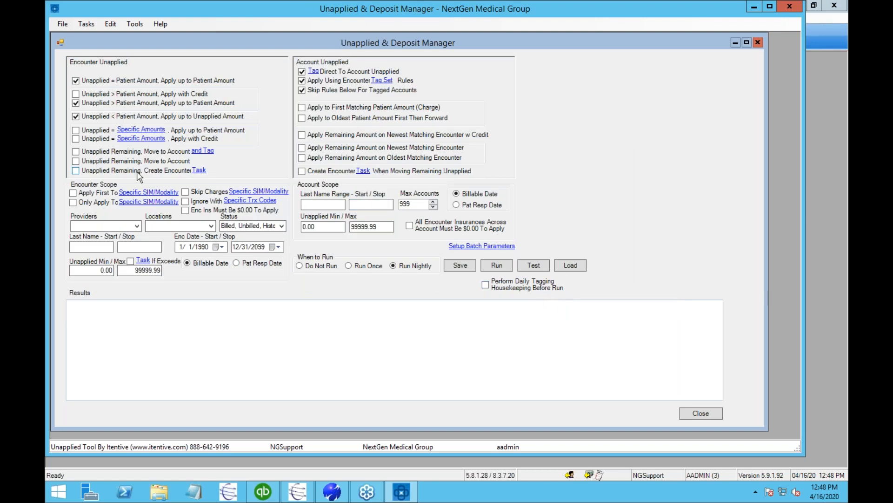
Step: Enable moving remaining encounter unapplied amounts to the account with tagging, using Demo-Sample Tag Set
left_click(76, 151)
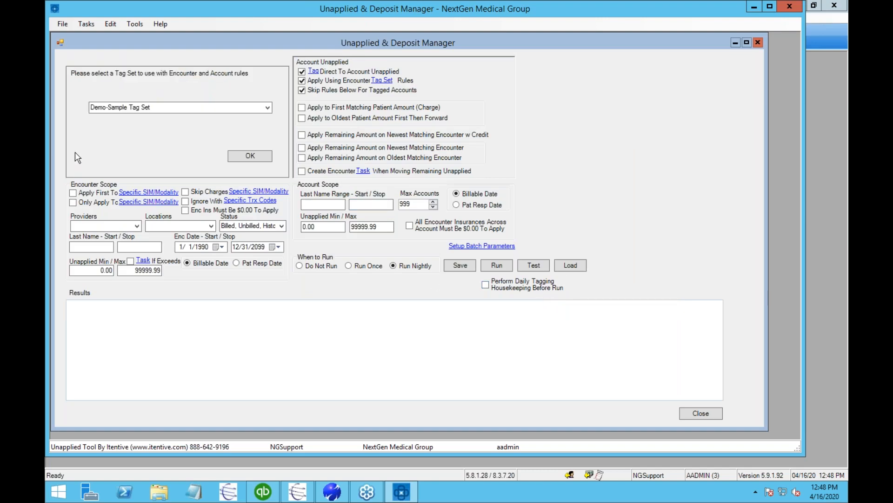
left_click(243, 156)
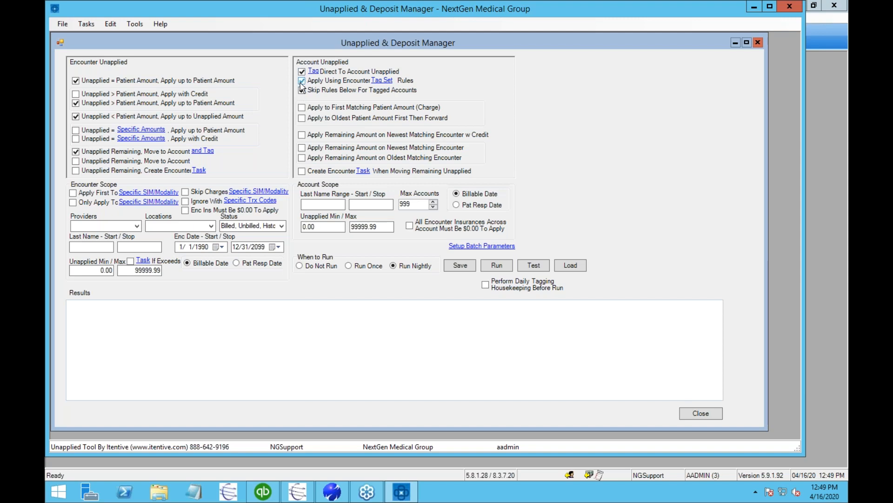
Step: Enable the account rules for oldest patient amount first, newest matching encounter with credit, and newest matching encounter
left_click(302, 90)
left_click(302, 109)
left_click(309, 119)
left_click(302, 134)
left_click(302, 147)
Step: Try creating a Credit Balance On Encounter task when moving remaining account unapplied amounts, and turn that rule back off
left_click(302, 172)
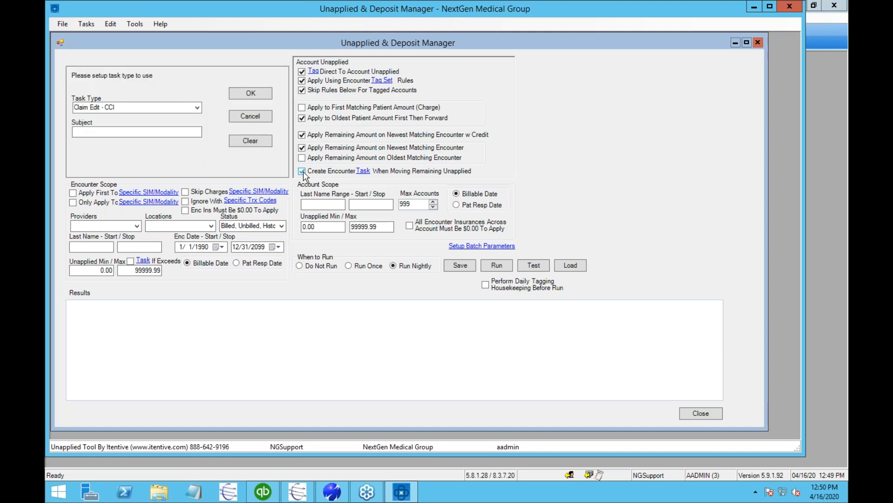
left_click(197, 108)
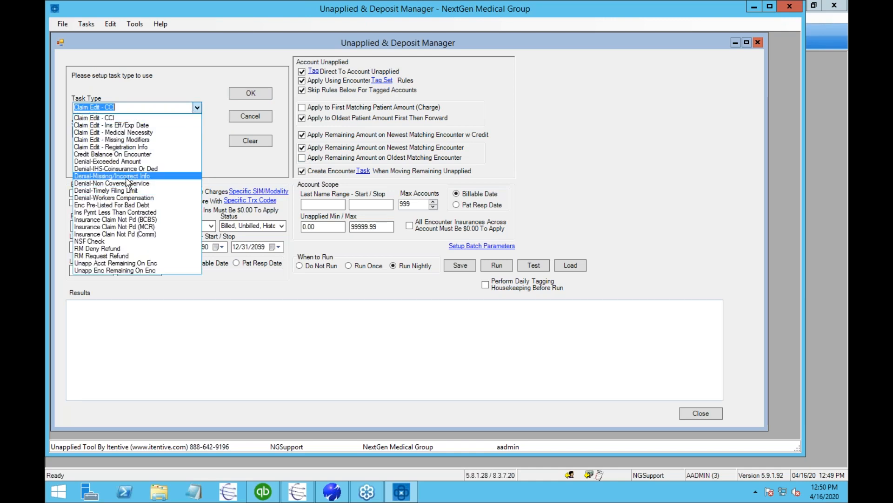
left_click(132, 155)
left_click(254, 94)
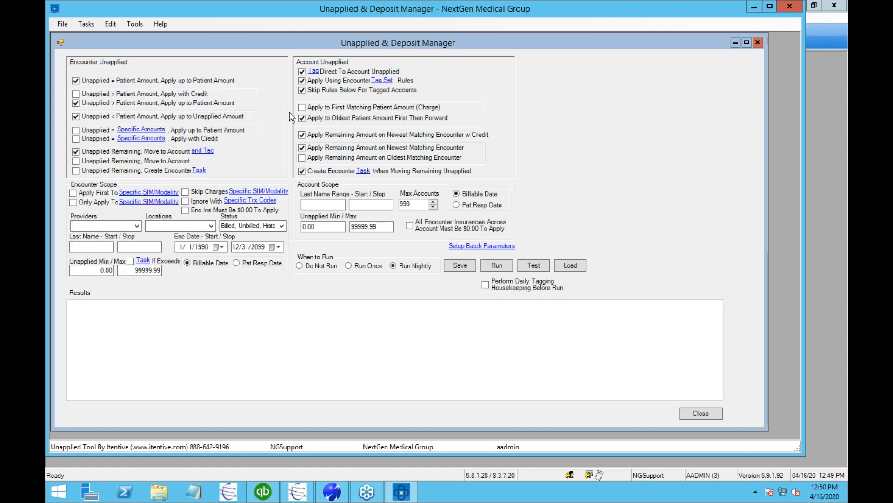
left_click(302, 171)
Step: Check the provider choices in the encounter scope and save the current rule parameters
left_click(137, 226)
left_click(139, 227)
left_click(458, 267)
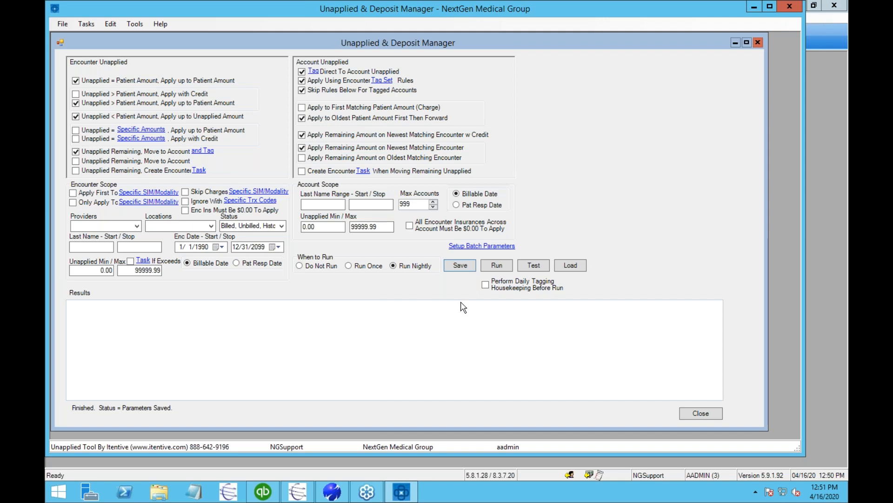
Step: Review the batch descriptions and transaction limits for the encounter and account unapplied batches
left_click(483, 246)
left_click_drag(148, 93, 51, 93)
left_click_drag(215, 93, 113, 93)
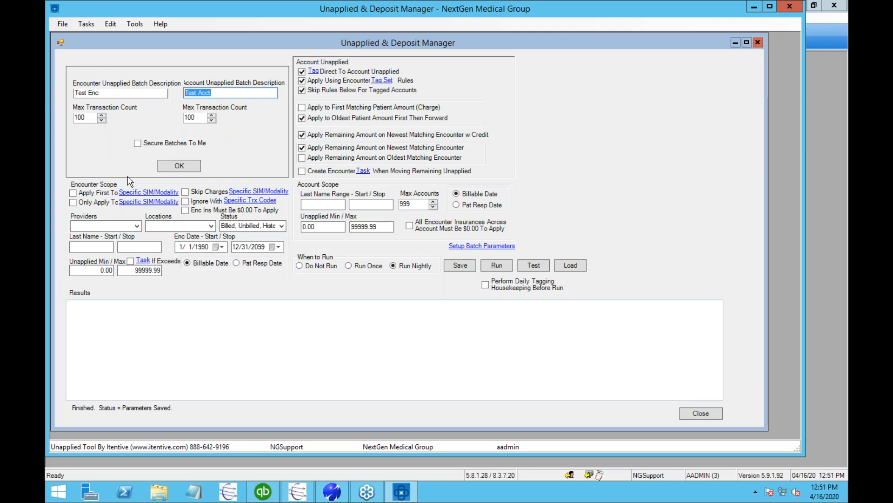
left_click(180, 166)
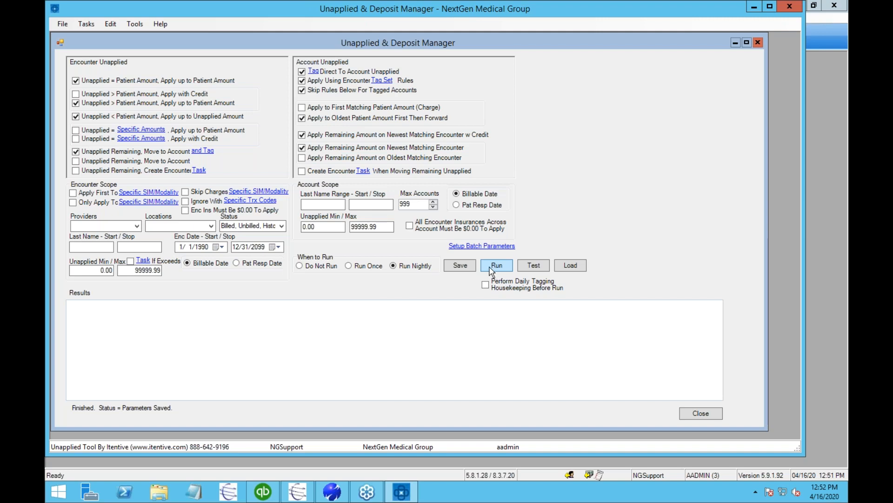
Step: Run the unapplied rules with daily tagging housekeeping enabled and bring up the export option for the results
left_click(487, 287)
left_click(497, 266)
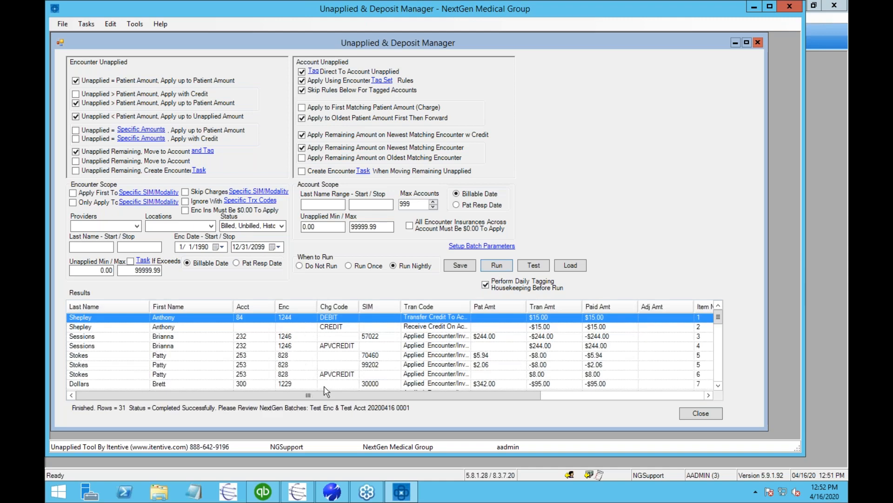
right_click(373, 333)
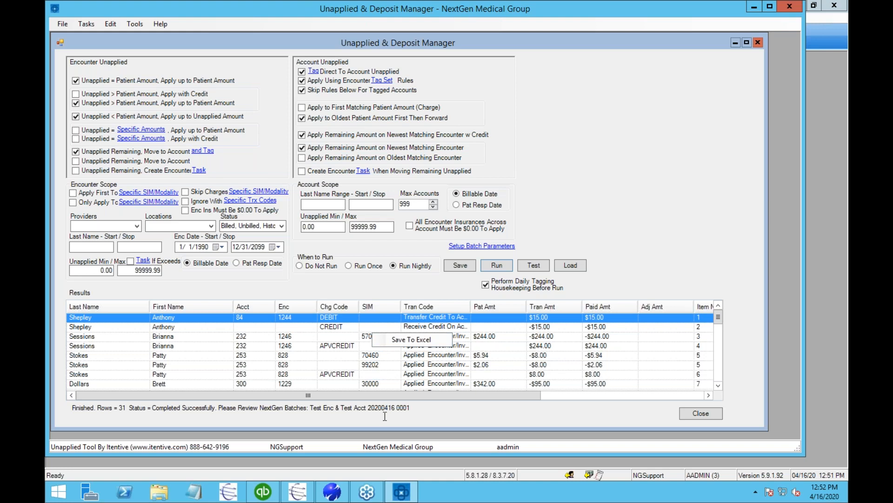
Step: Switch to NextGen and review the first four payment entries in the Test Enc posting batch
left_click(405, 493)
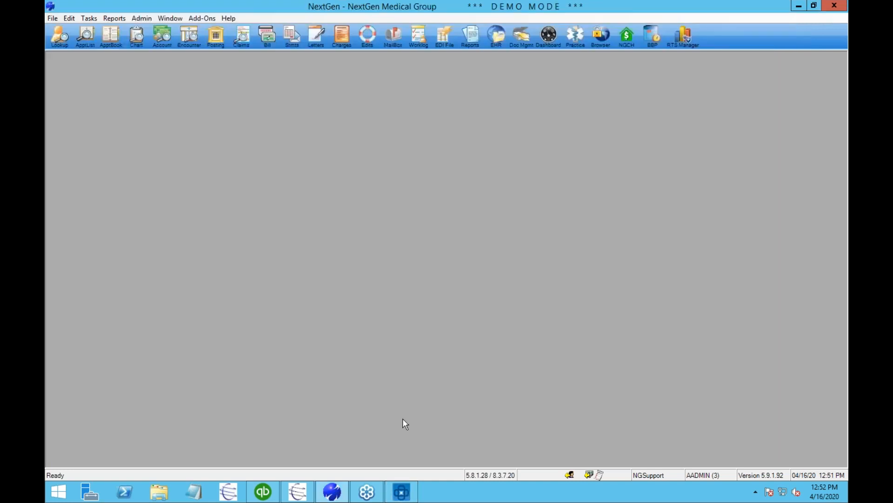
left_click(214, 43)
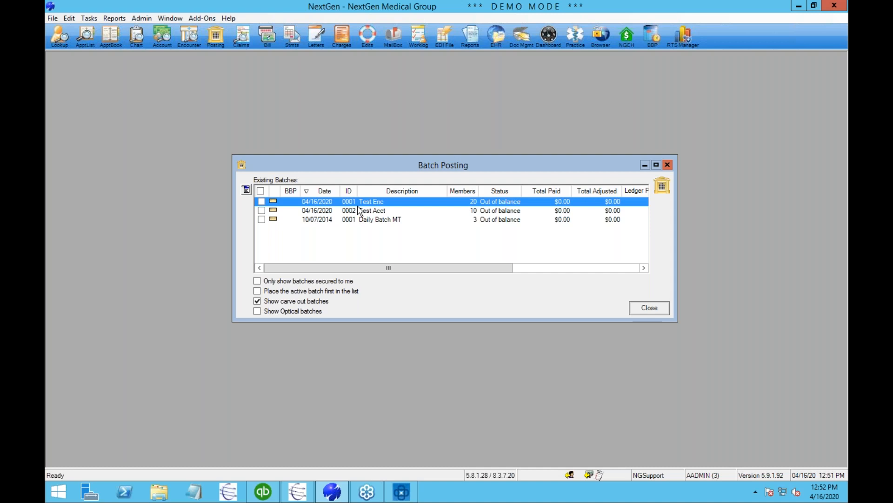
right_click(361, 203)
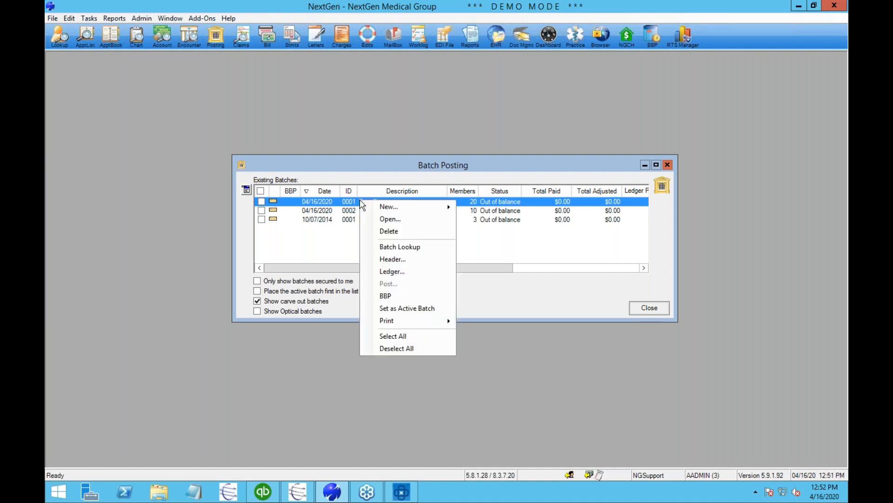
left_click(386, 220)
left_click(317, 212)
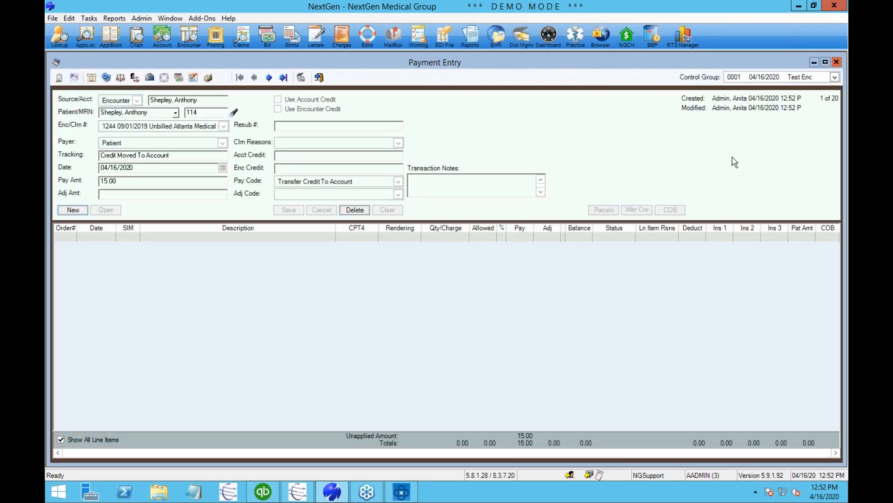
left_click(269, 78)
left_click(269, 77)
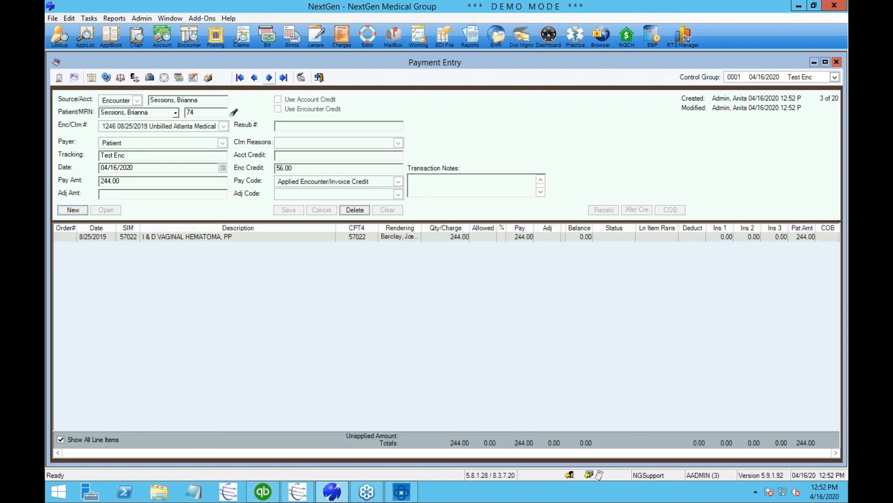
left_click(269, 78)
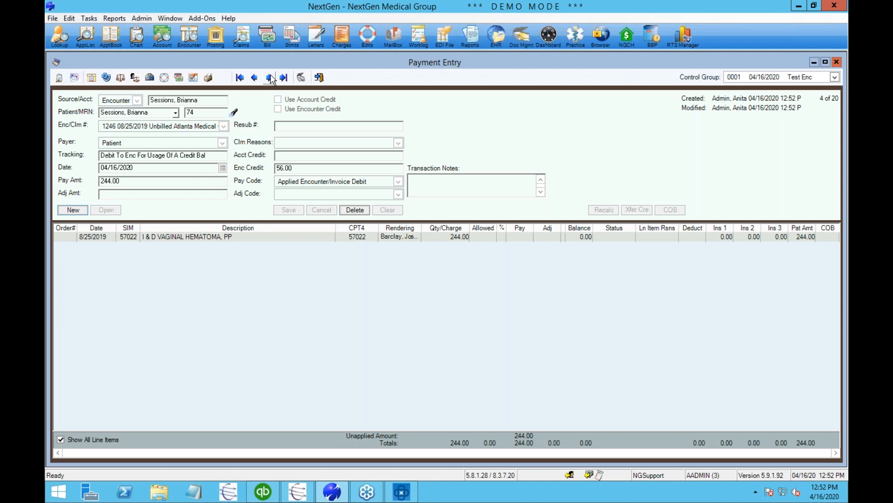
Step: Close the payment entries and switch back to Unapplied & Deposit Manager
left_click(54, 60)
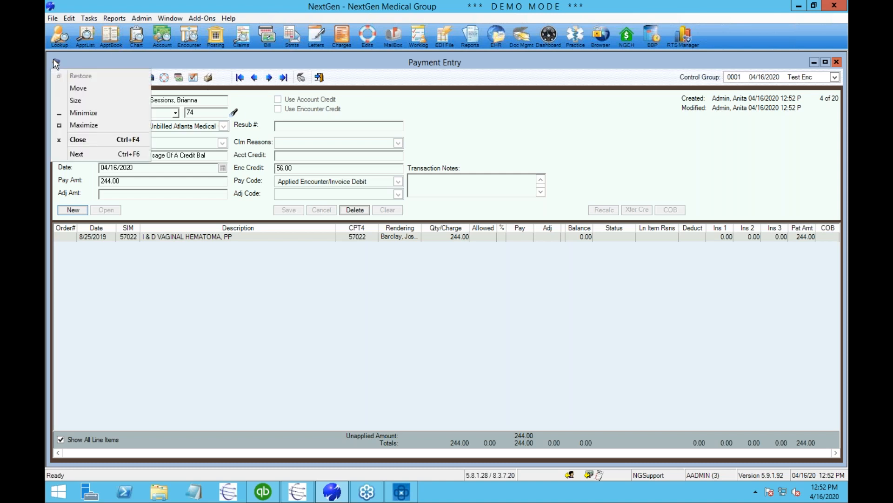
left_click(74, 141)
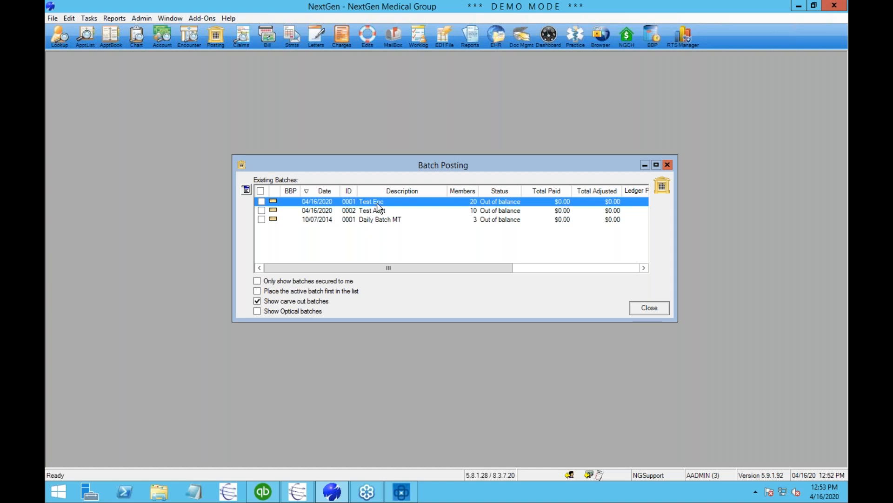
left_click(401, 491)
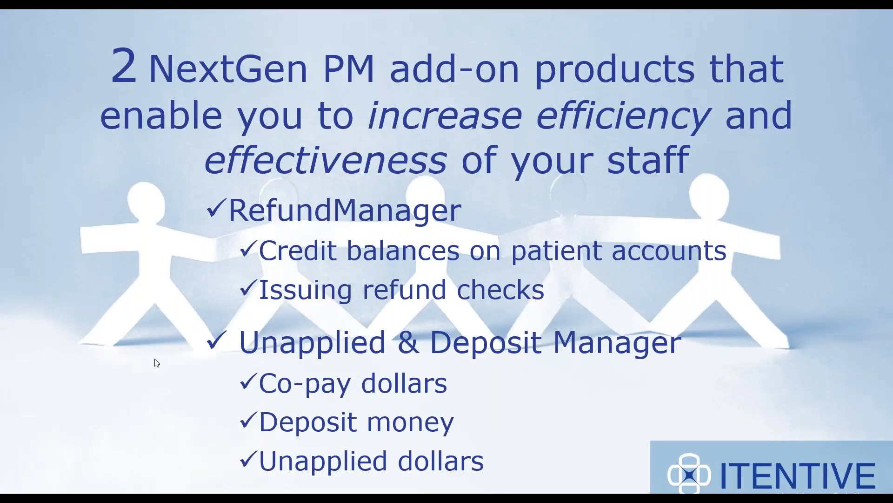
left_click(152, 374)
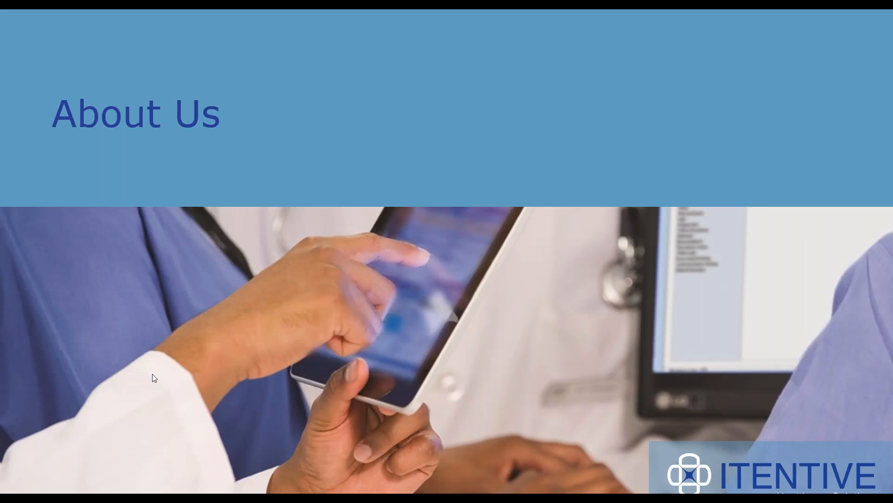
left_click(152, 374)
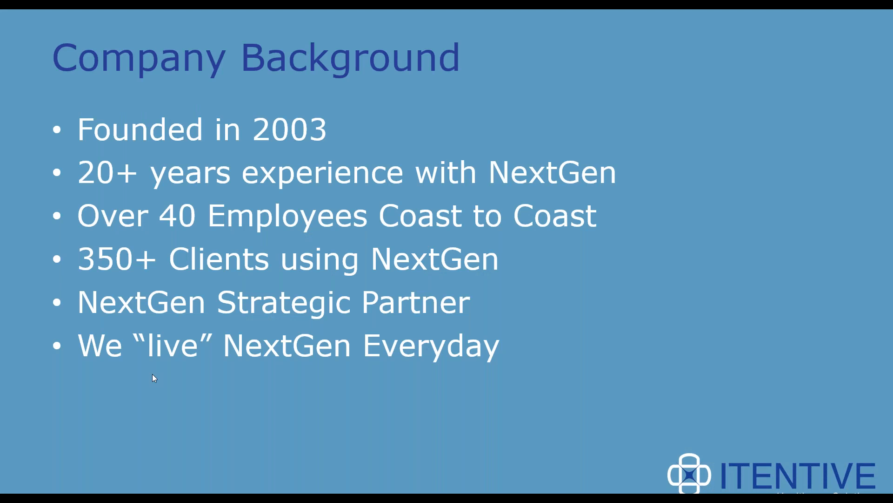